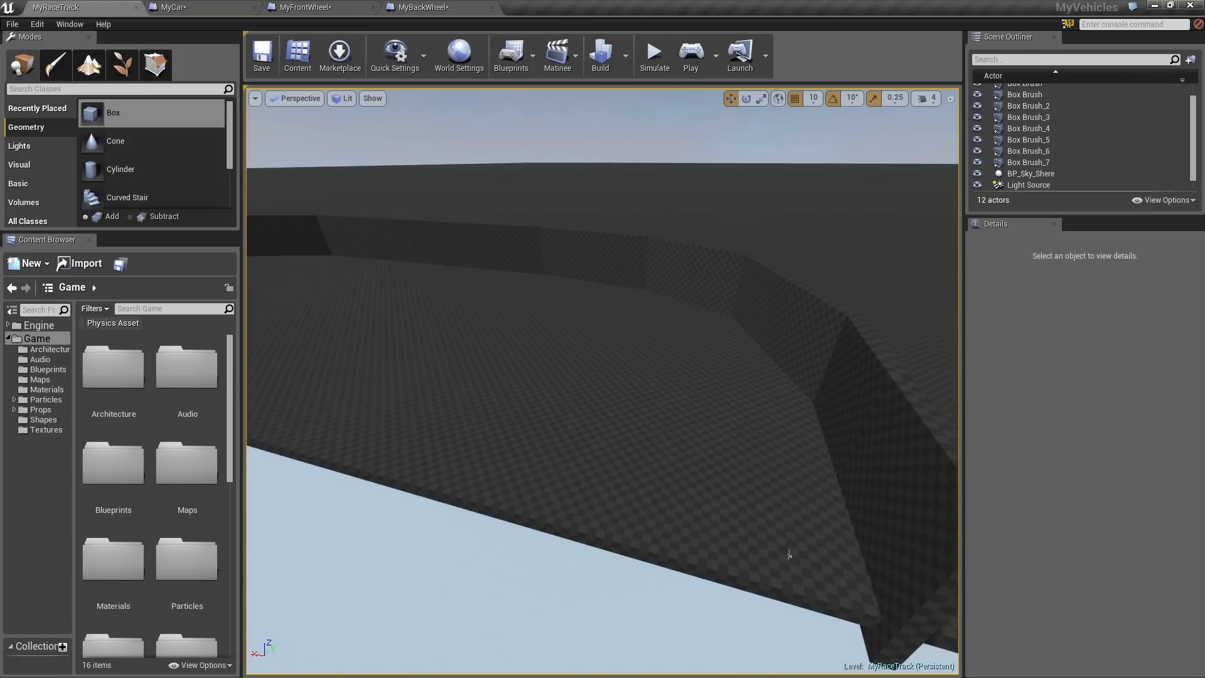
# Orbit and fly the viewport around MyRaceTrack to inspect the curved track and its corner wall.
pyautogui.moveTo(728, 335); pyautogui.dragTo(802, 336, button='right')
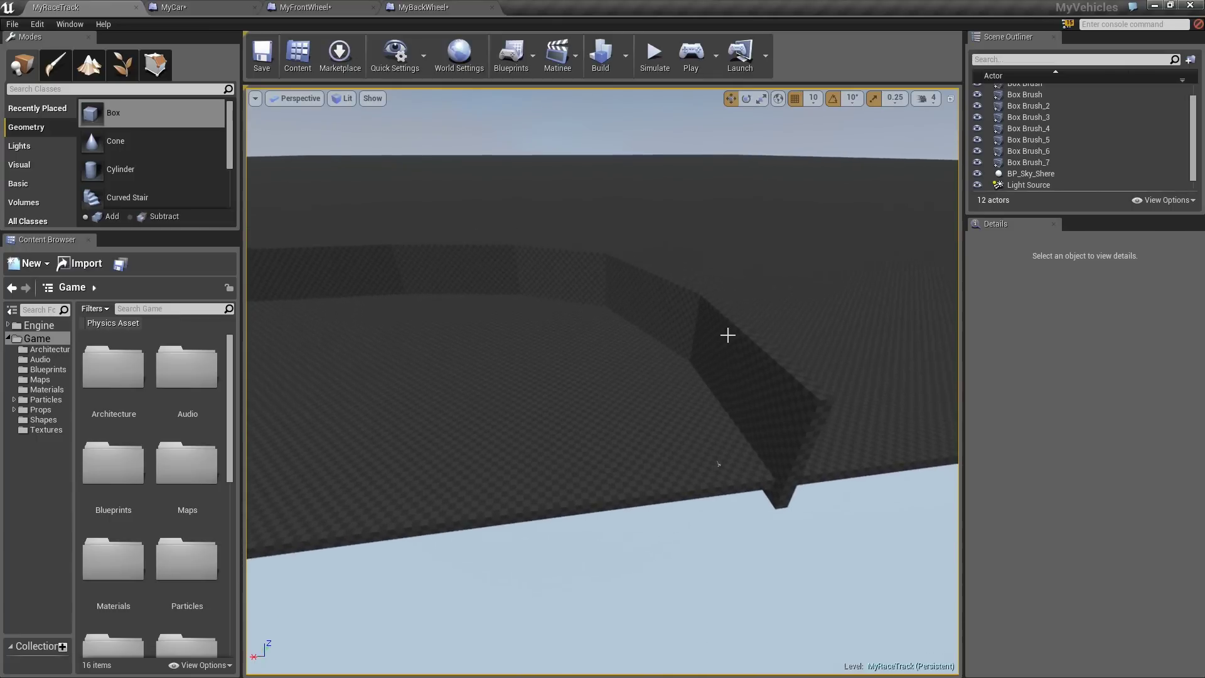
pyautogui.moveTo(616, 346); pyautogui.dragTo(568, 321, button='right')
pyautogui.press('w')
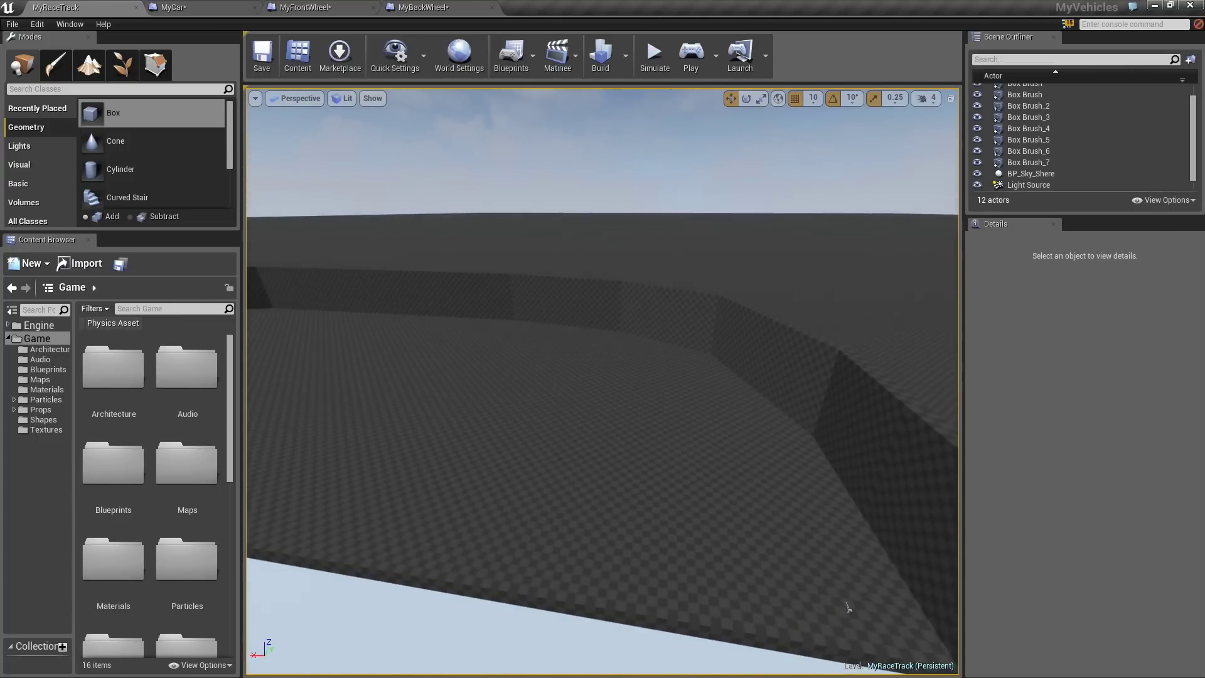
pyautogui.moveTo(847, 607); pyautogui.dragTo(776, 527, button='right')
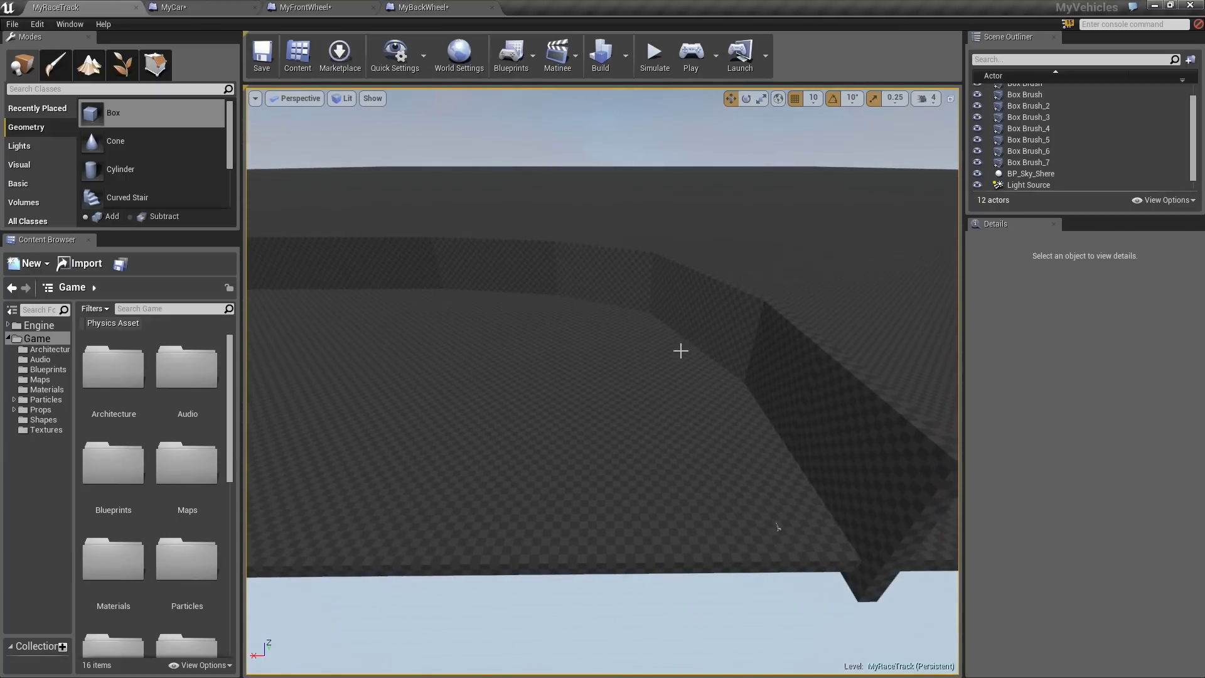
pyautogui.moveTo(777, 527); pyautogui.dragTo(799, 541, button='right')
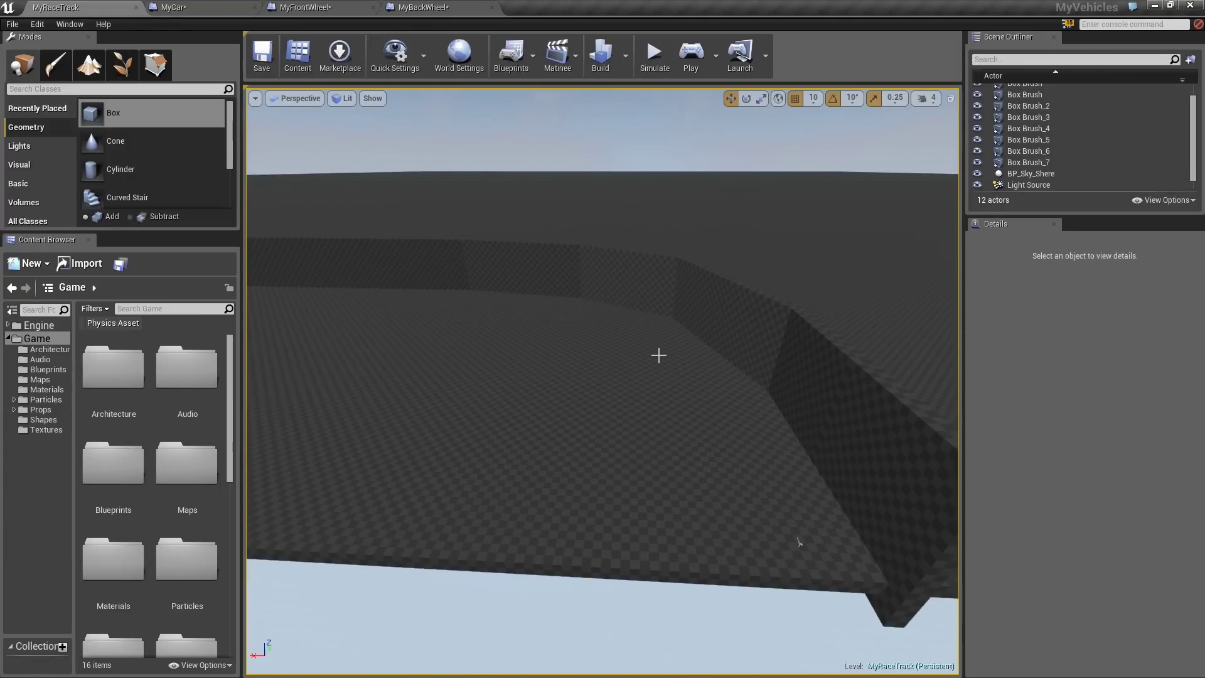
# Play the level and drive the car forward, turning hard left then right, then stop with Esc.
pyautogui.click(691, 53)
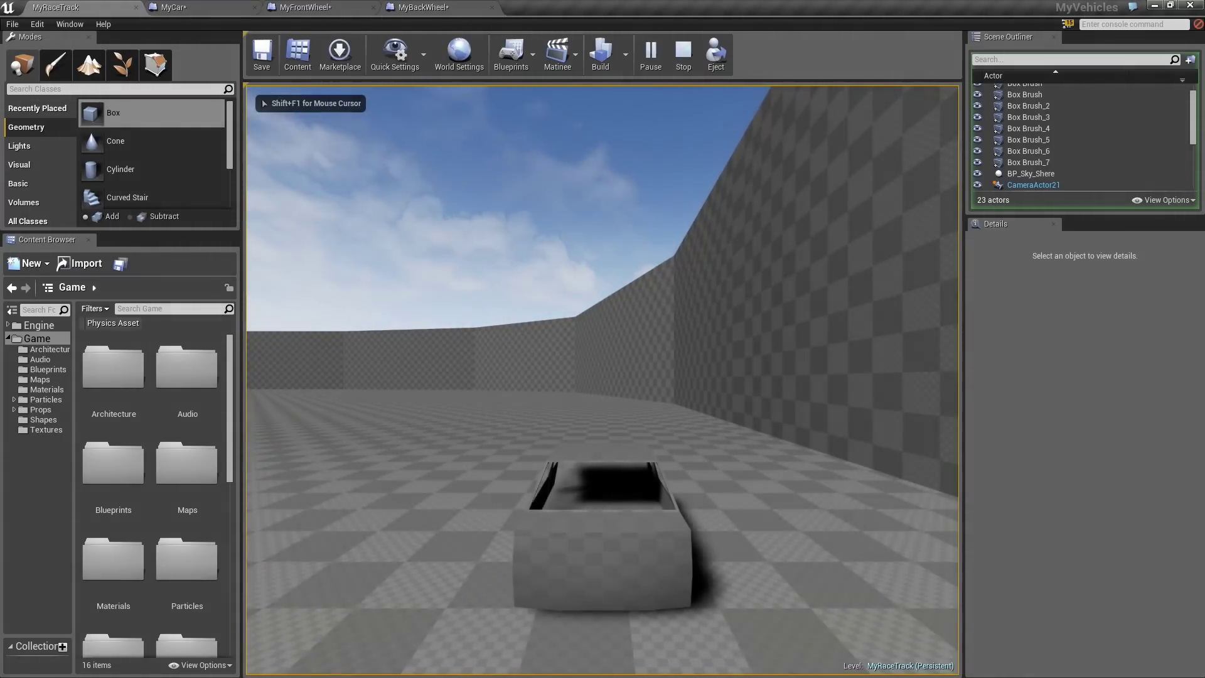
pyautogui.press('w')
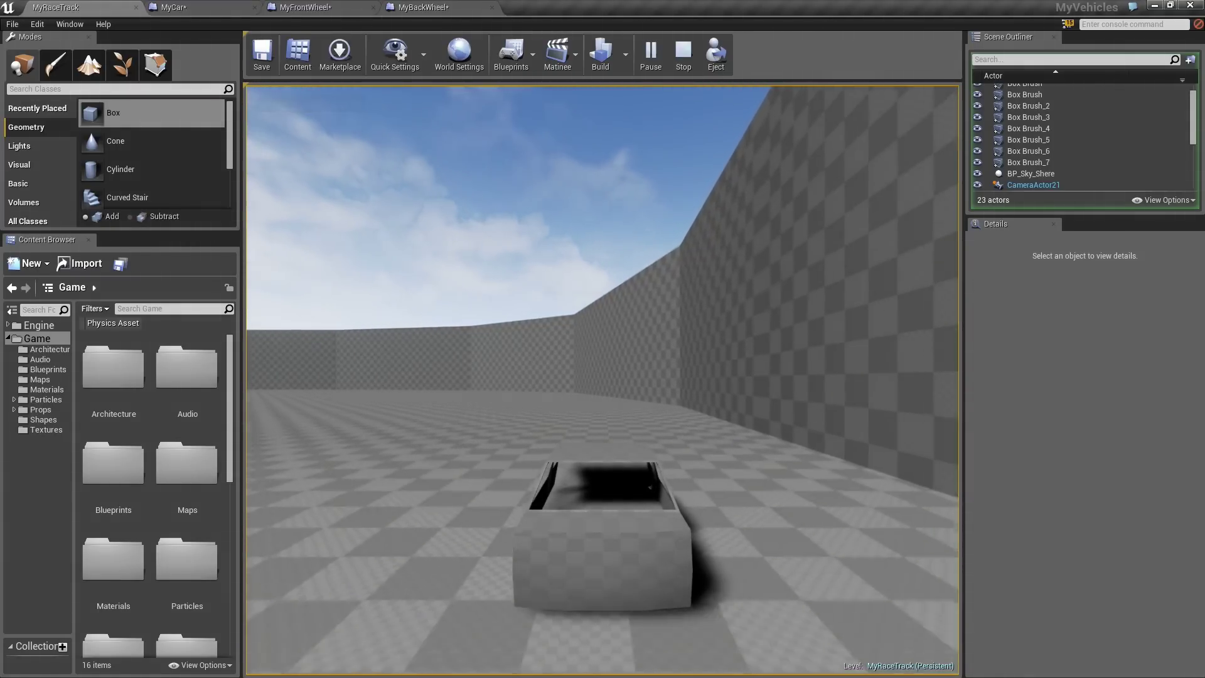
pyautogui.press('a')
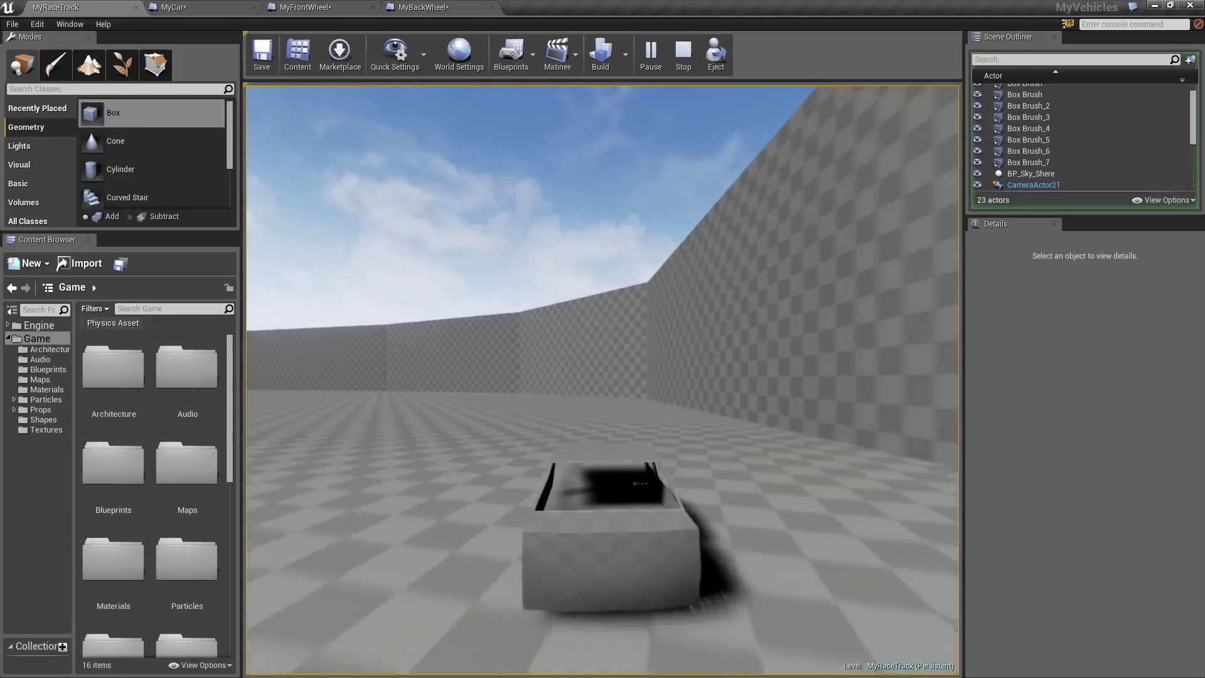
pyautogui.press('a')
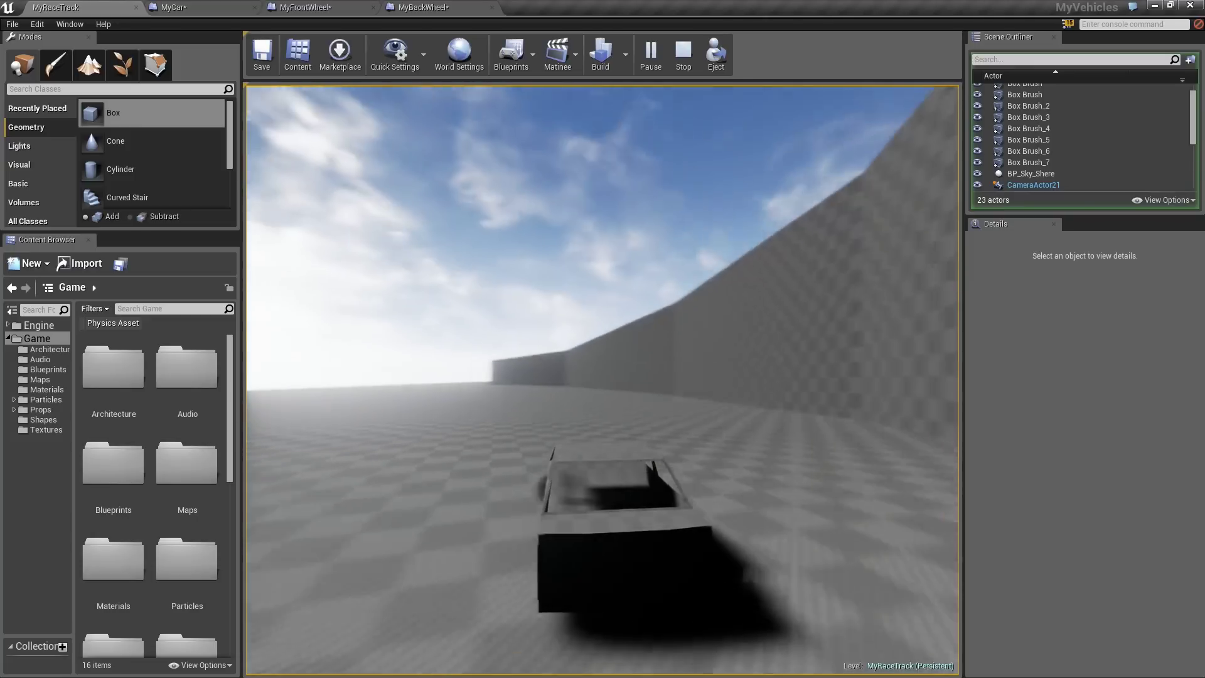
pyautogui.press('a')
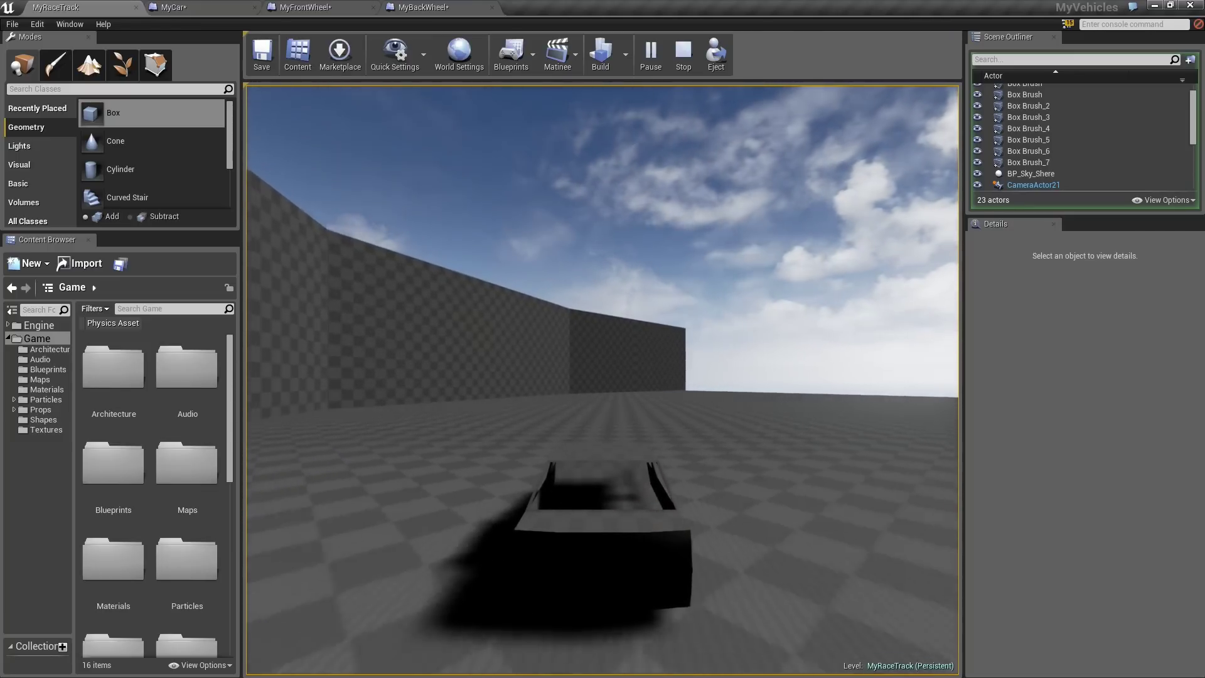
pyautogui.press('d')
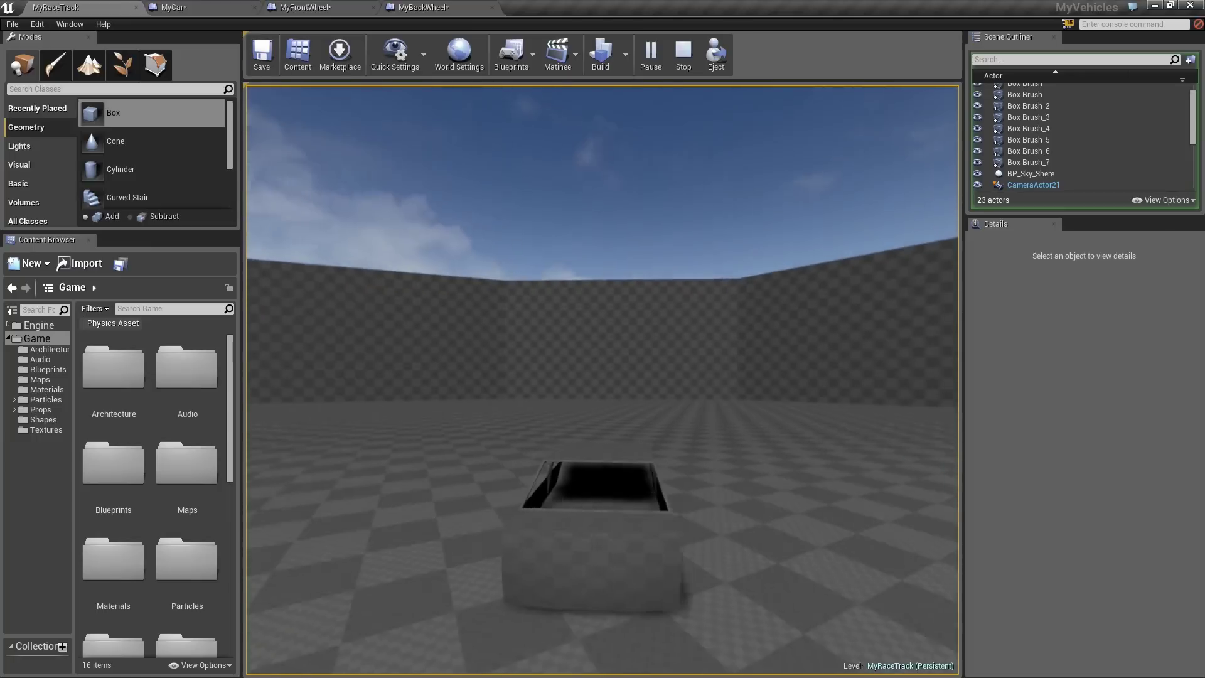
pyautogui.press('Escape')
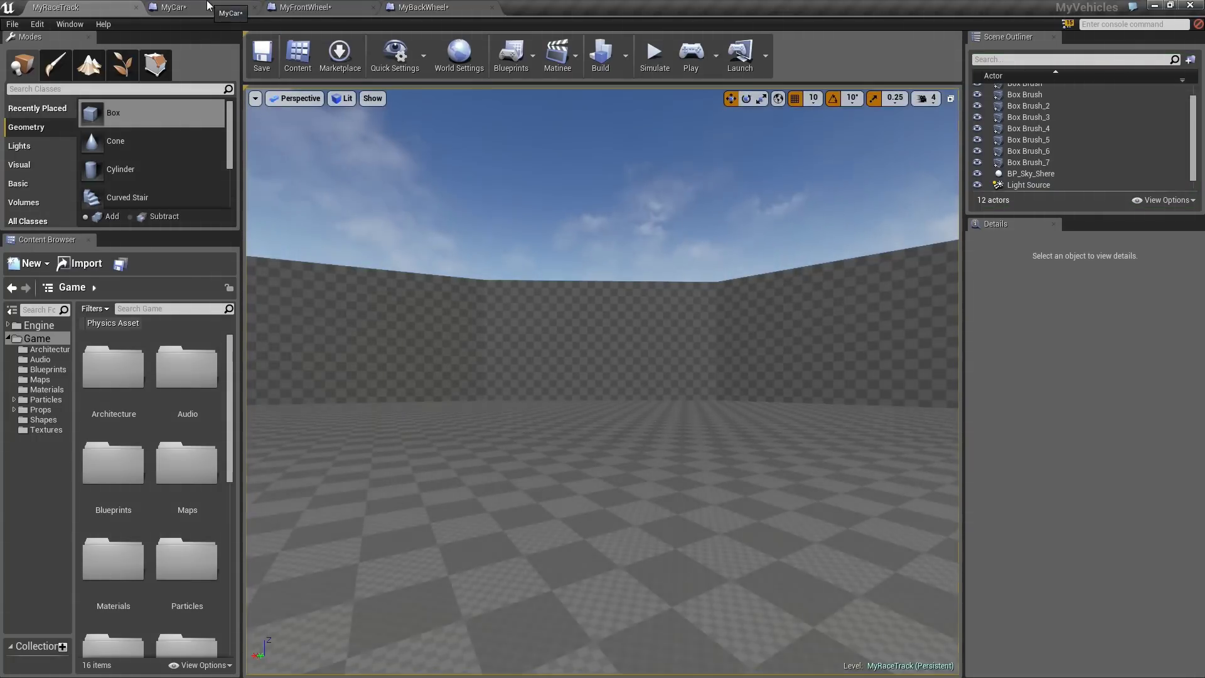
# Filter MyCar's Details by 'diff', set Differential Type to Limited Slip Front Drive, and return to MyRaceTrack.
pyautogui.click(205, 9)
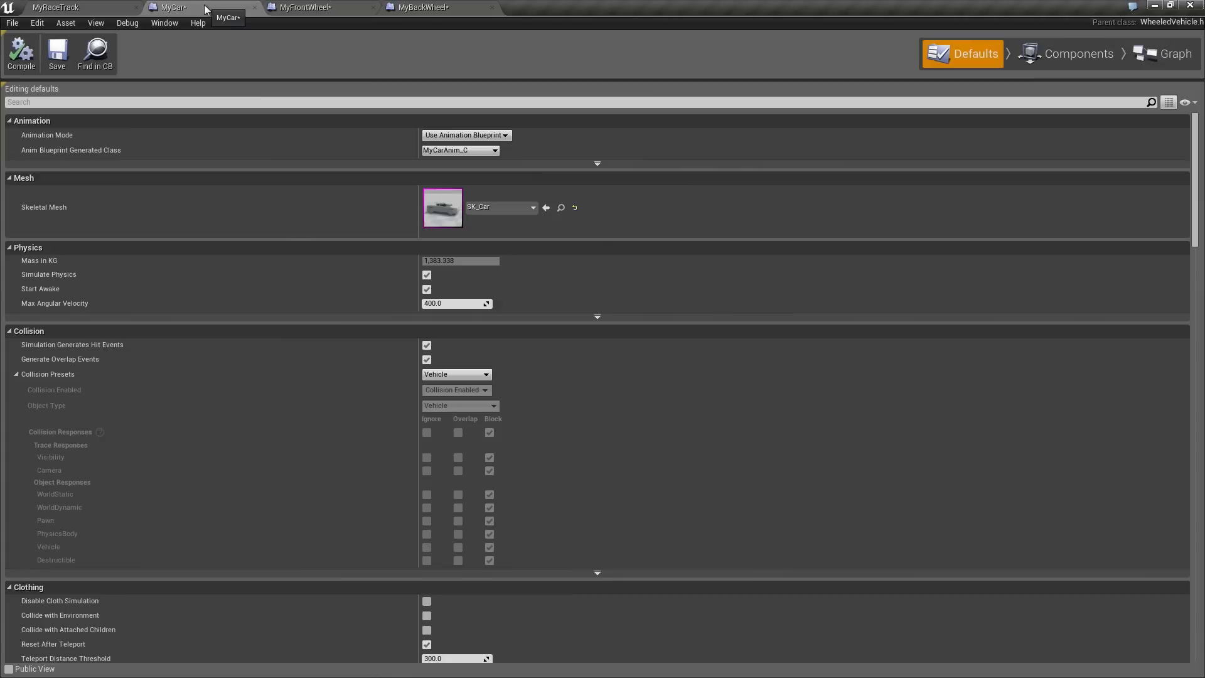
pyautogui.click(204, 103)
pyautogui.write('diff')
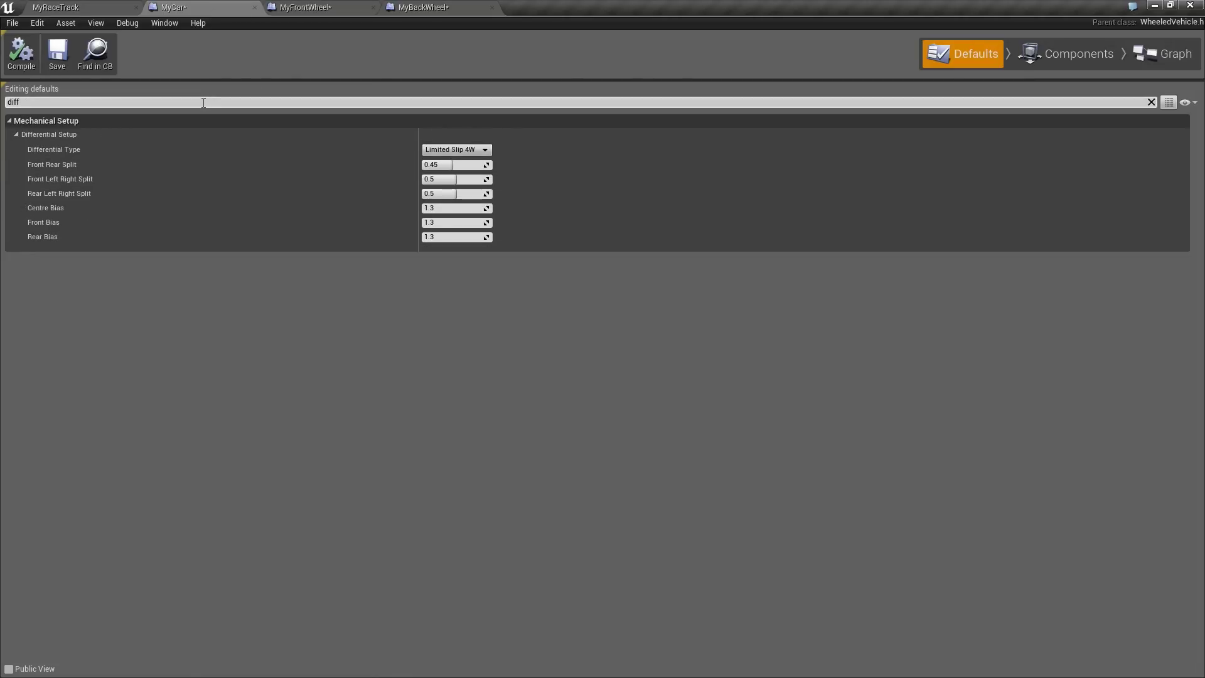
pyautogui.click(475, 151)
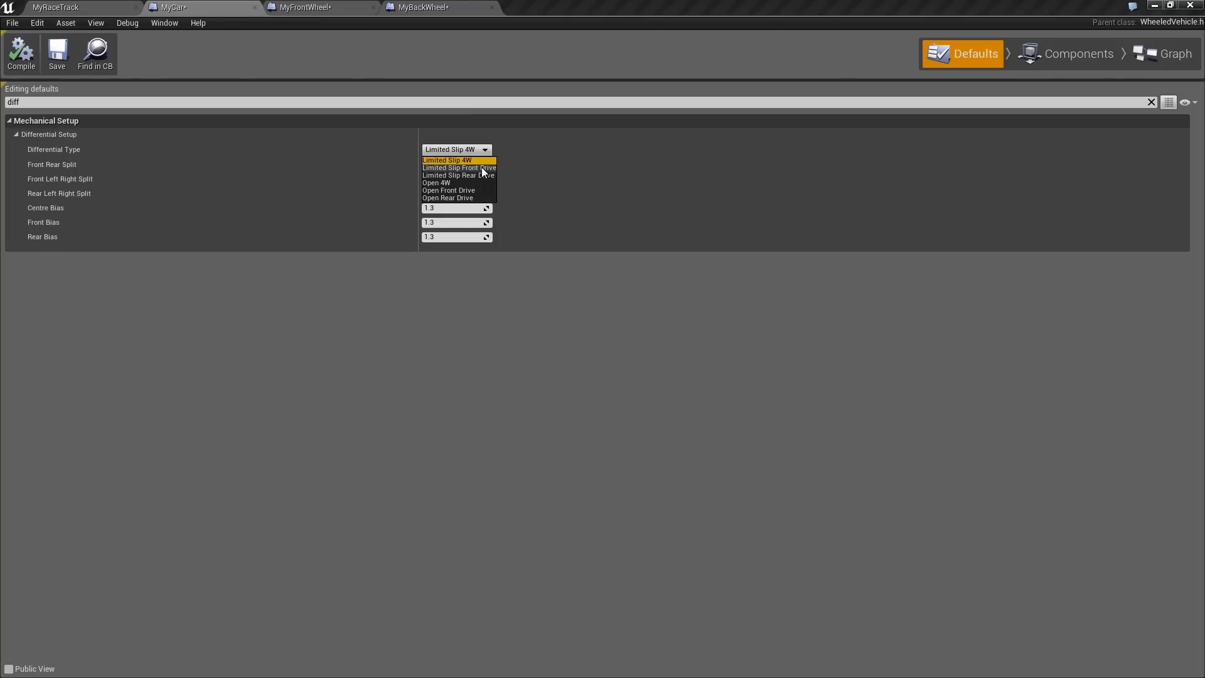
pyautogui.click(472, 168)
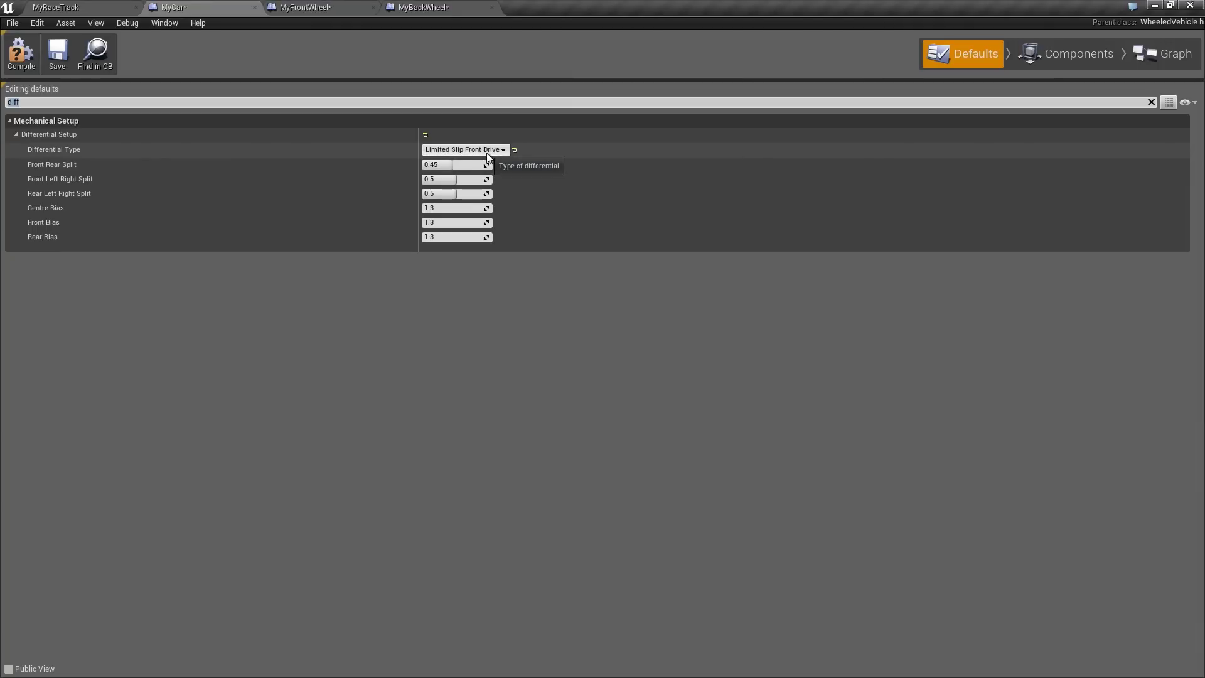
pyautogui.click(113, 12)
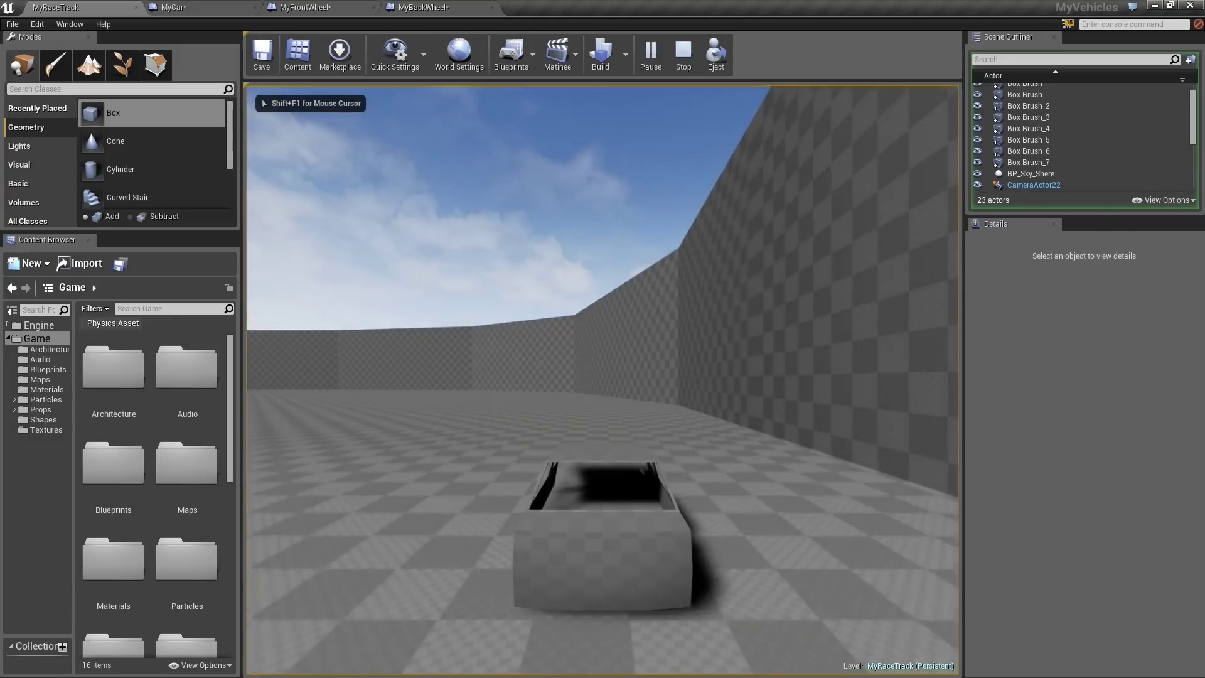
# Drive the front-drive car forward, turning left then right, and end the session with Esc.
pyautogui.press('w')
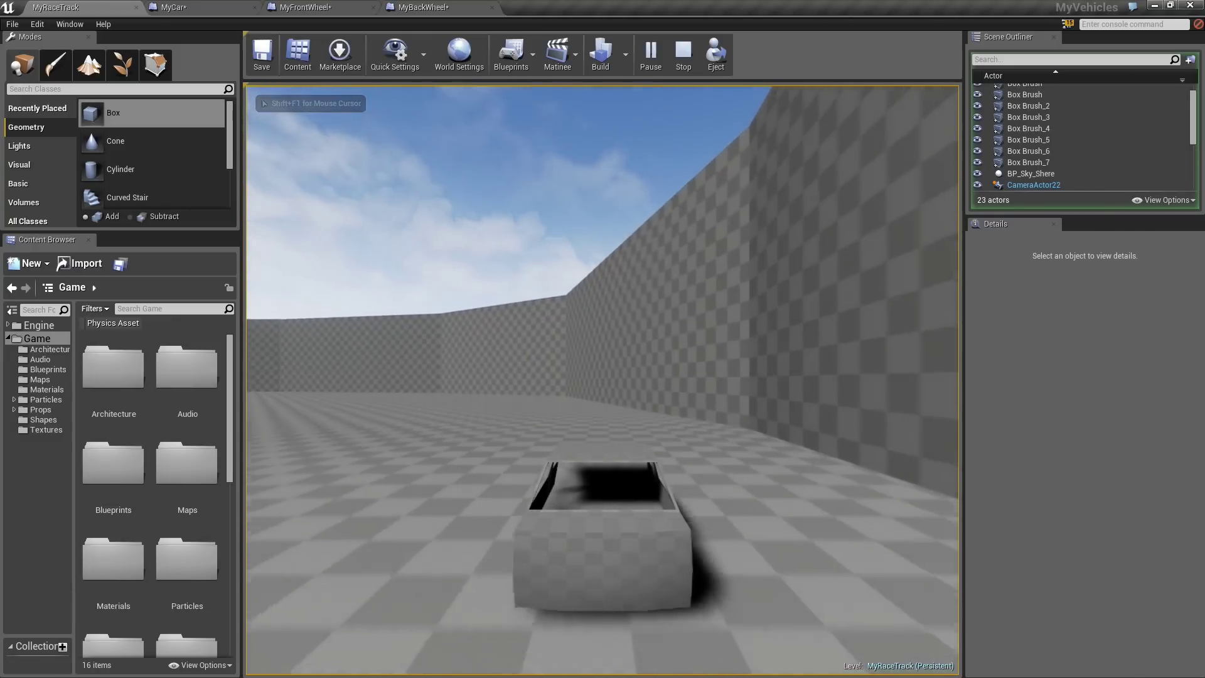
pyautogui.press('a')
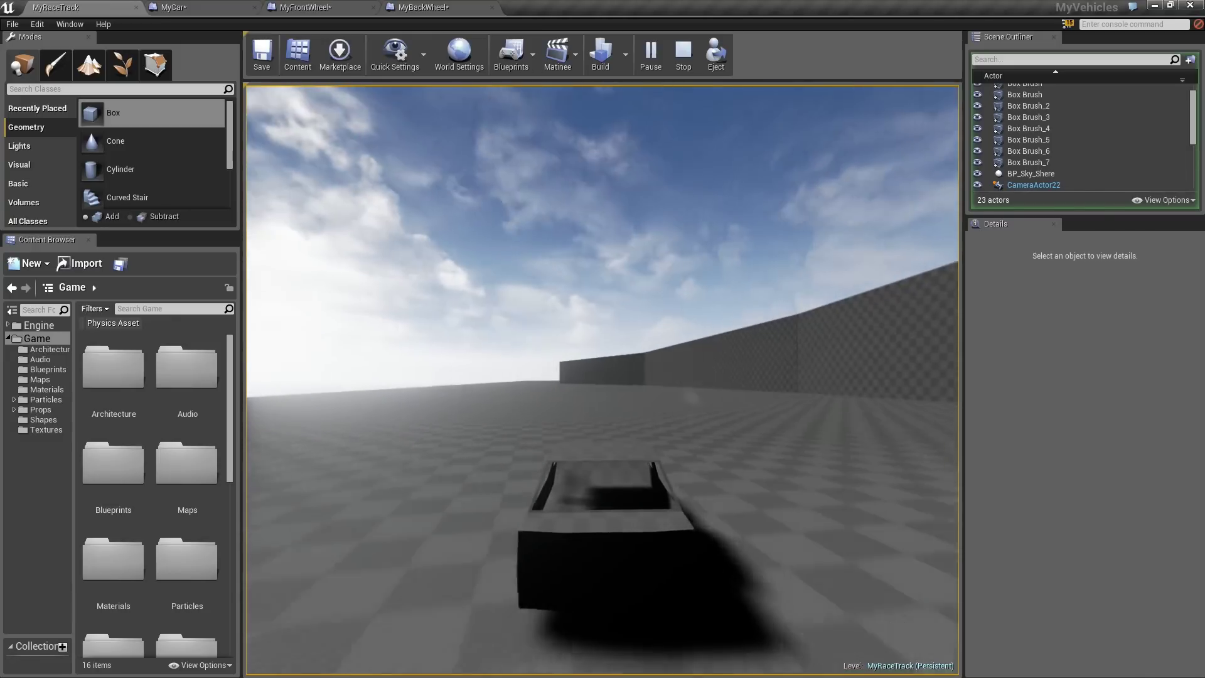
pyautogui.press('w')
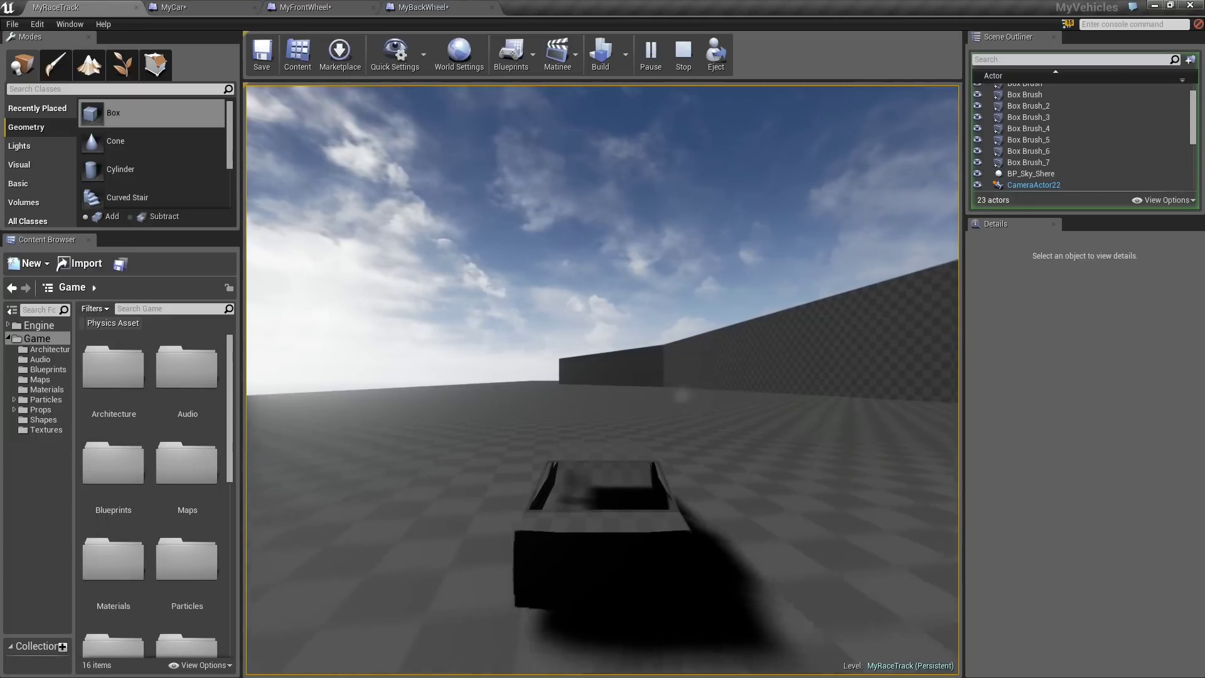
pyautogui.press('w')
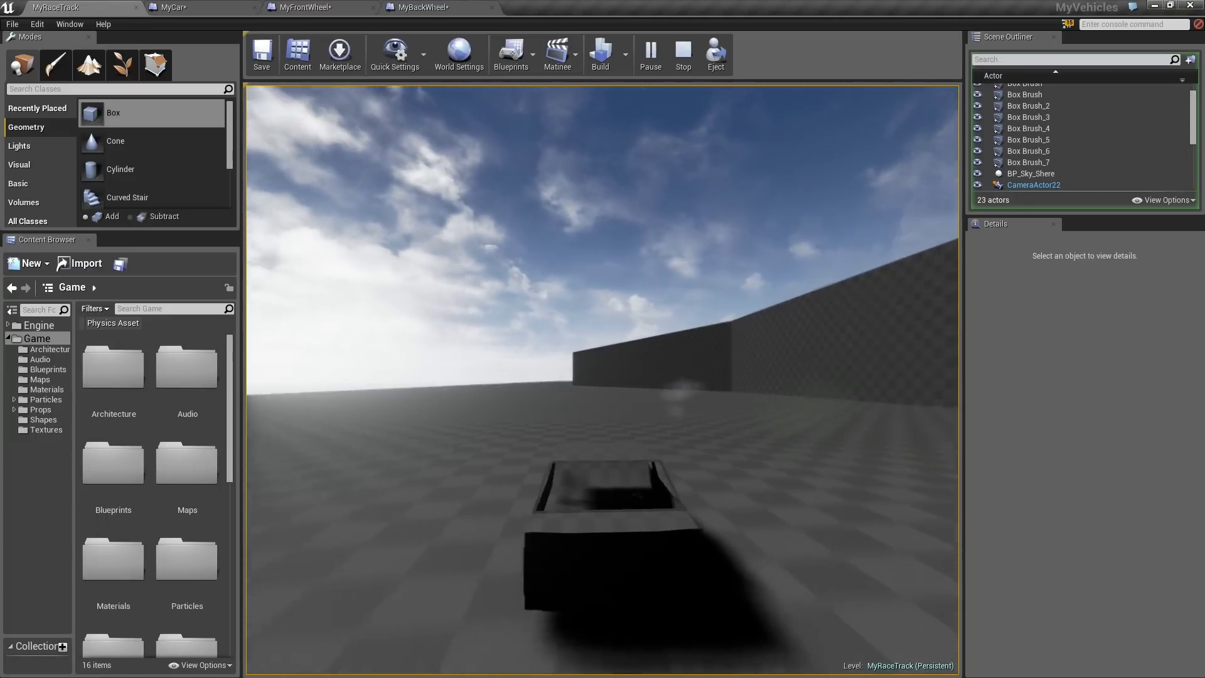
pyautogui.press('a')
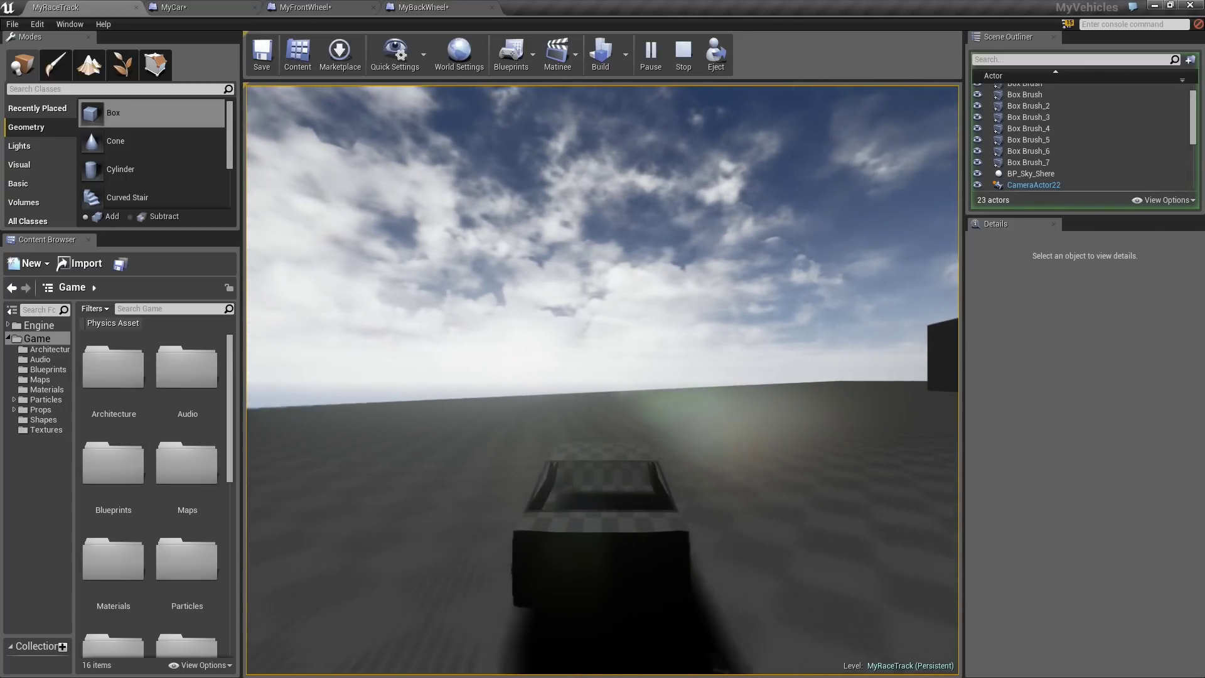
pyautogui.press('d')
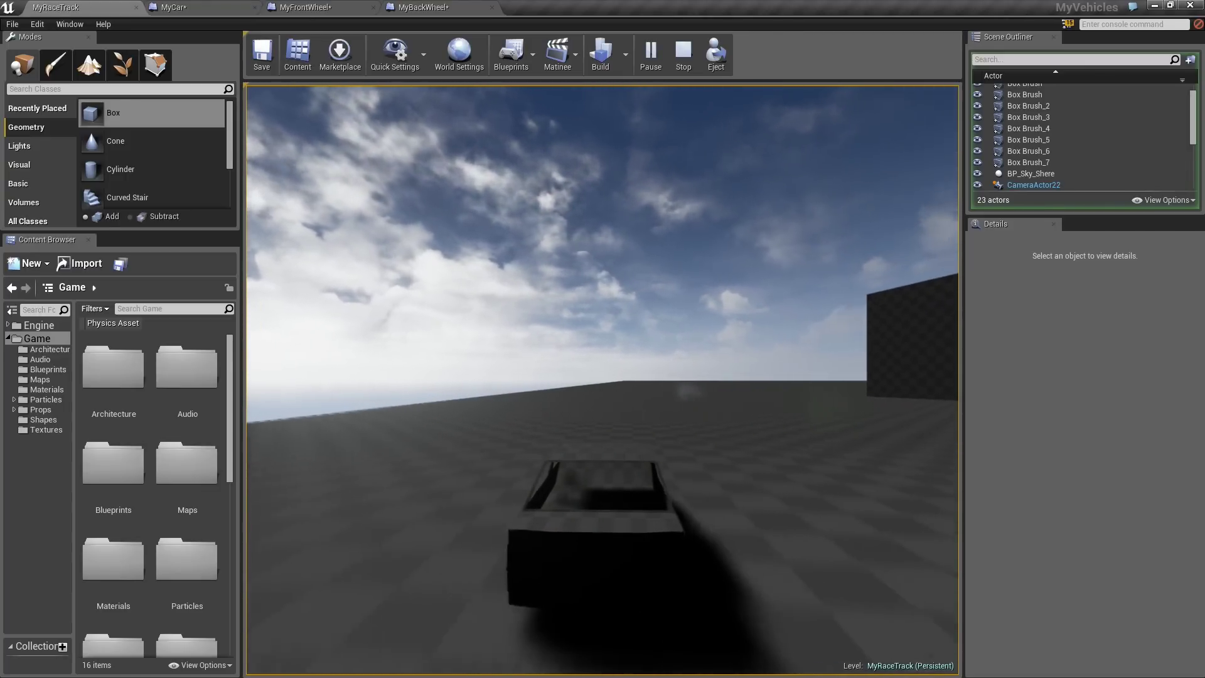
pyautogui.press('d')
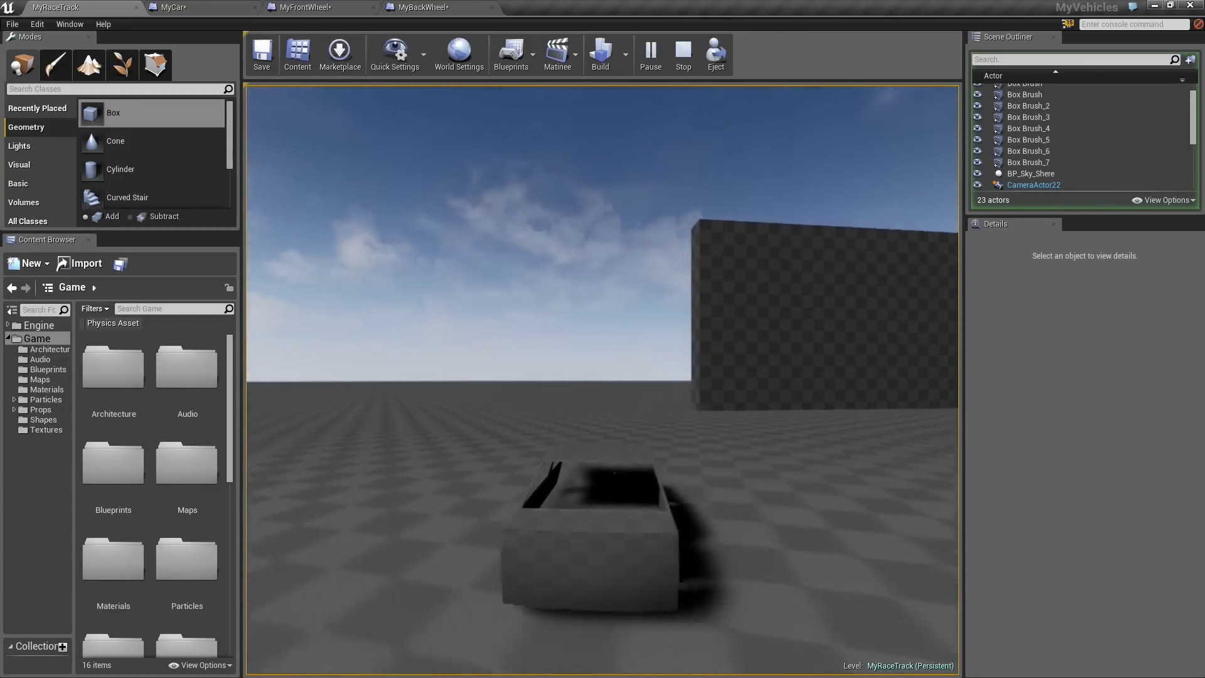
pyautogui.press('Escape')
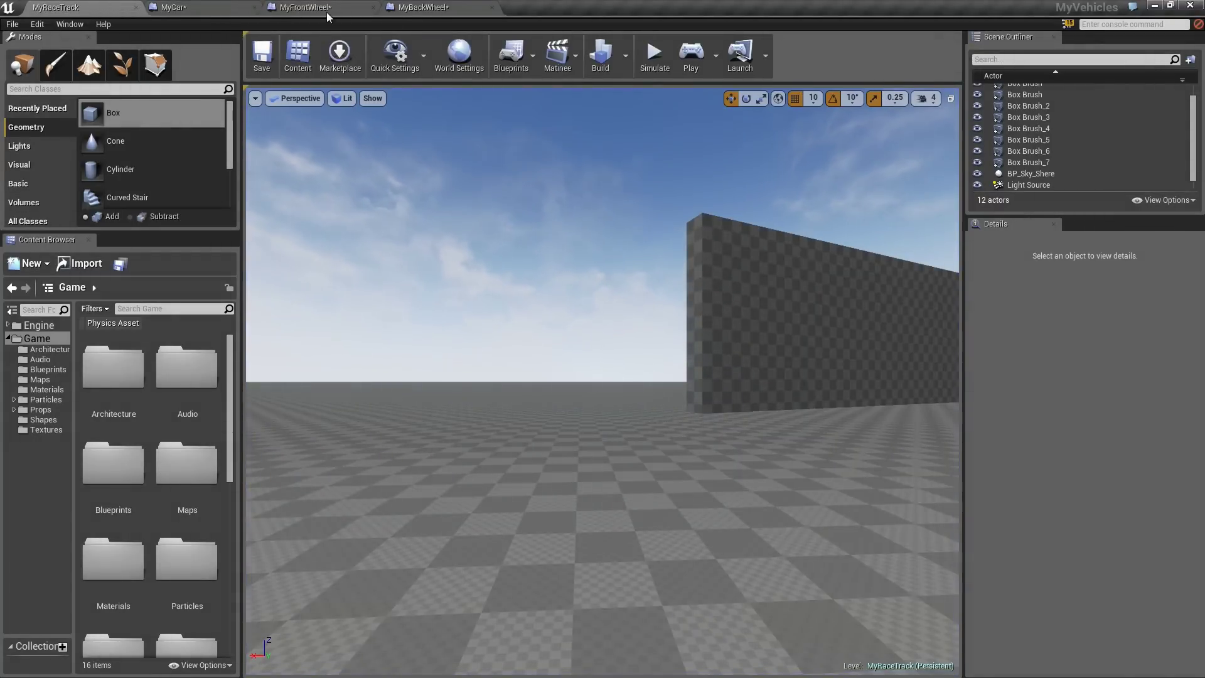
# Set MyFrontWheel's Long Stiff Value to 3000.
pyautogui.click(328, 10)
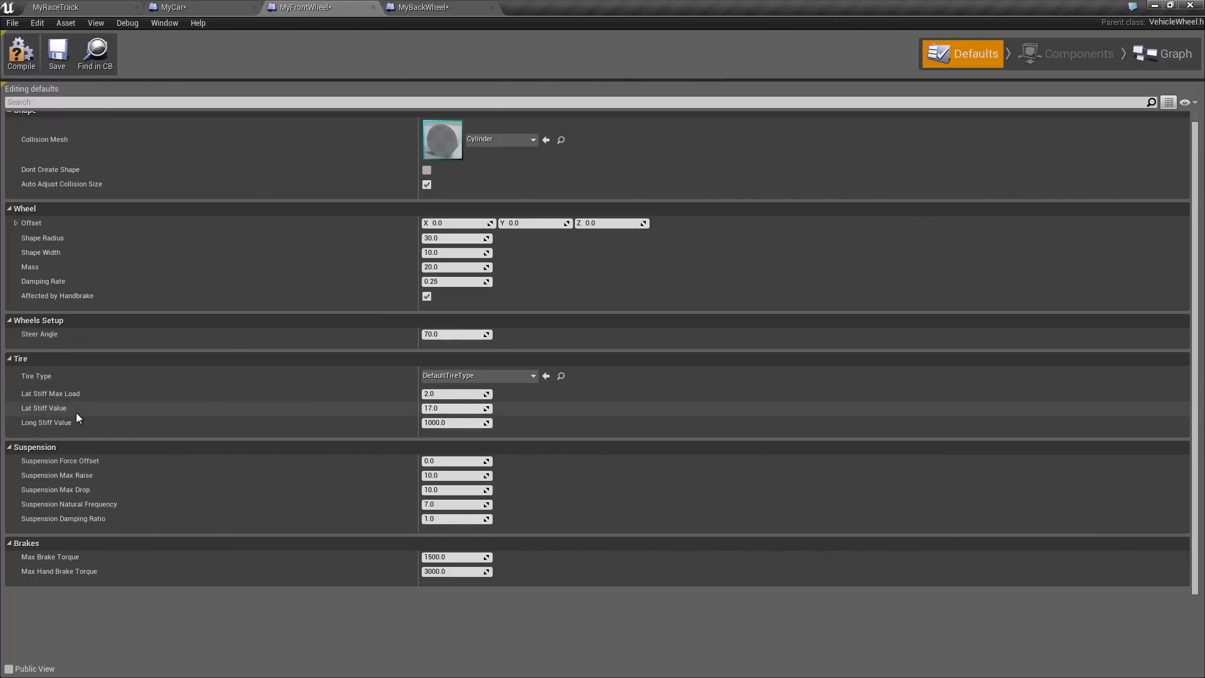
pyautogui.click(452, 425)
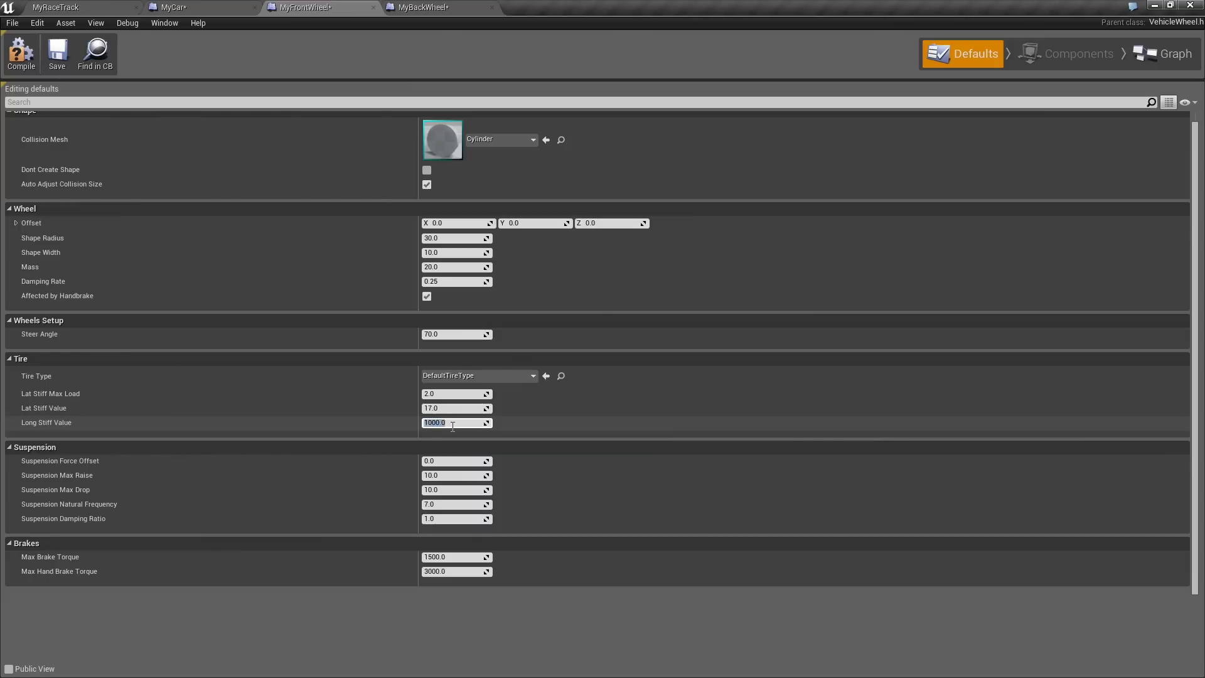
pyautogui.write('3000')
pyautogui.press('Return')
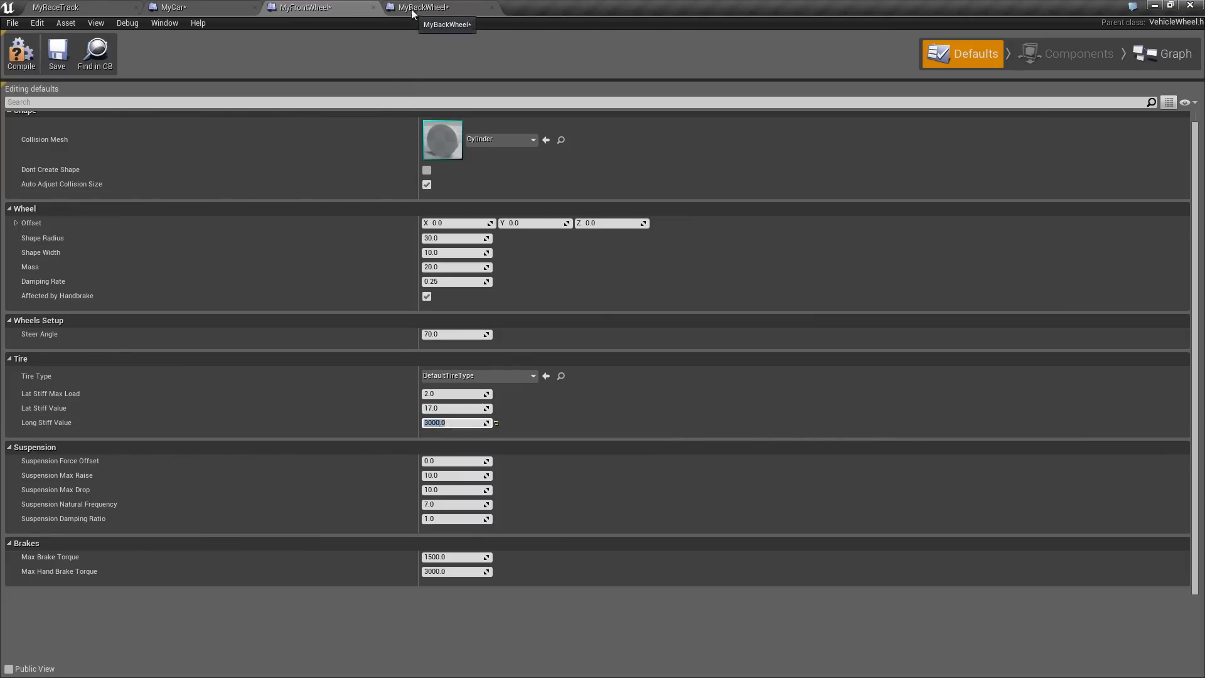
# Change MyBackWheel's Long Stiff Value to 3000 and go back to MyRaceTrack.
pyautogui.click(430, 9)
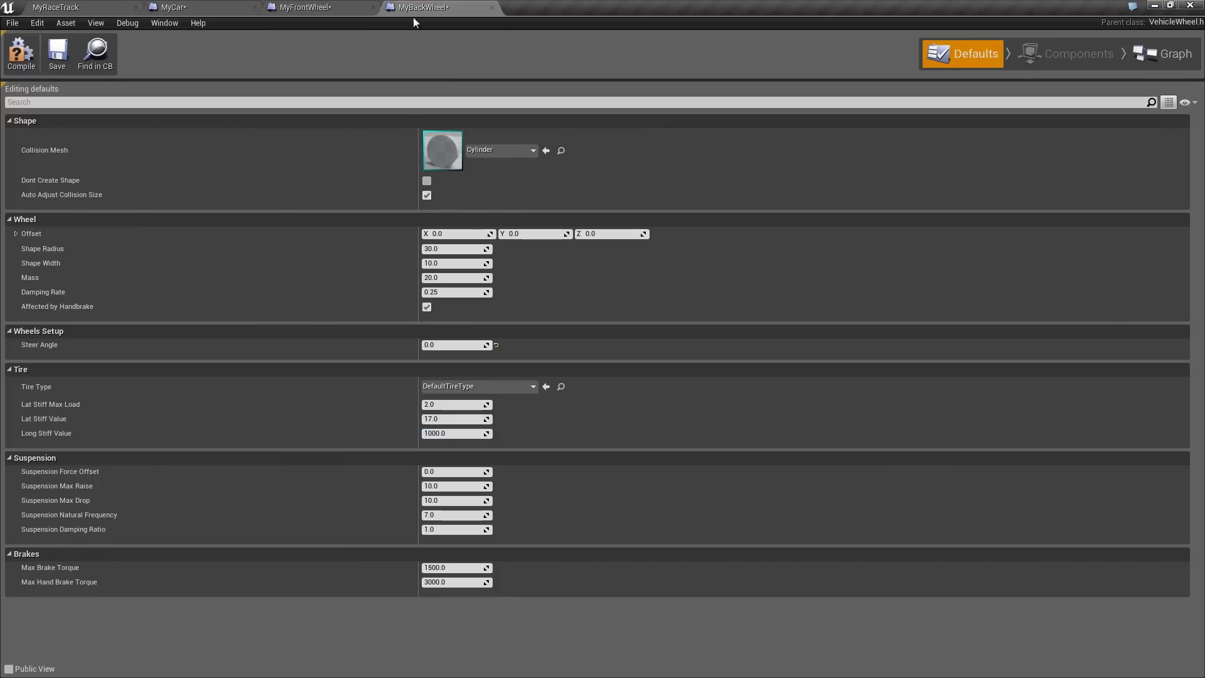
pyautogui.click(454, 432)
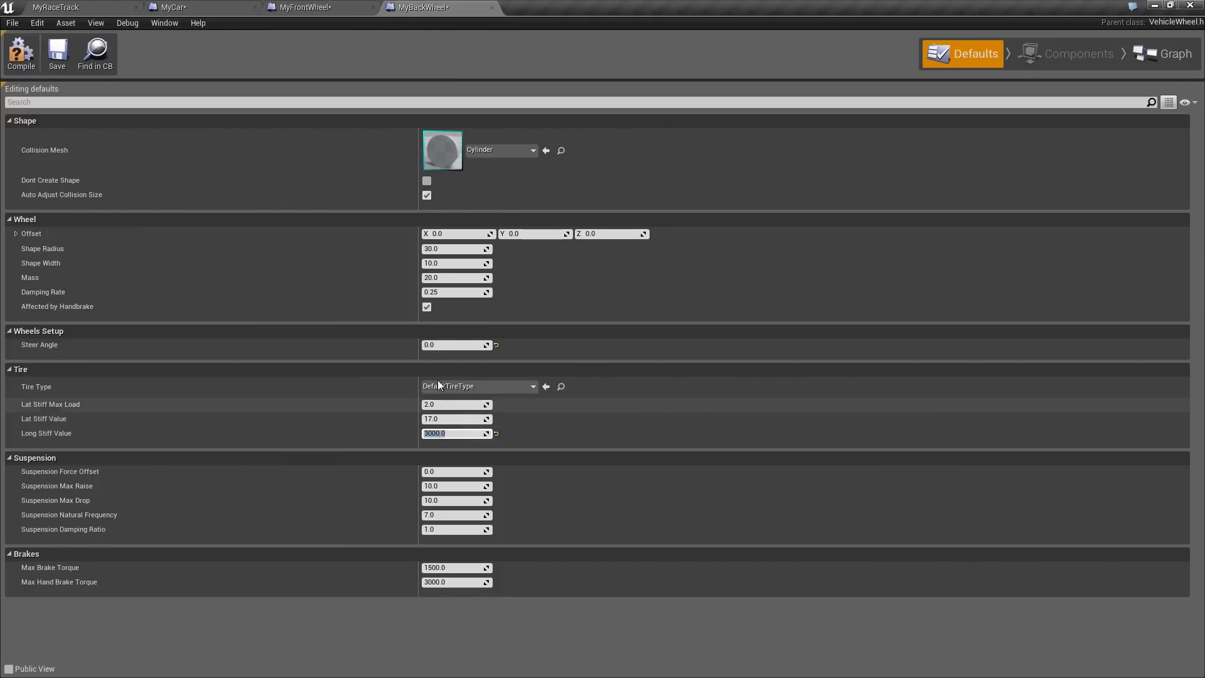
pyautogui.click(76, 7)
# Play the level and run 'showdebug vehicle' from the console.
pyautogui.click(691, 56)
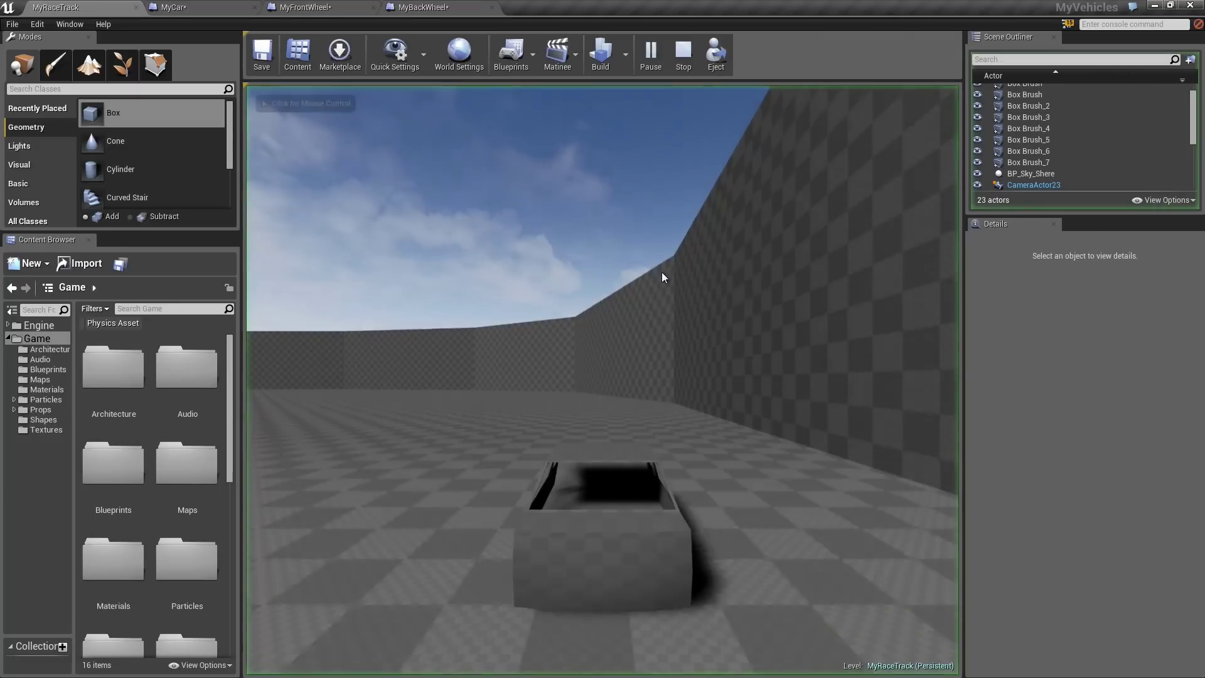
pyautogui.press('`')
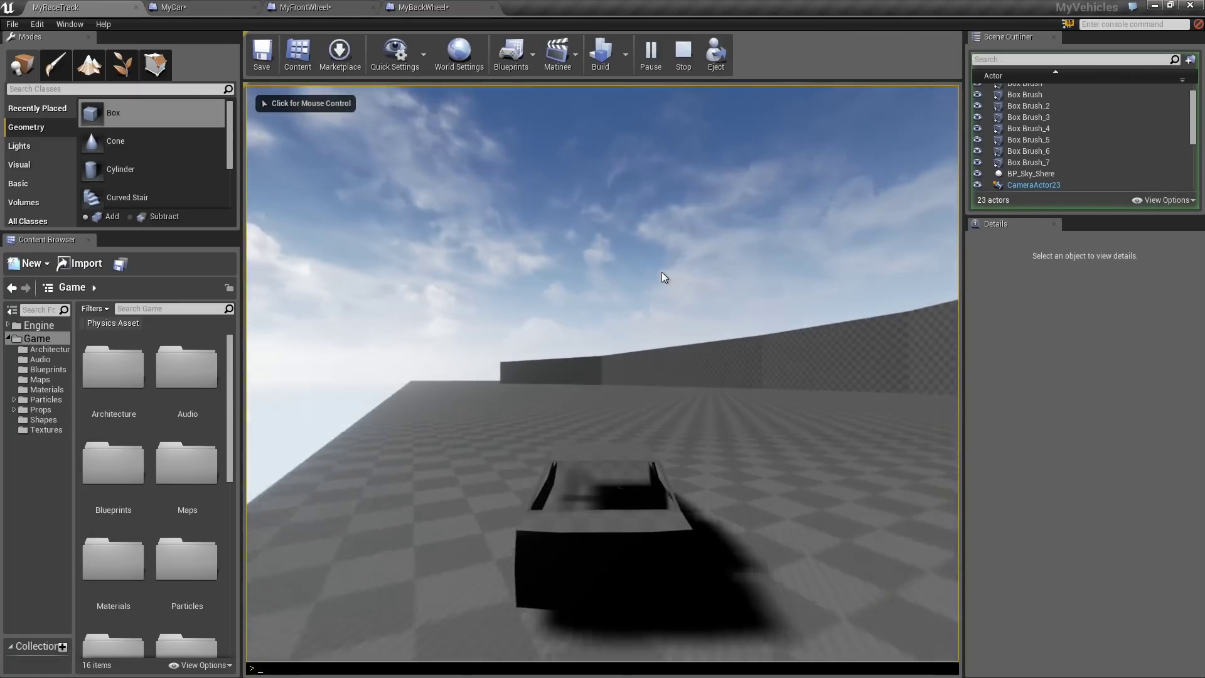
pyautogui.press('Up')
pyautogui.press('Return')
# Accelerate the stiffer-wheel car to about 194 km/h, steering left and right, then stop with Esc.
pyautogui.press('w')
pyautogui.press('a')
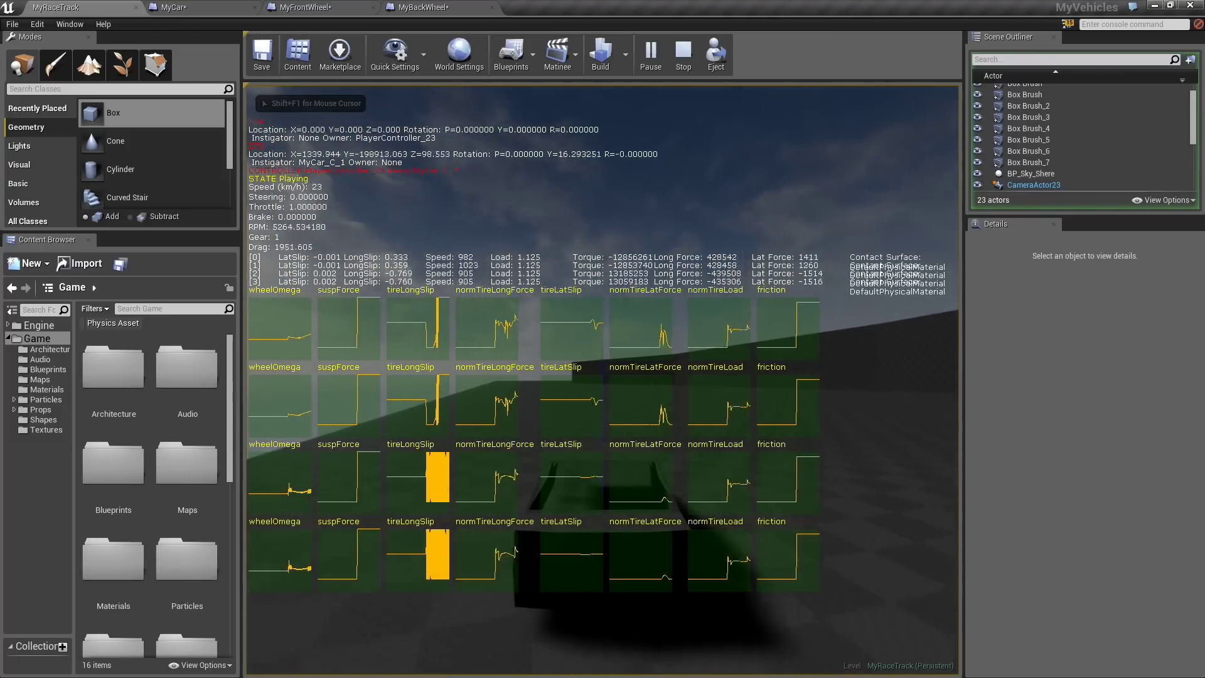
pyautogui.press('a')
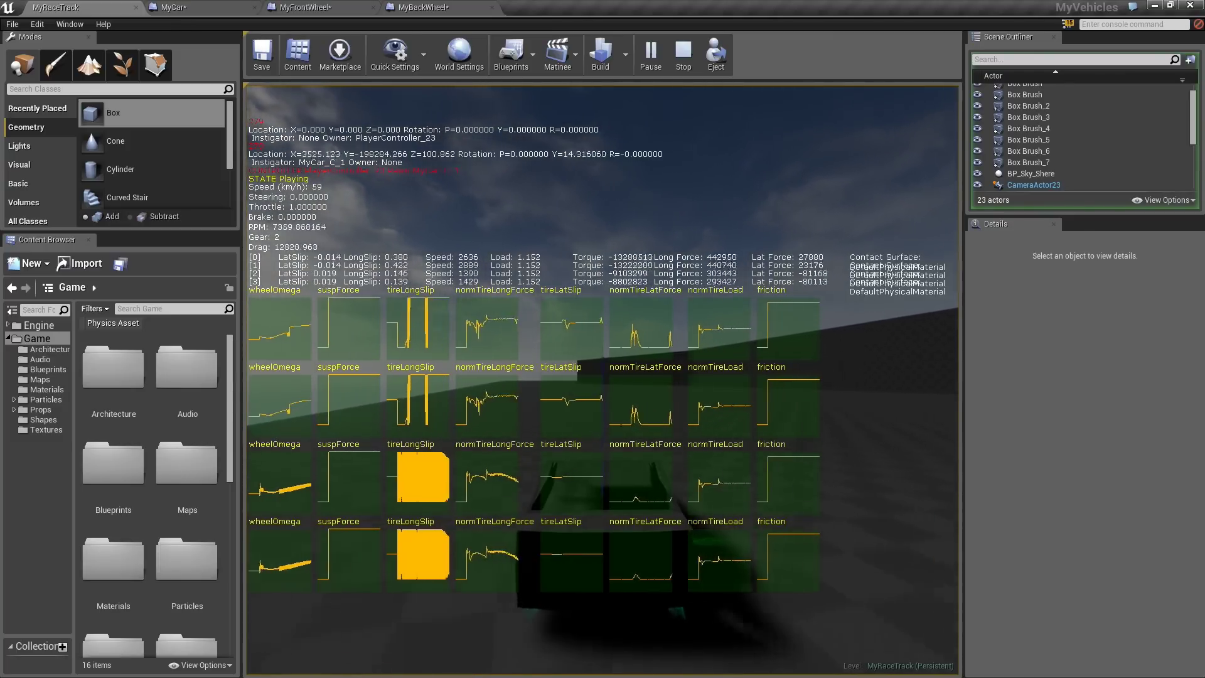
pyautogui.press('a')
pyautogui.press('d')
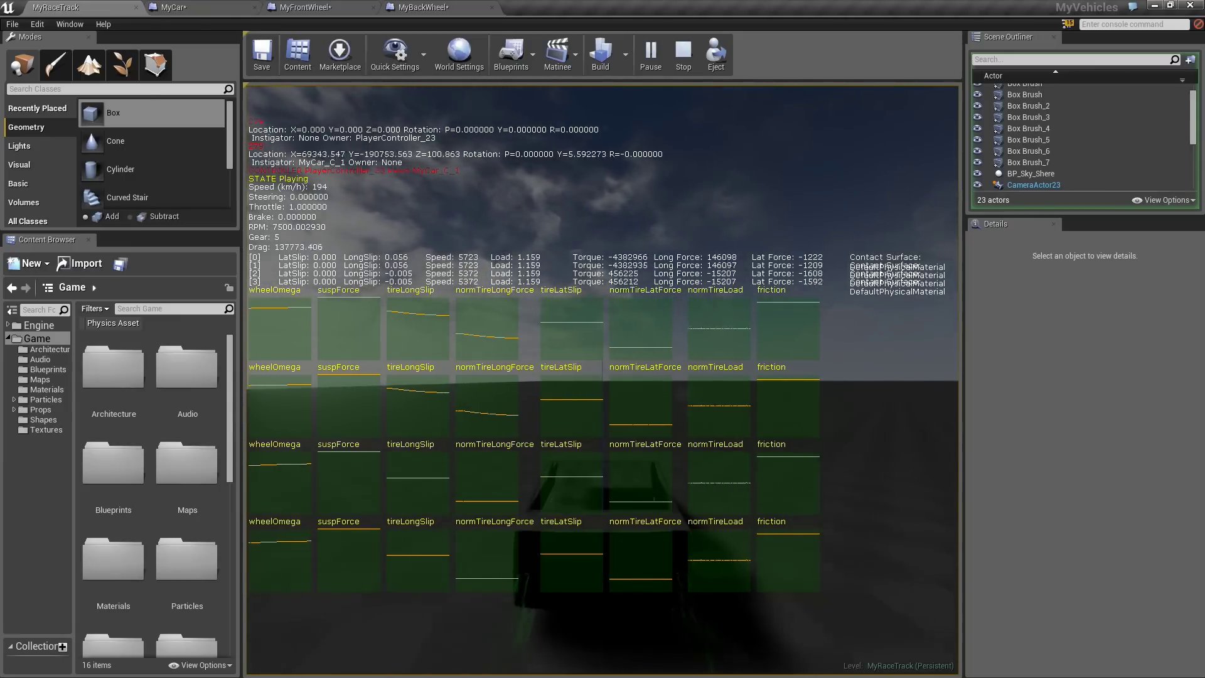
pyautogui.press('Escape')
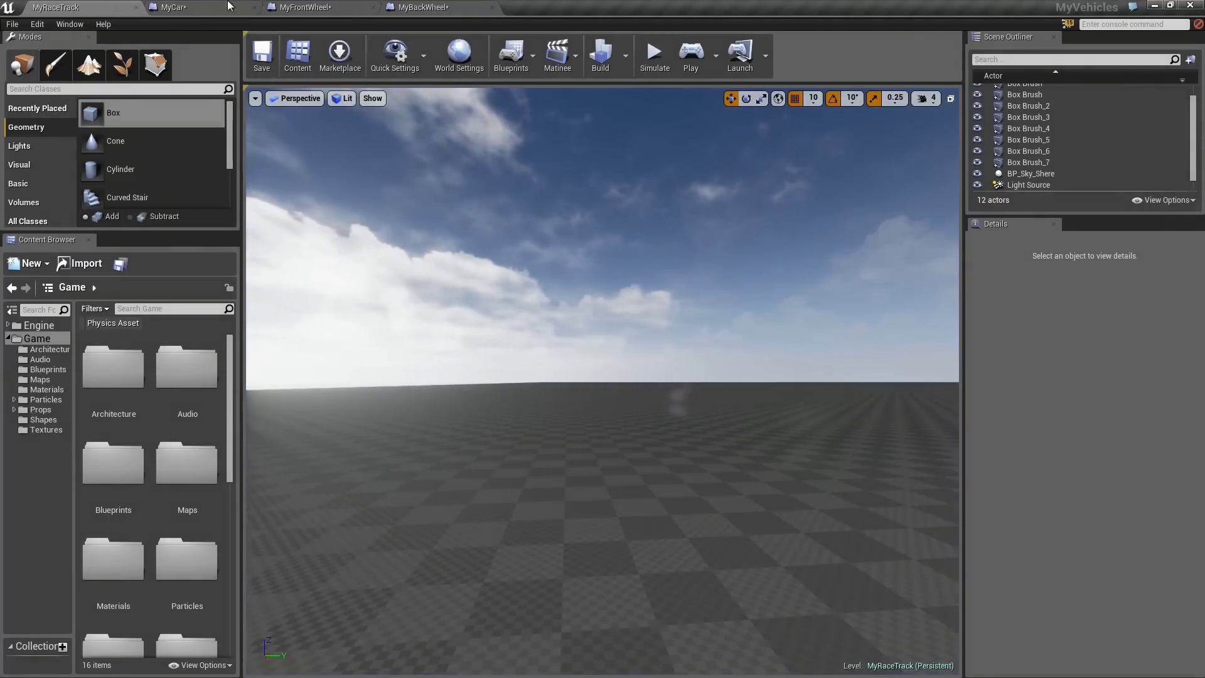
# Lower MyFrontWheel's Lat Stiff Value from 17.0 to 1.0, comparing against MyBackWheel's 17.0.
pyautogui.click(296, 6)
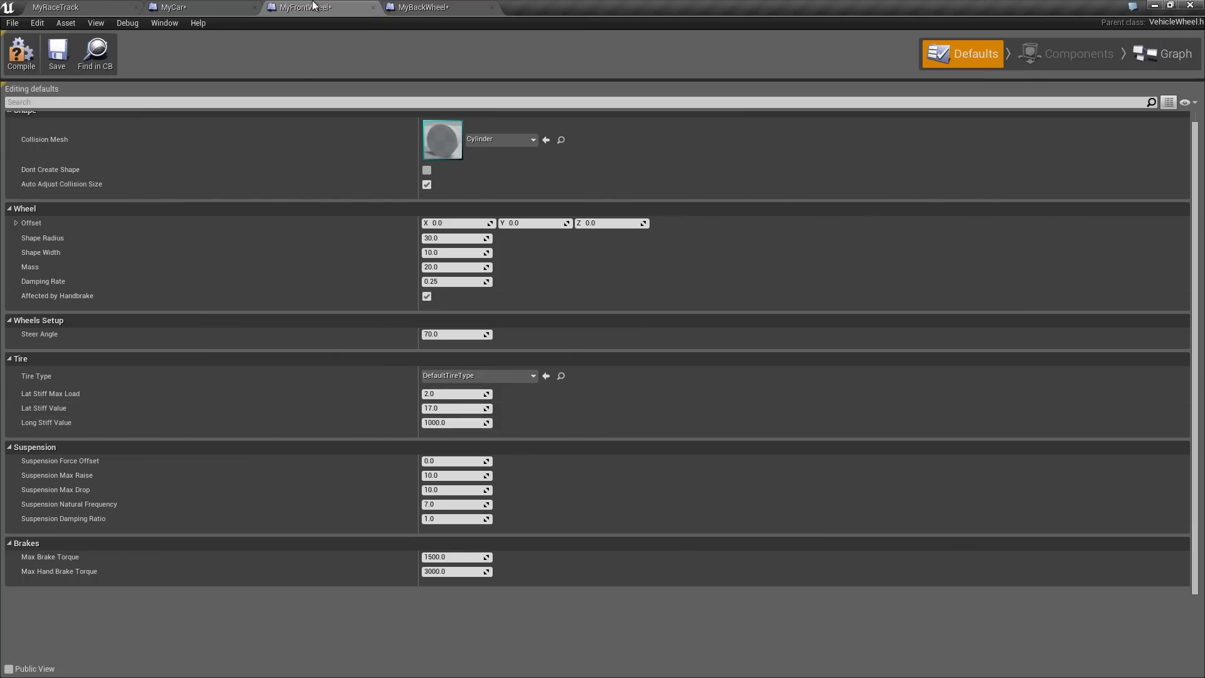
pyautogui.click(423, 7)
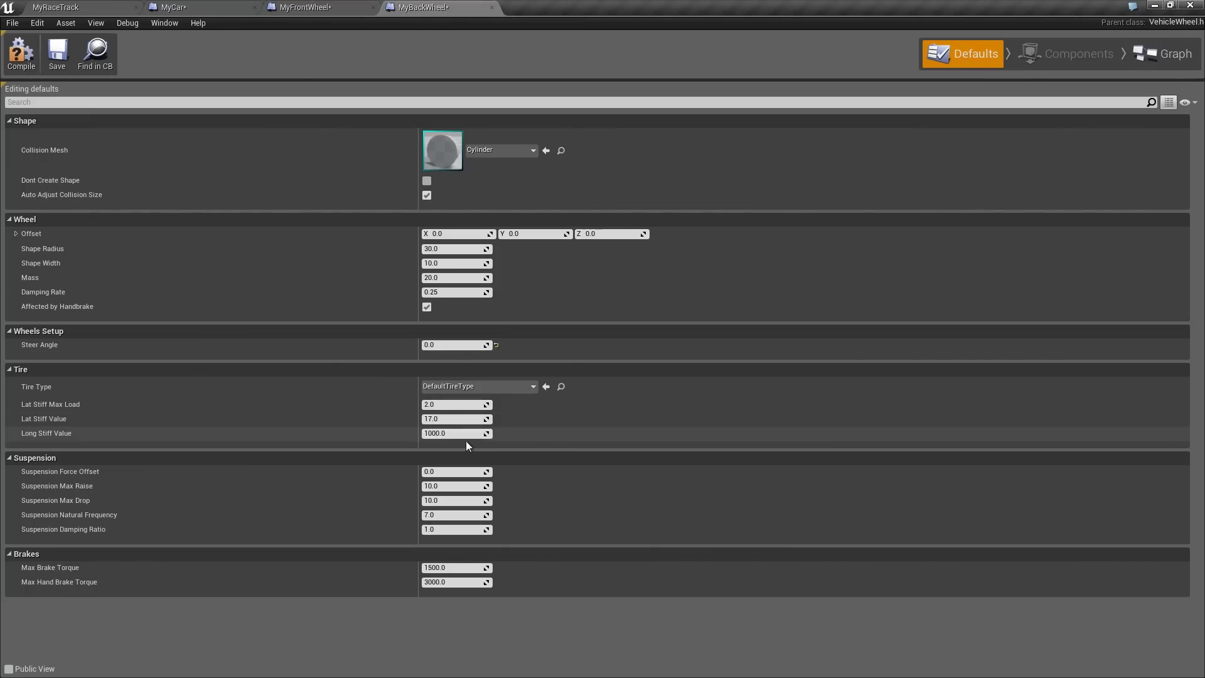
pyautogui.click(314, 9)
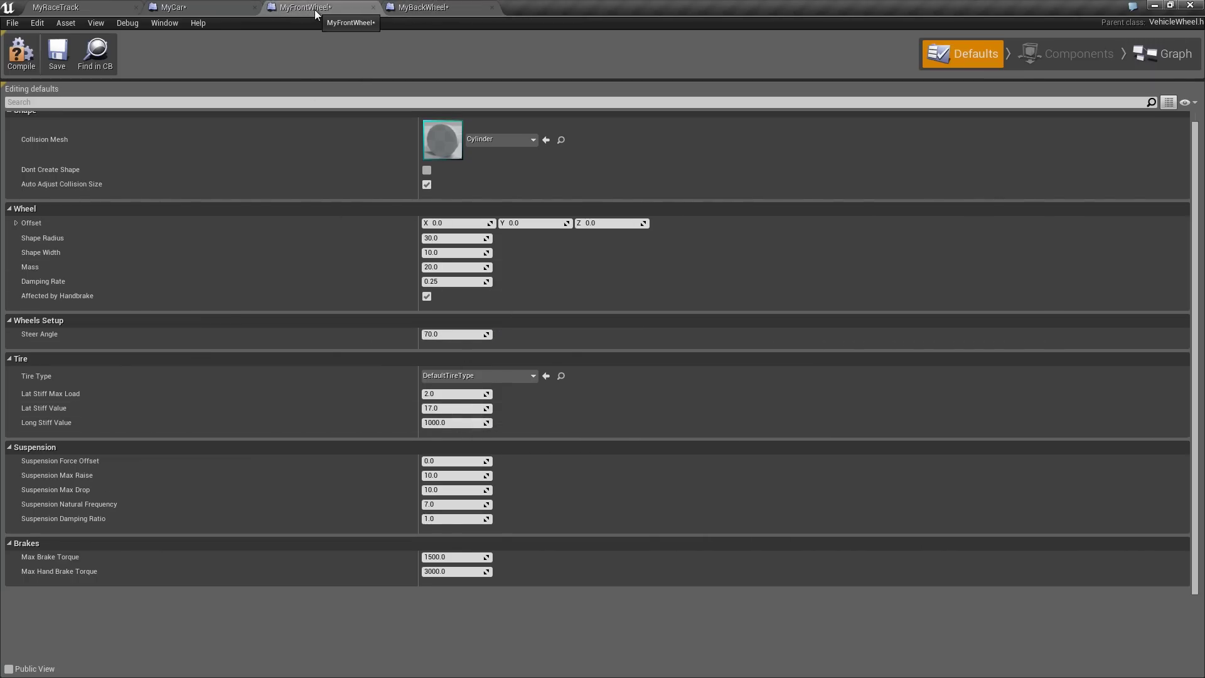
pyautogui.click(451, 409)
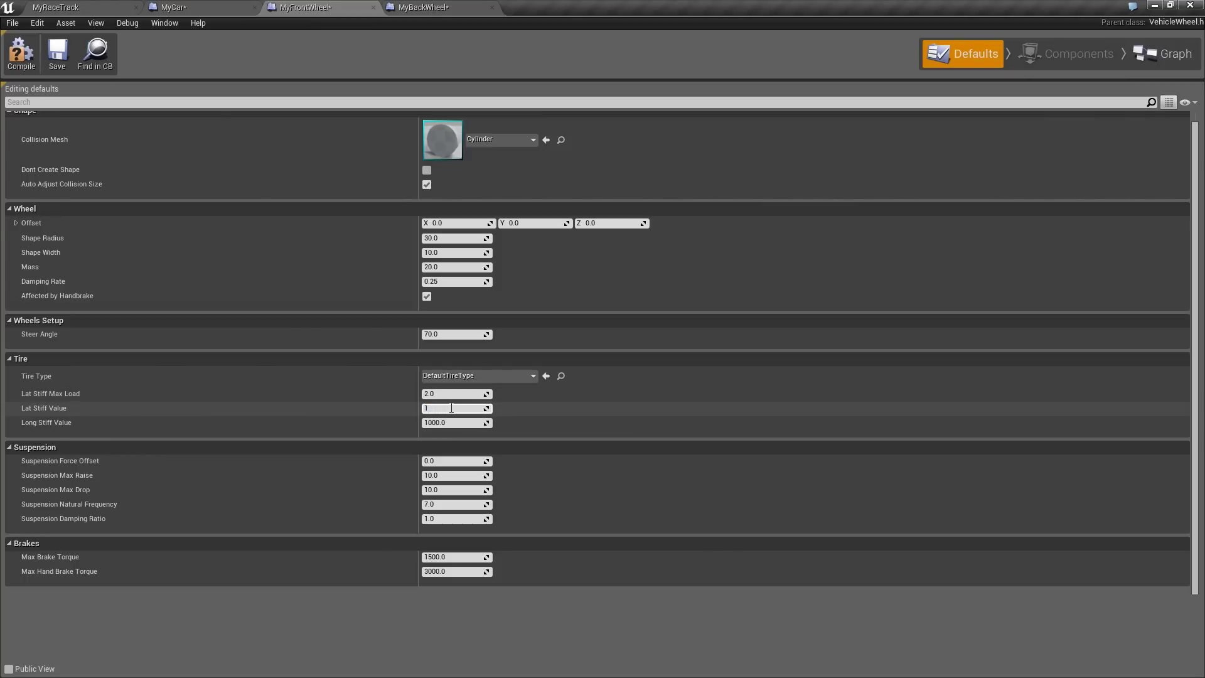
pyautogui.press('Return')
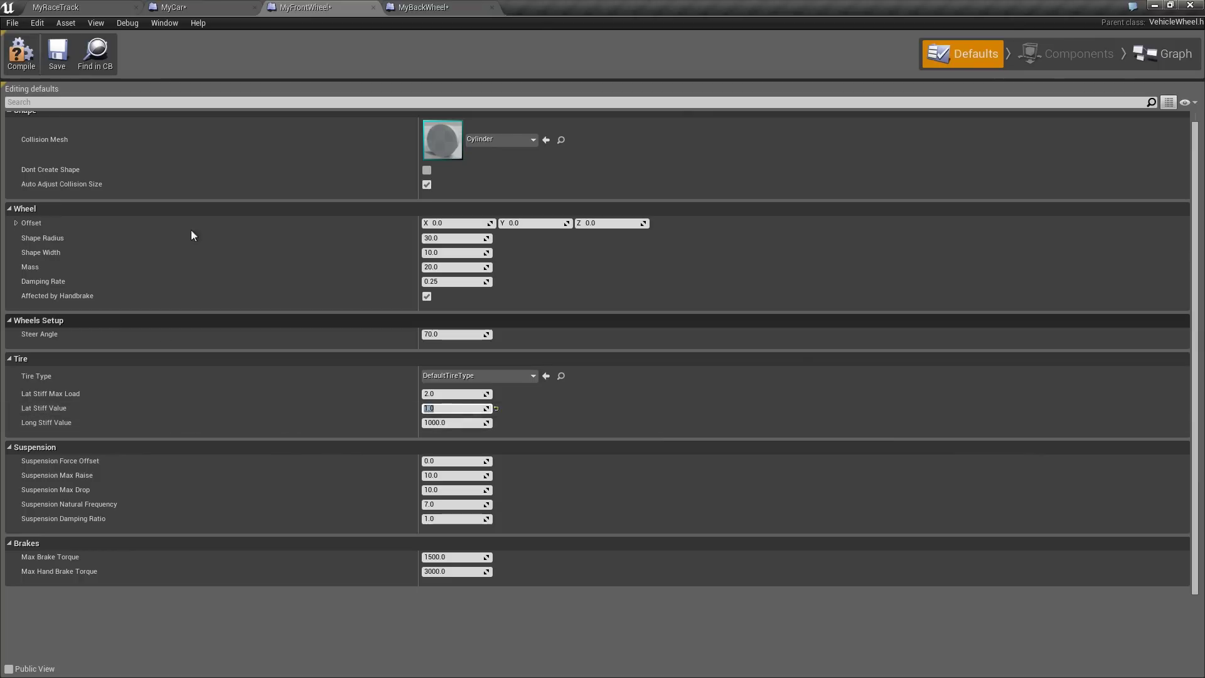
pyautogui.click(424, 7)
pyautogui.click(445, 419)
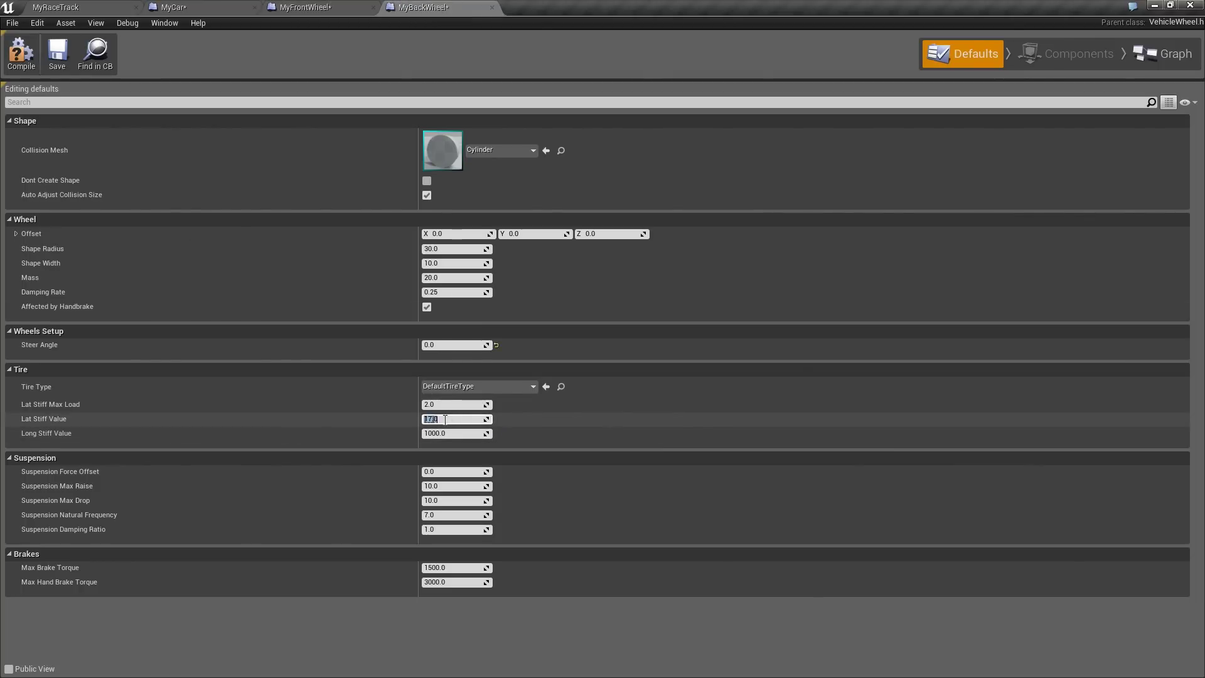
# Play MyRaceTrack and weave the softer-front car left and right, then release control with Shift+F1.
pyautogui.click(104, 12)
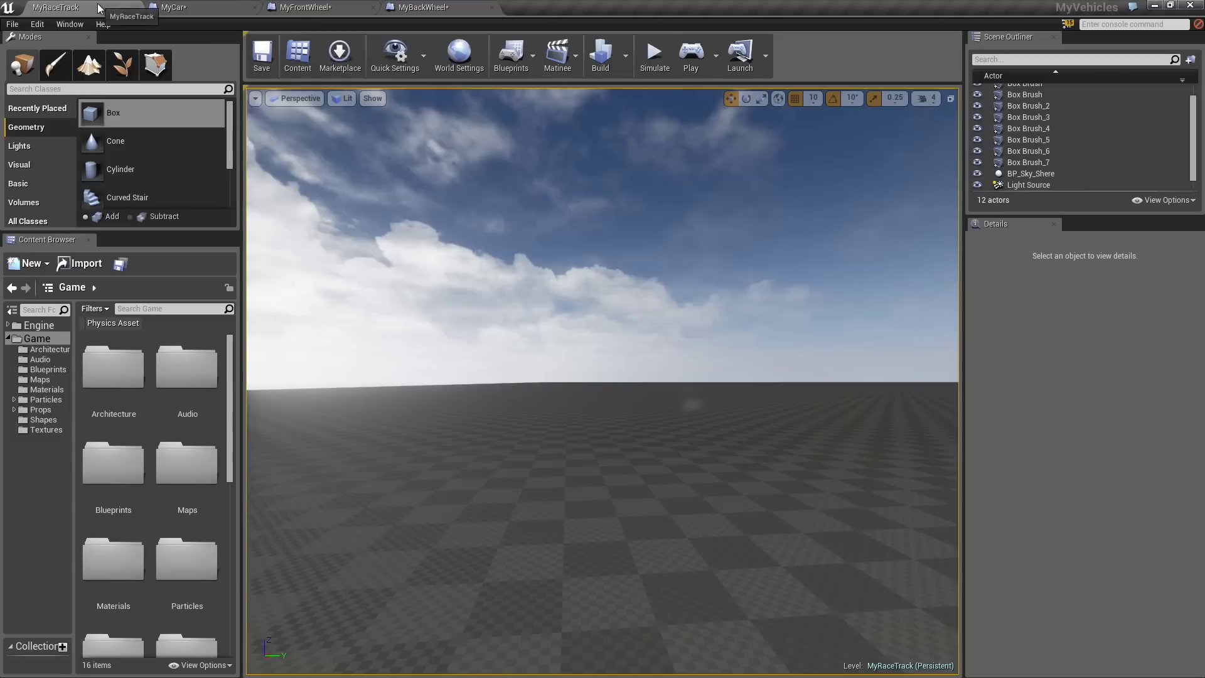
pyautogui.click(694, 63)
pyautogui.click(717, 167)
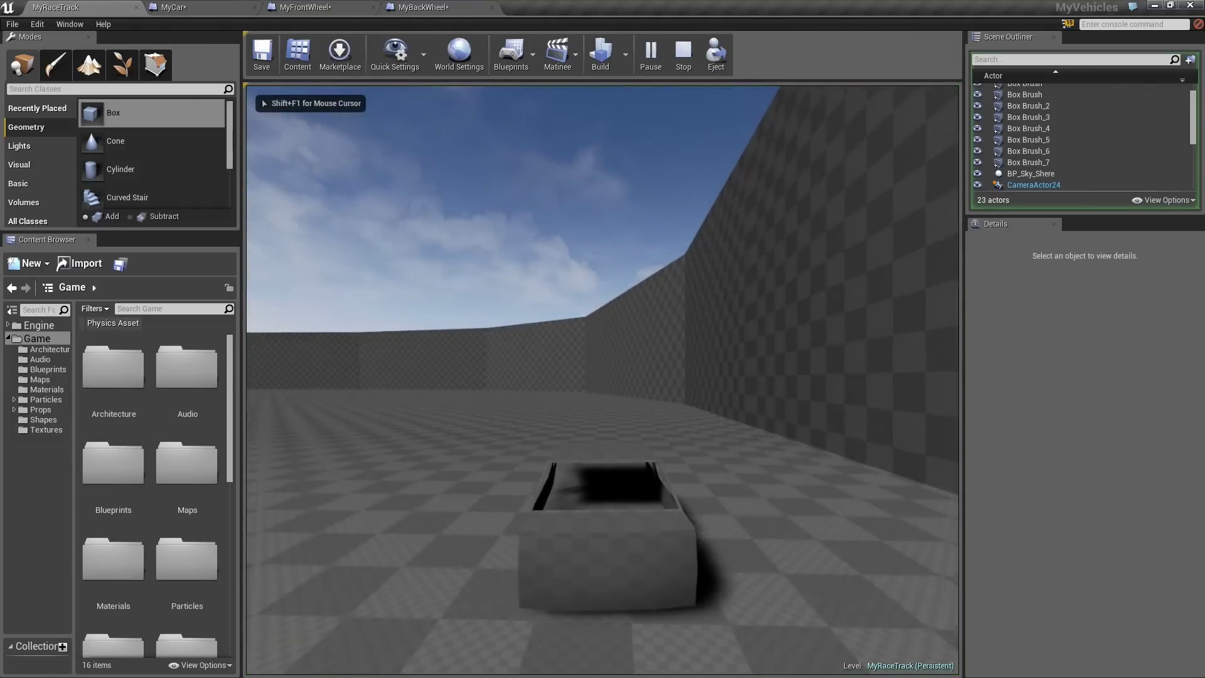
pyautogui.press('a')
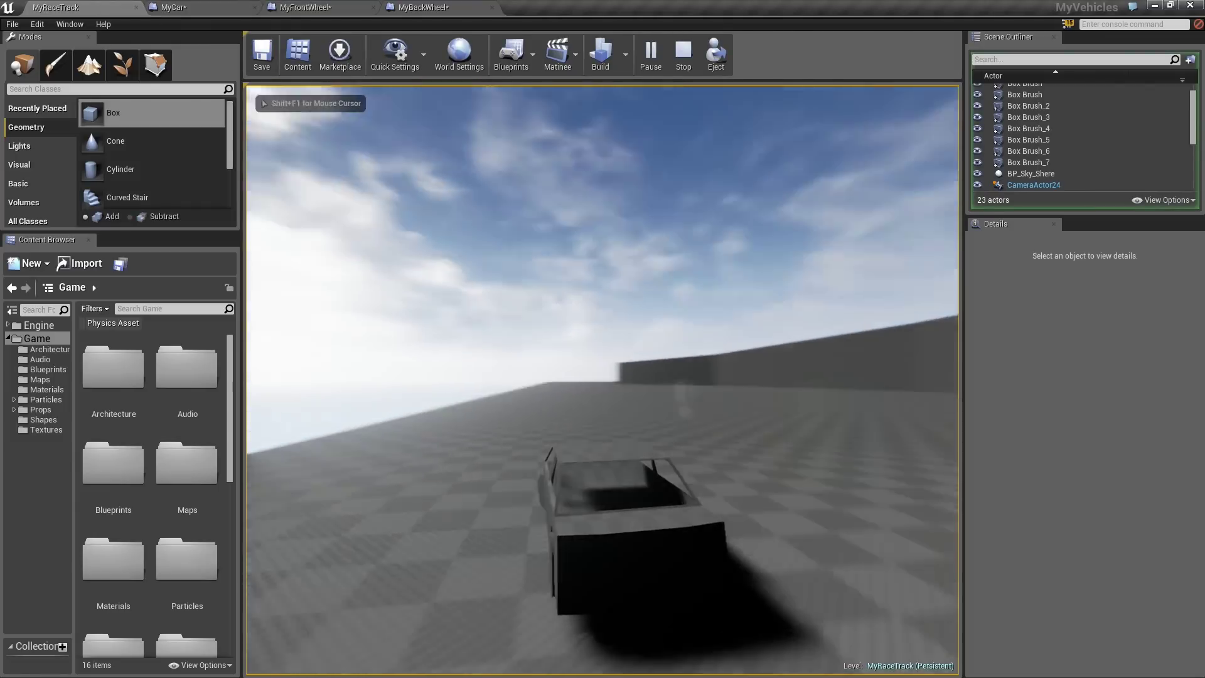
pyautogui.press('d')
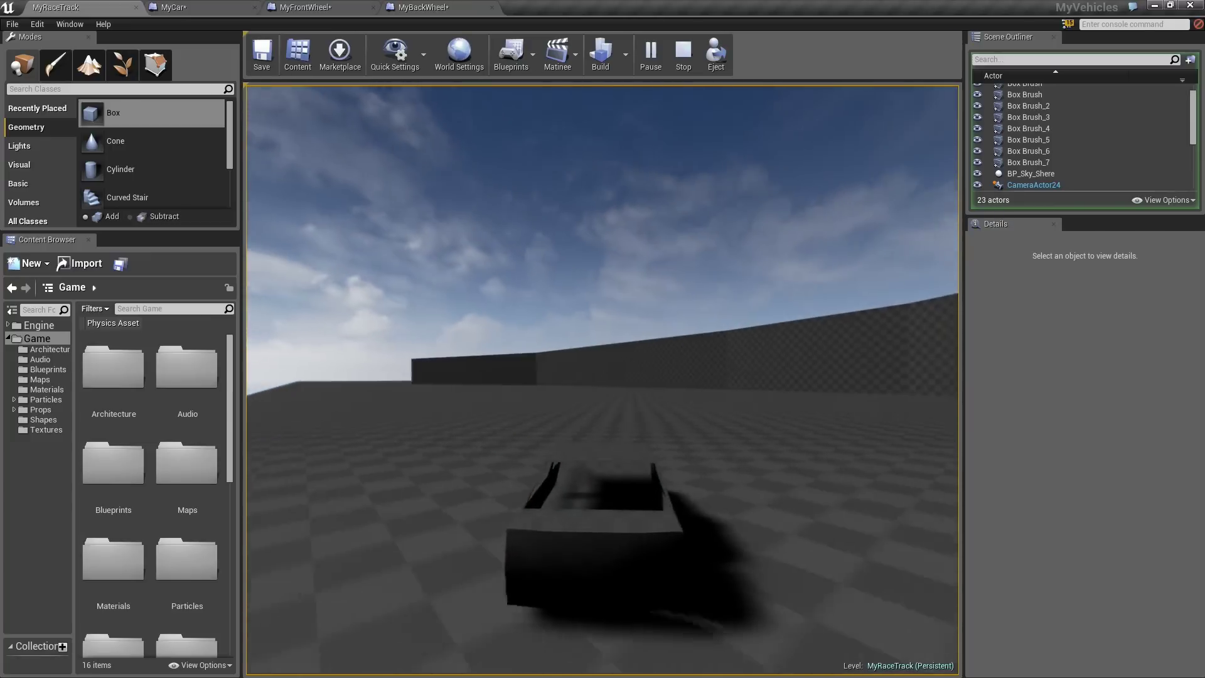
pyautogui.press('a')
pyautogui.press('a')
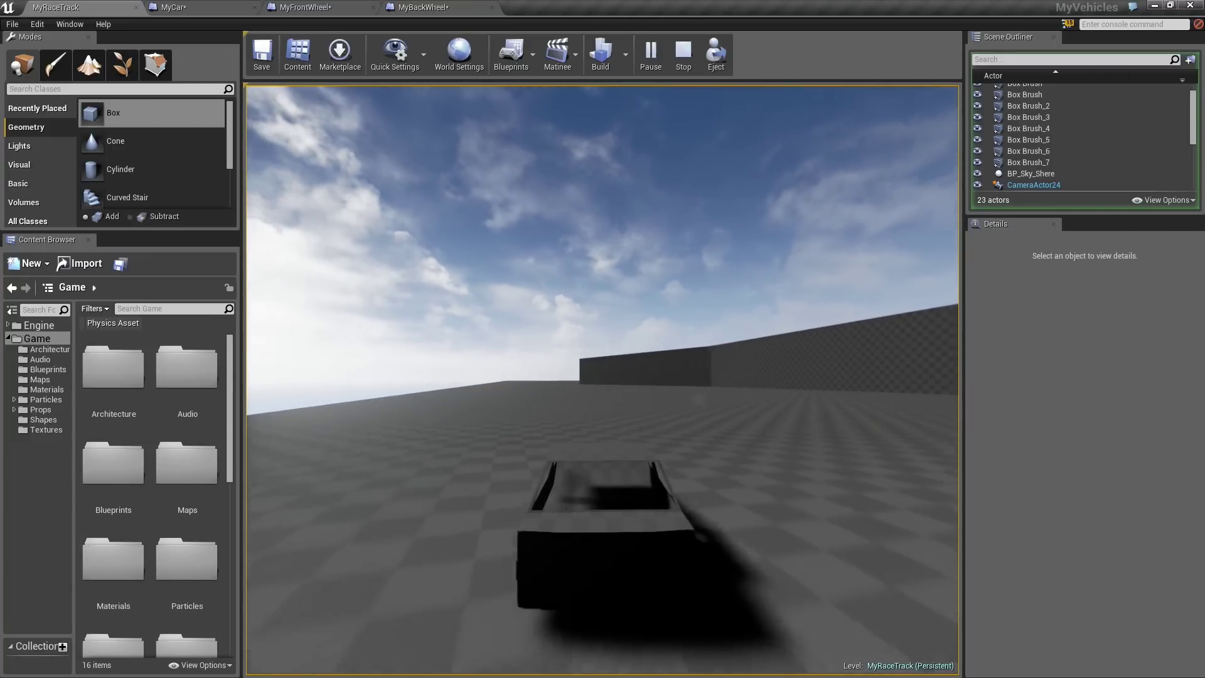
pyautogui.press('d')
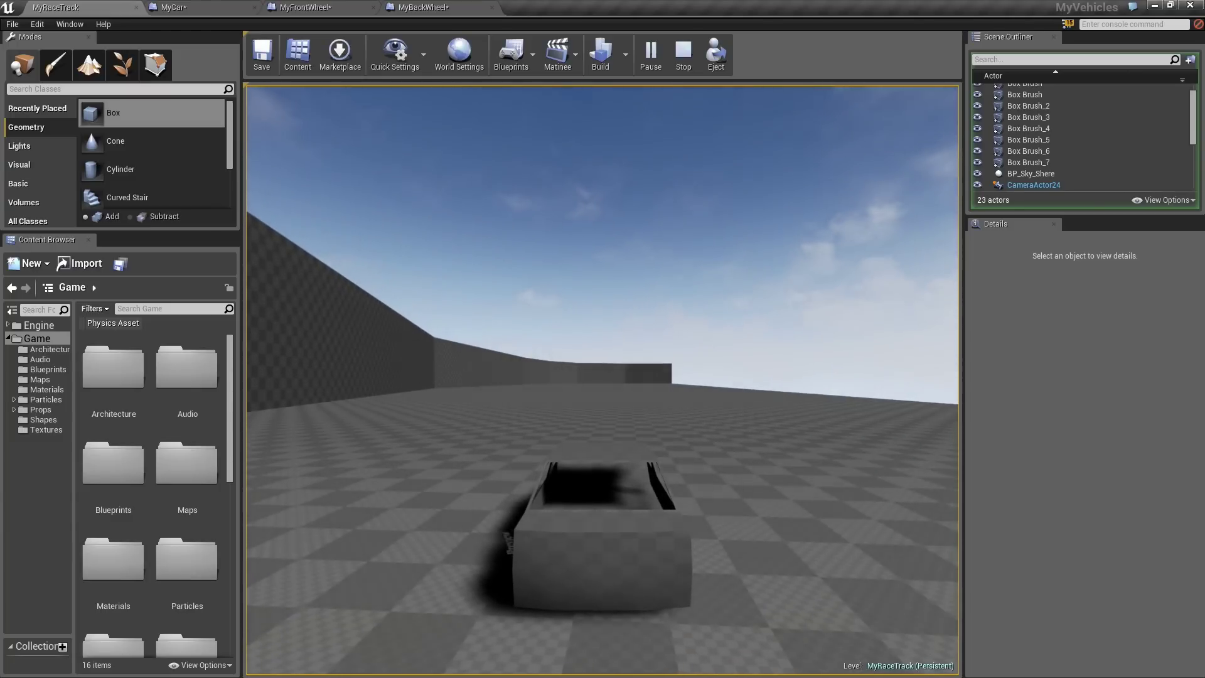
pyautogui.hotkey('shift', 'F1')
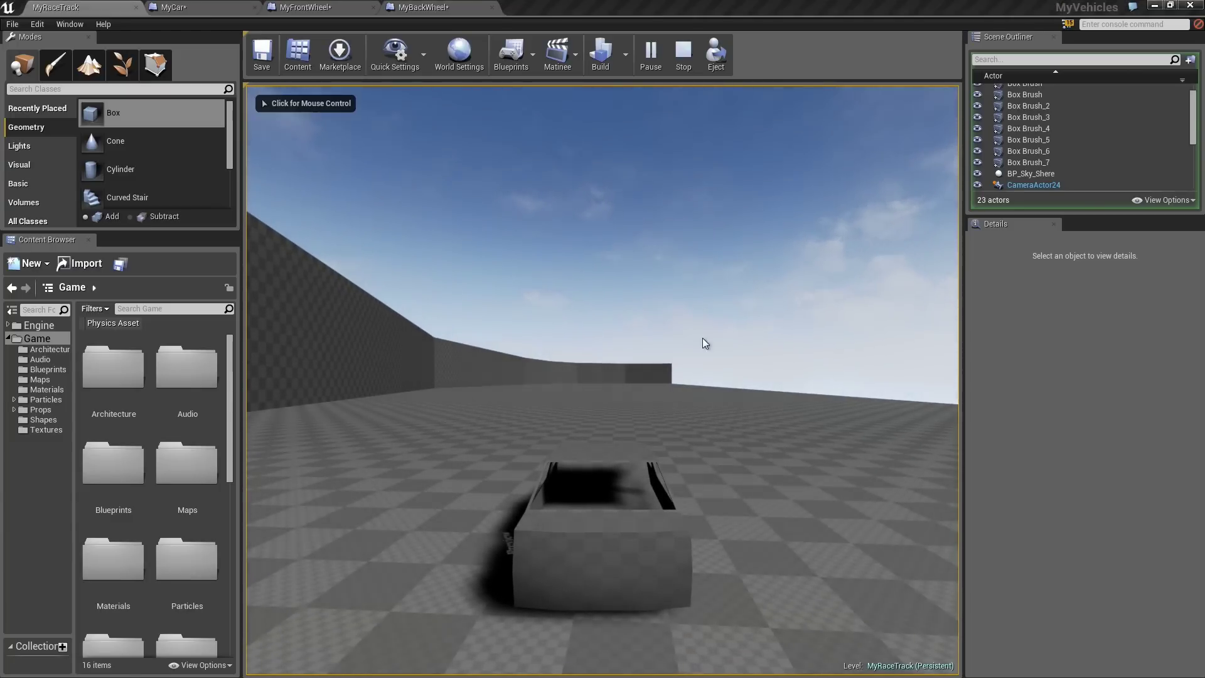
pyautogui.click(314, 9)
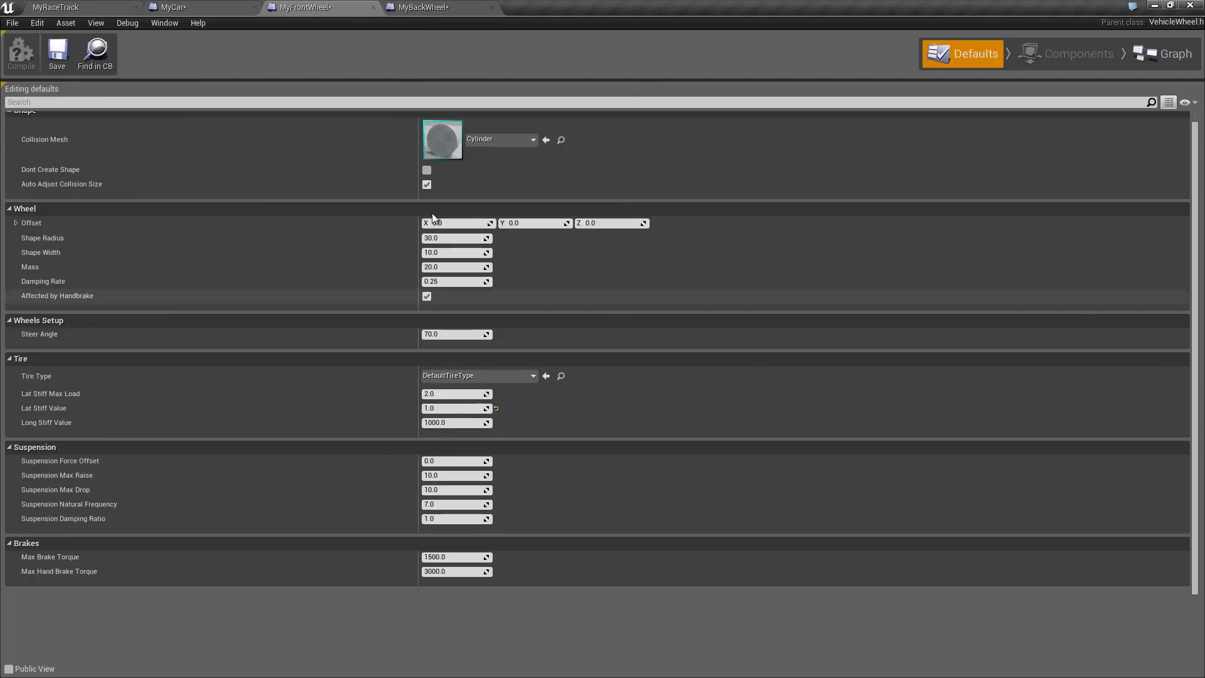
pyautogui.click(439, 13)
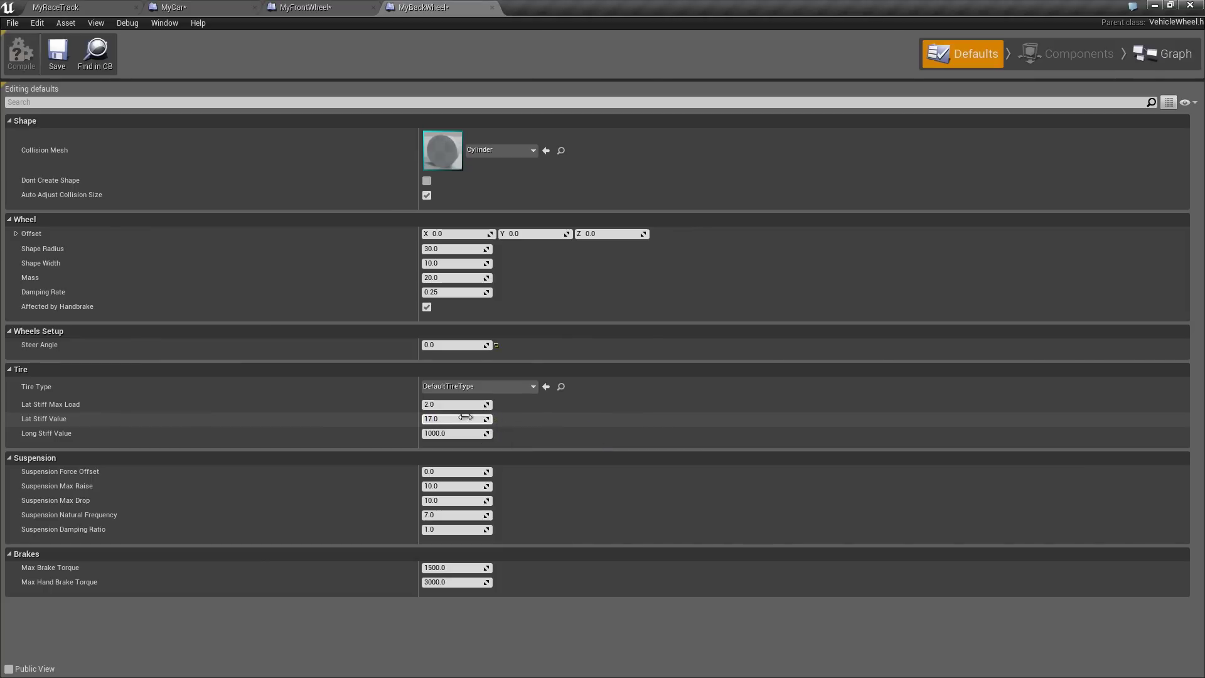
pyautogui.click(307, 8)
# Resume the running game and drive forward, turning left and then right.
pyautogui.click(124, 7)
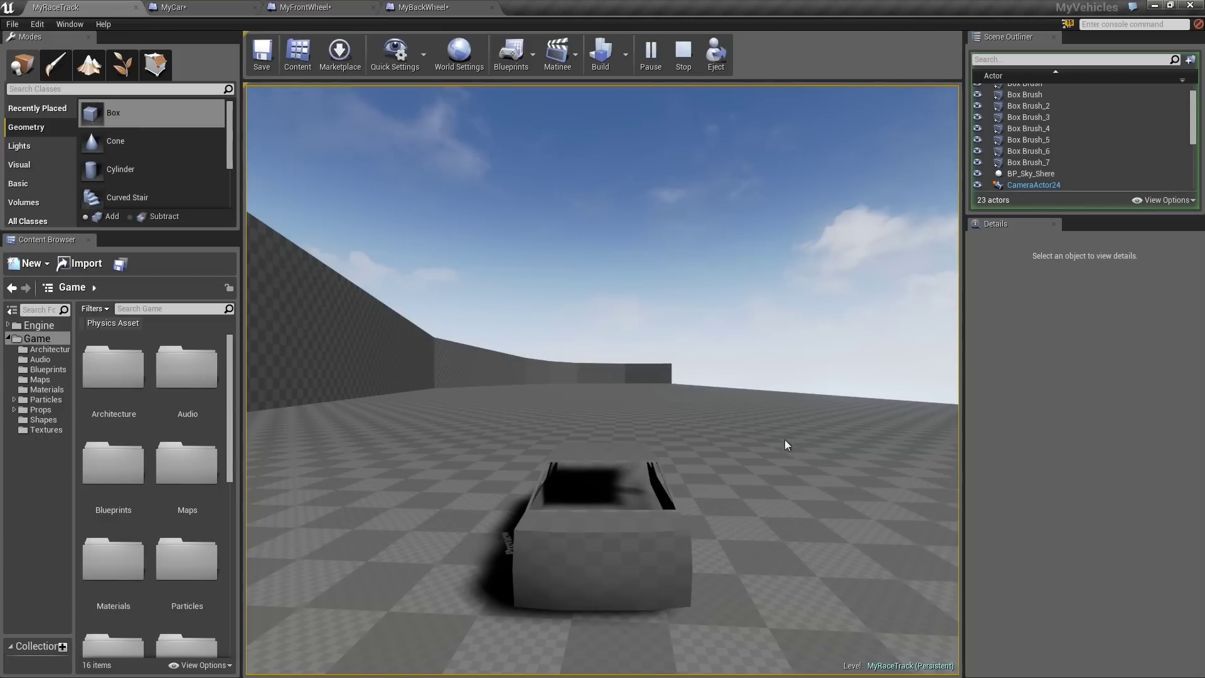
pyautogui.click(785, 443)
pyautogui.press('w')
pyautogui.press('a')
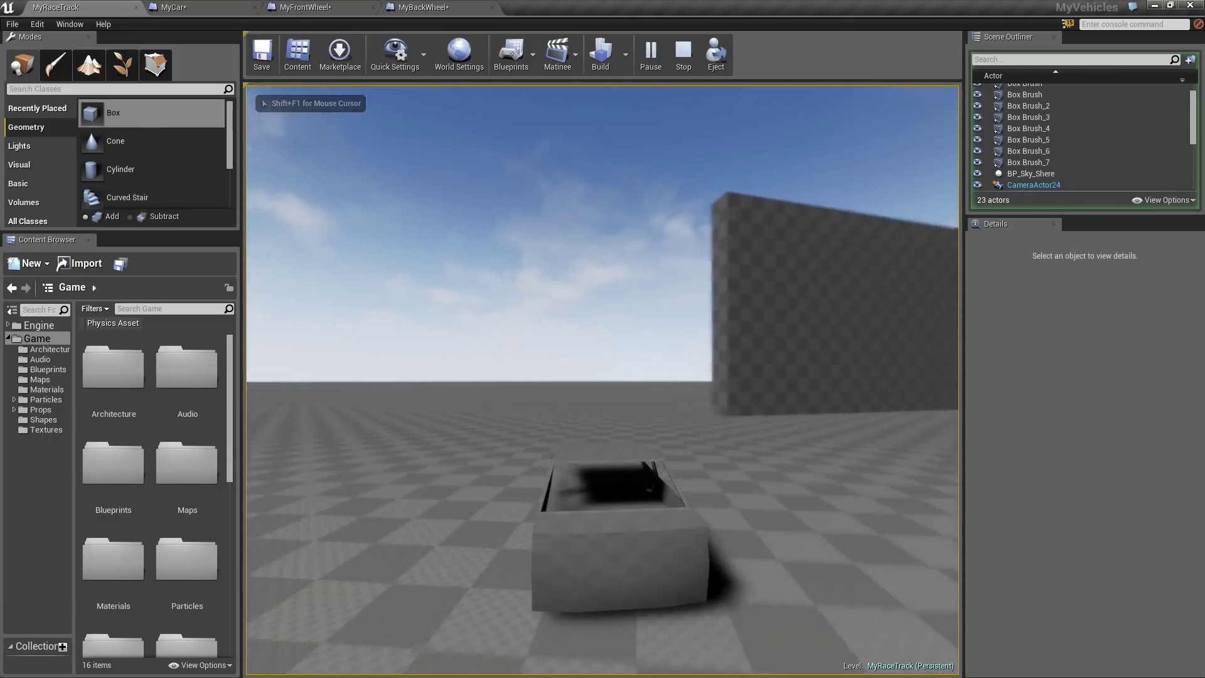
pyautogui.press('w')
pyautogui.press('a')
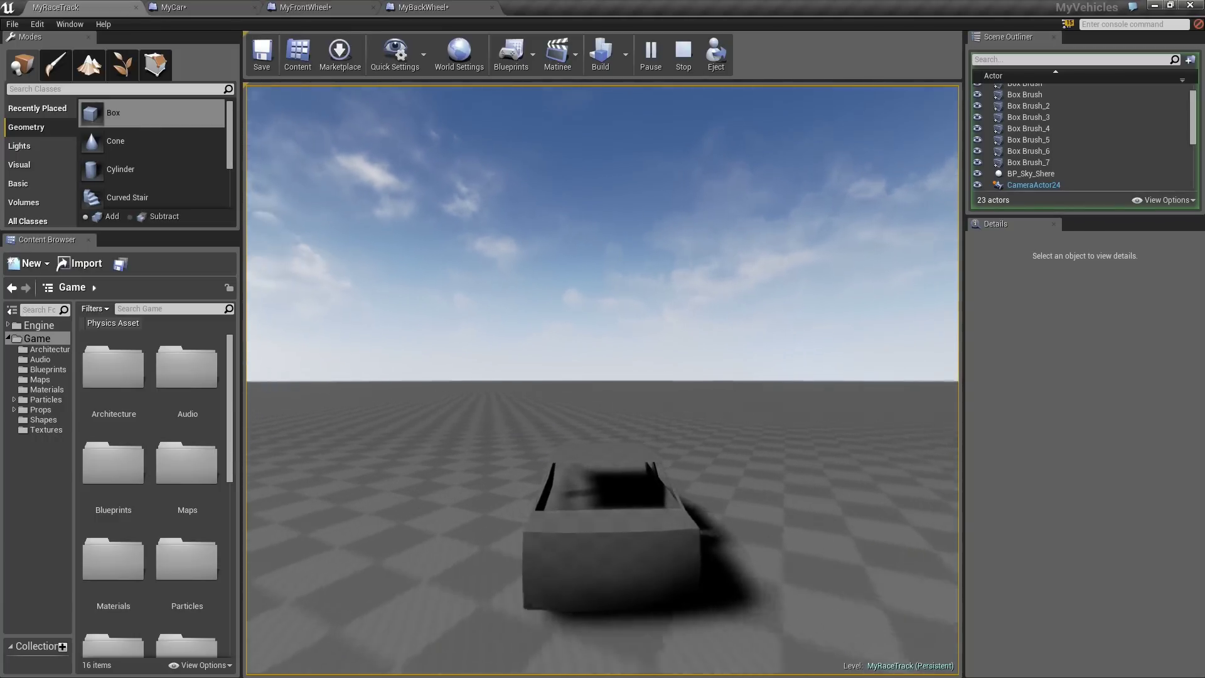
pyautogui.press('w')
pyautogui.press('d')
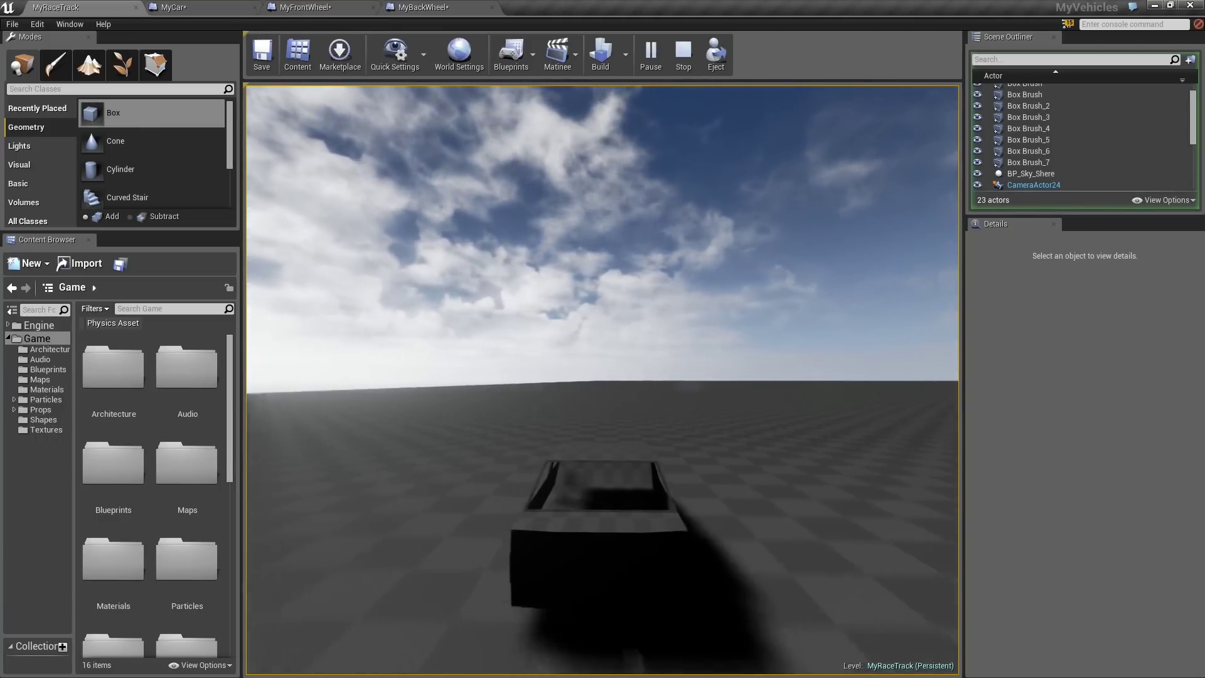
pyautogui.press('w')
pyautogui.press('d')
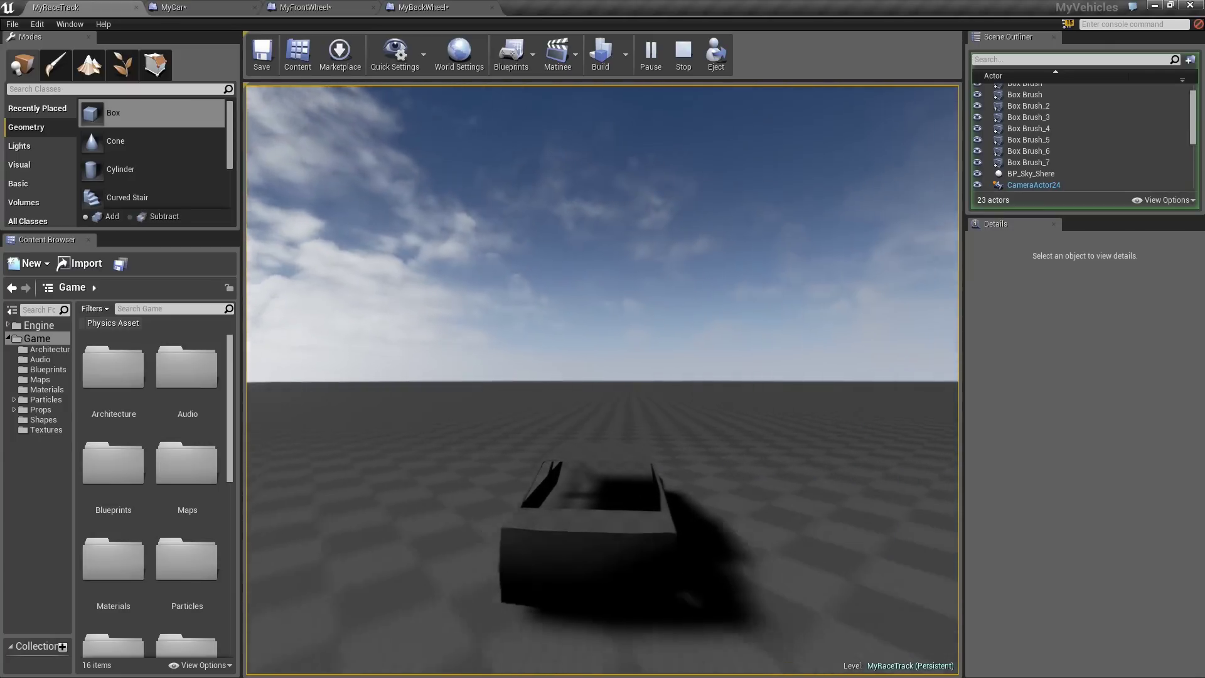
# Keep weaving left and right across the open floor, then release control with Shift+F1.
pyautogui.press('a')
pyautogui.press('w')
pyautogui.press('d')
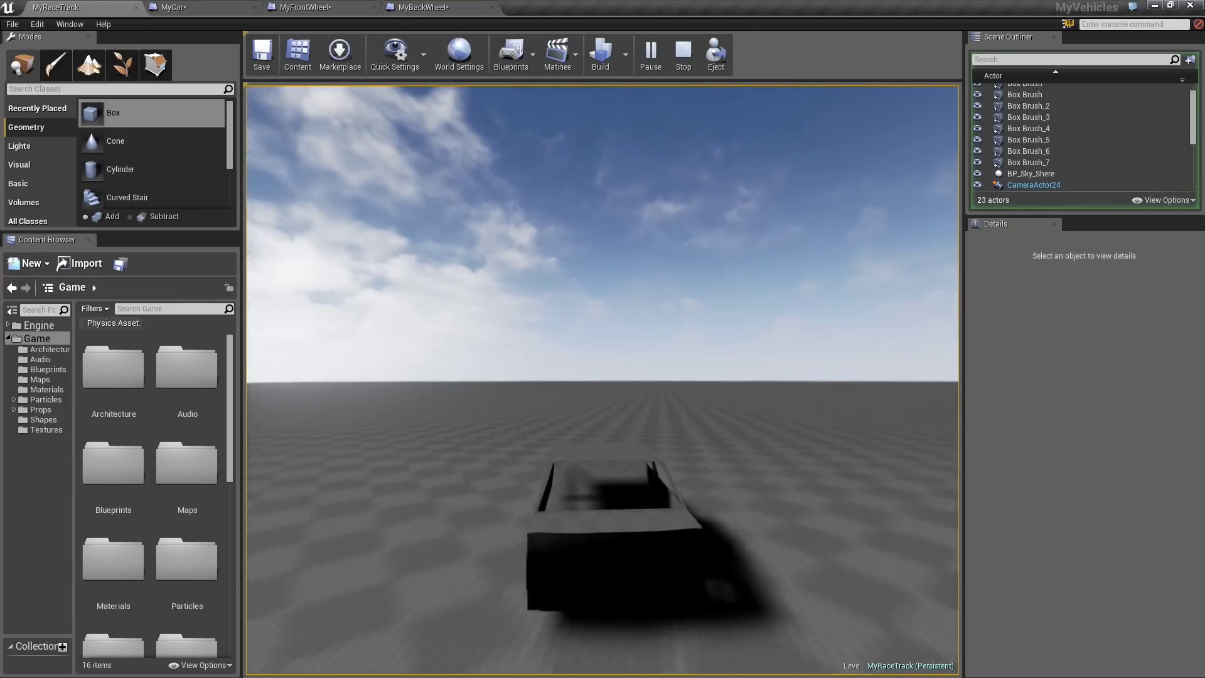
pyautogui.press('w')
pyautogui.press('d')
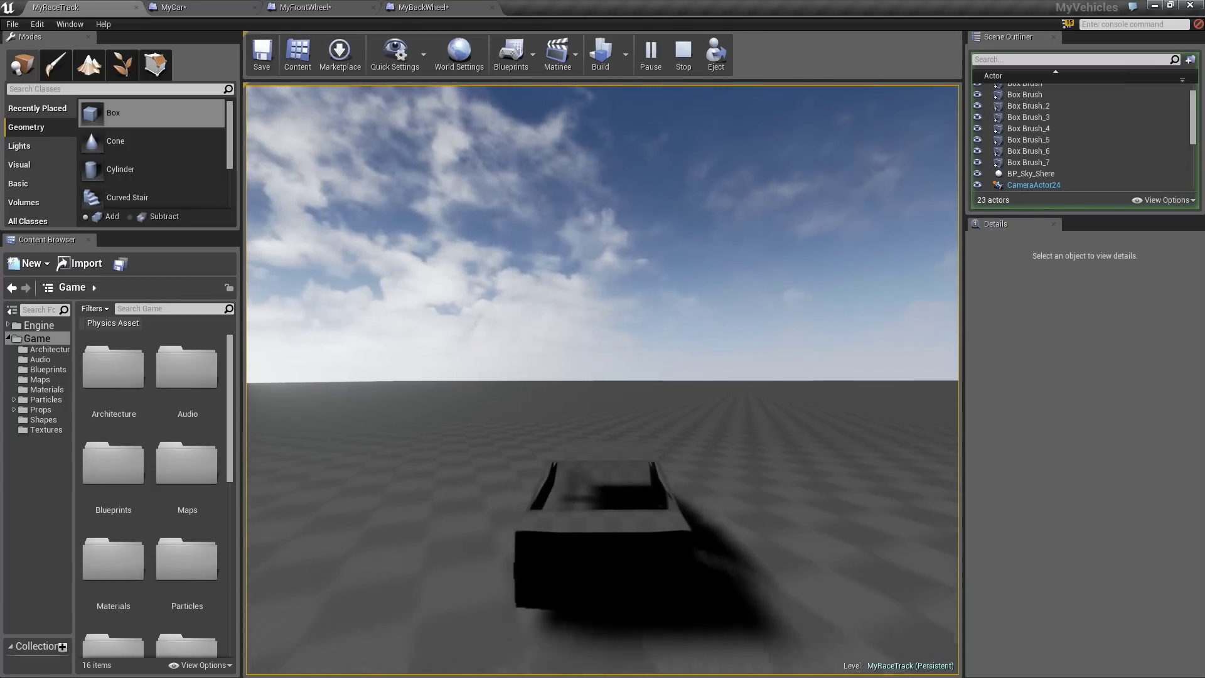
pyautogui.press('w')
pyautogui.press('a')
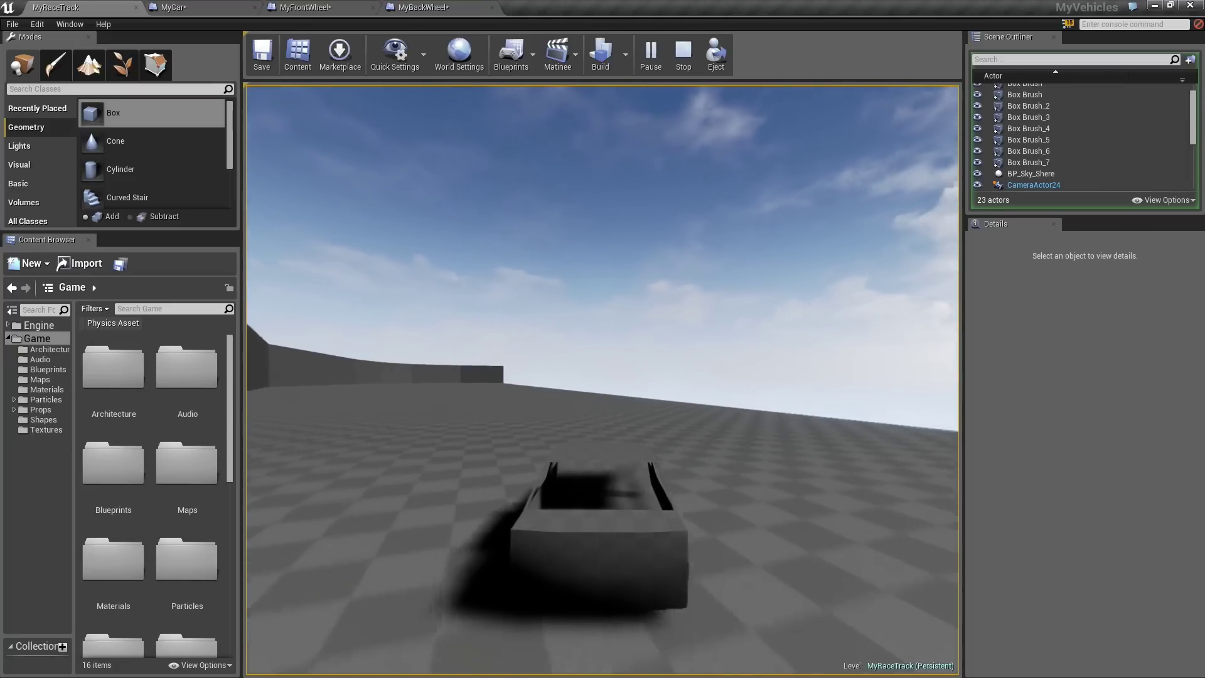
pyautogui.hotkey('shift', 'F1')
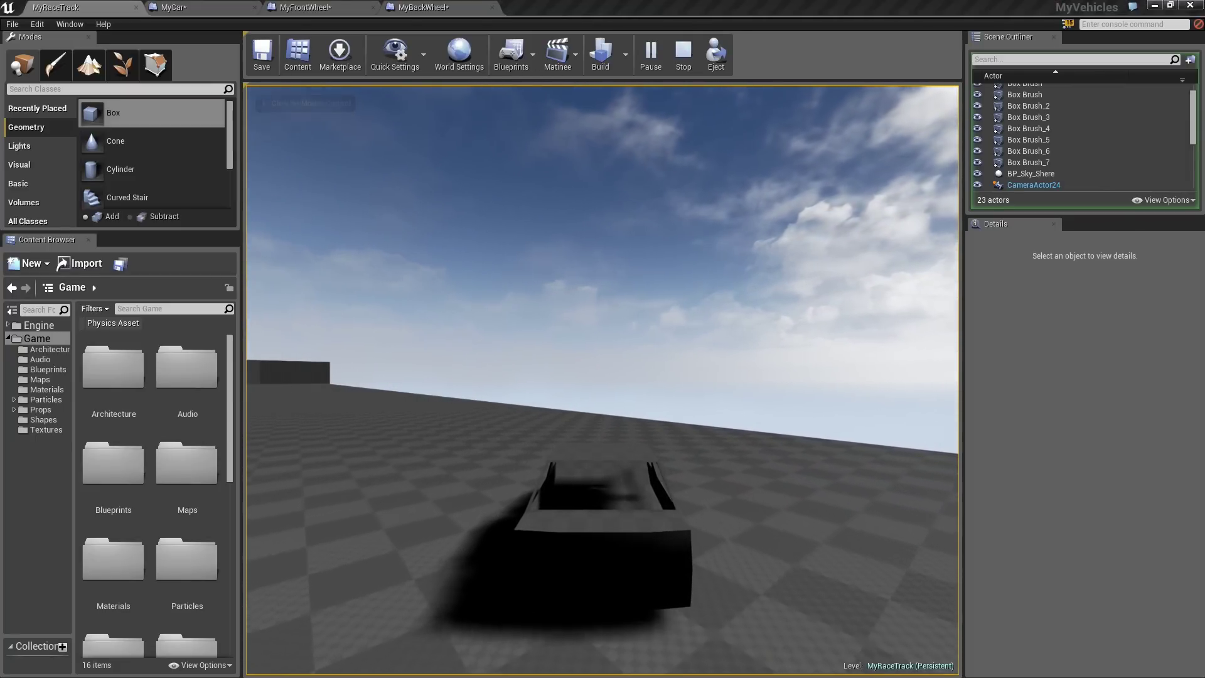
# Edit MyBackWheel's Lat Stiff Value, entering 10.
pyautogui.click(293, 6)
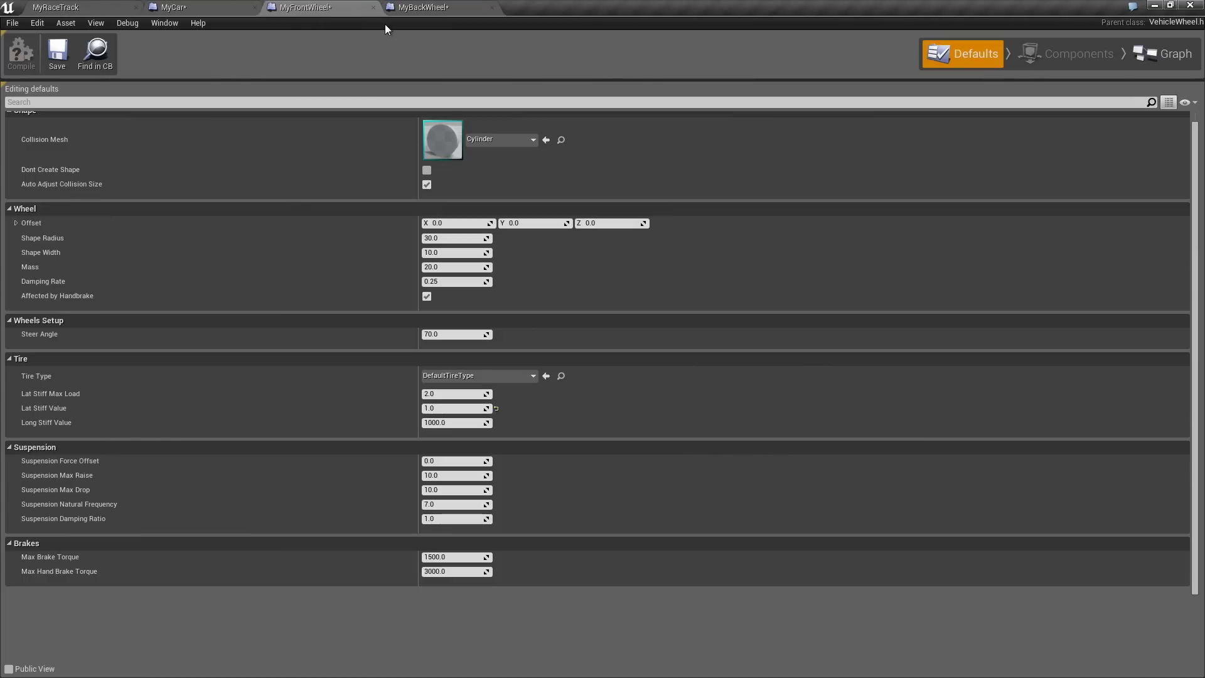
pyautogui.click(427, 7)
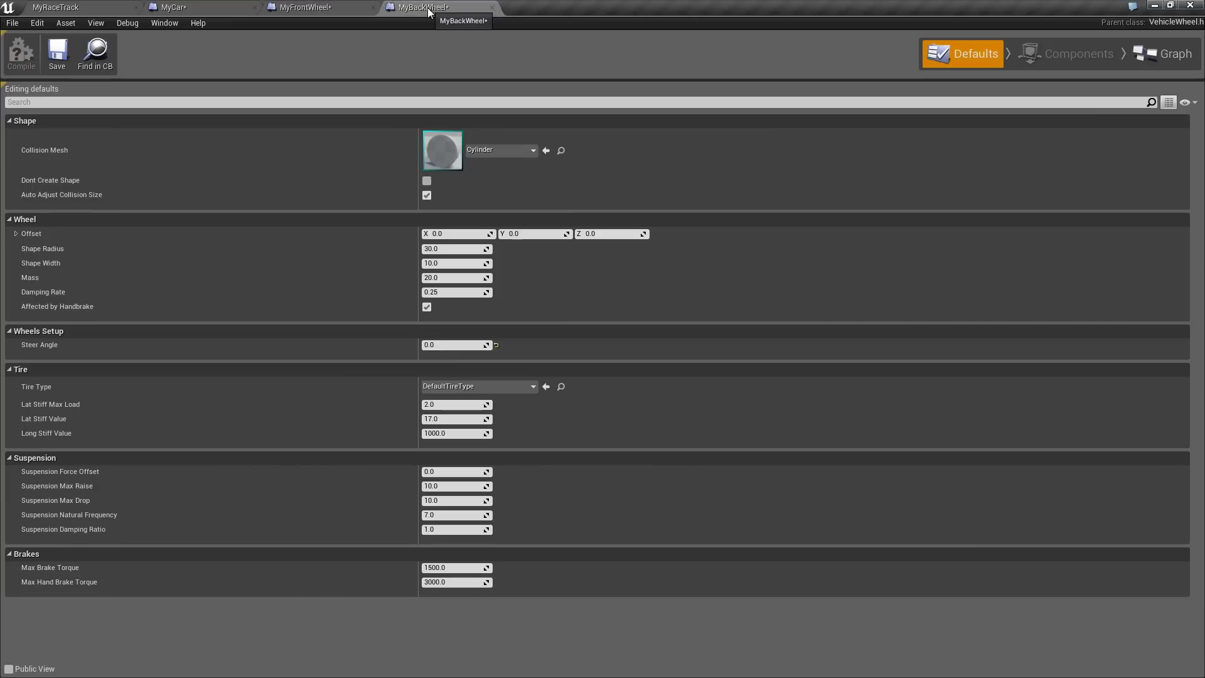
pyautogui.click(457, 420)
pyautogui.write('10')
# Return to the running MyRaceTrack game, drive steering left and right, then release with Shift+F1.
pyautogui.click(71, 8)
pyautogui.click(271, 110)
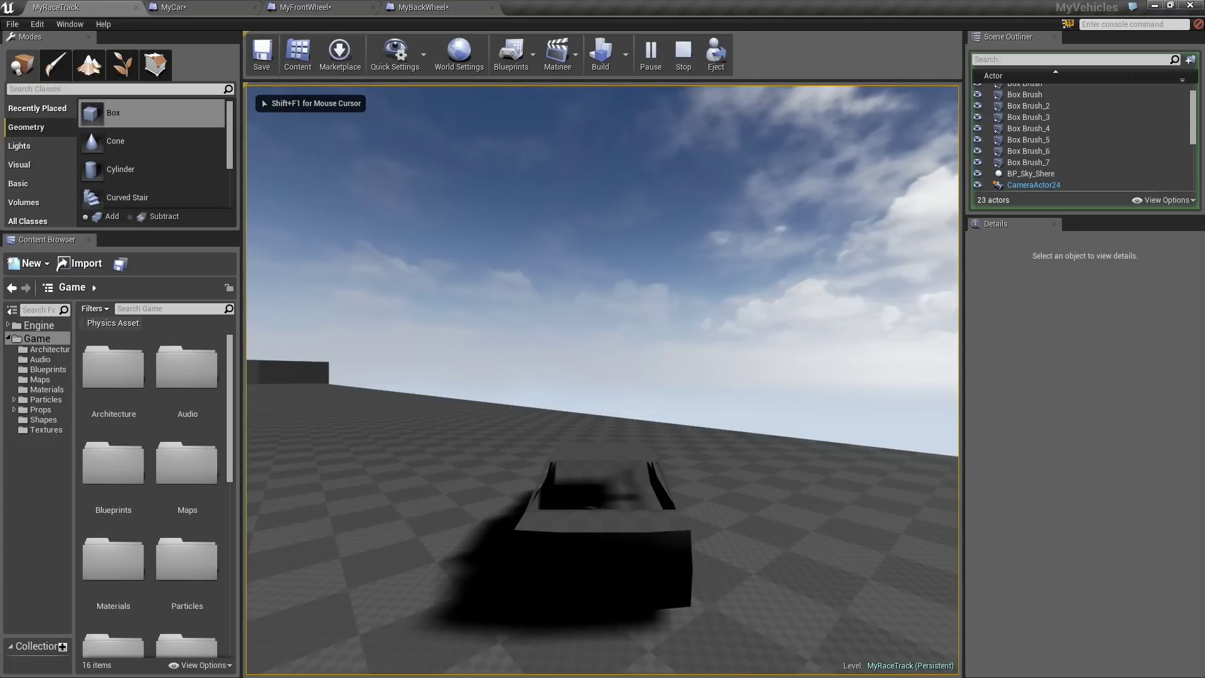
pyautogui.press('w')
pyautogui.press('a')
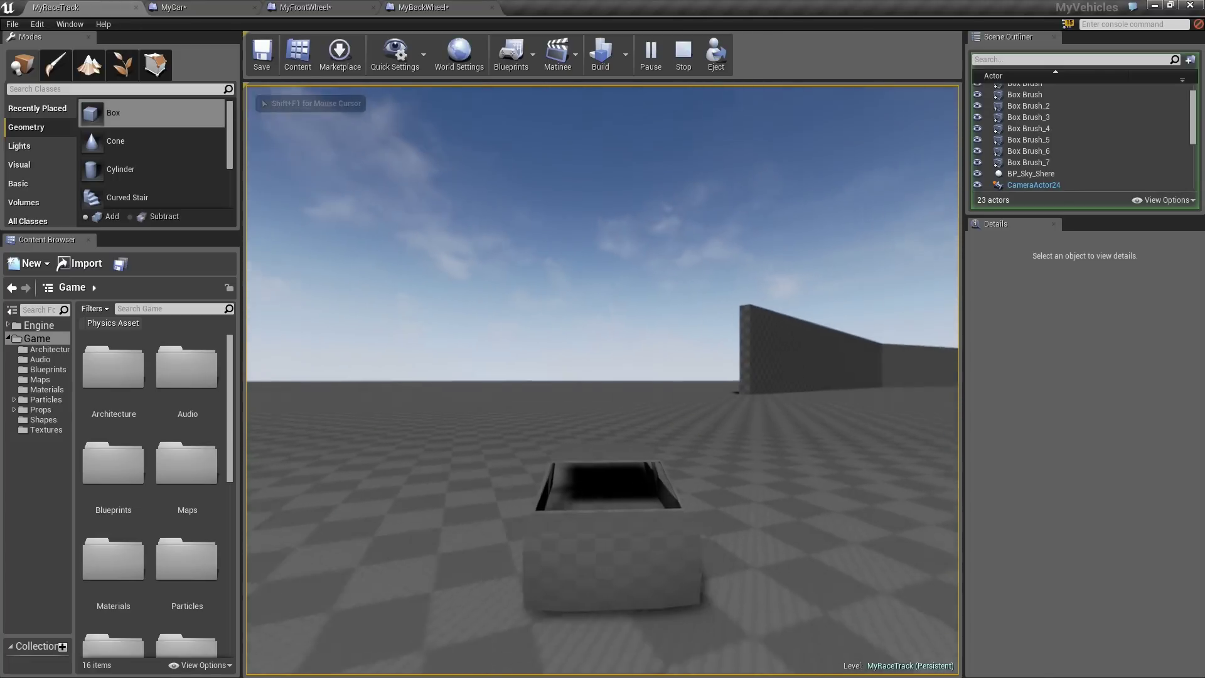
pyautogui.press('d')
pyautogui.press('a')
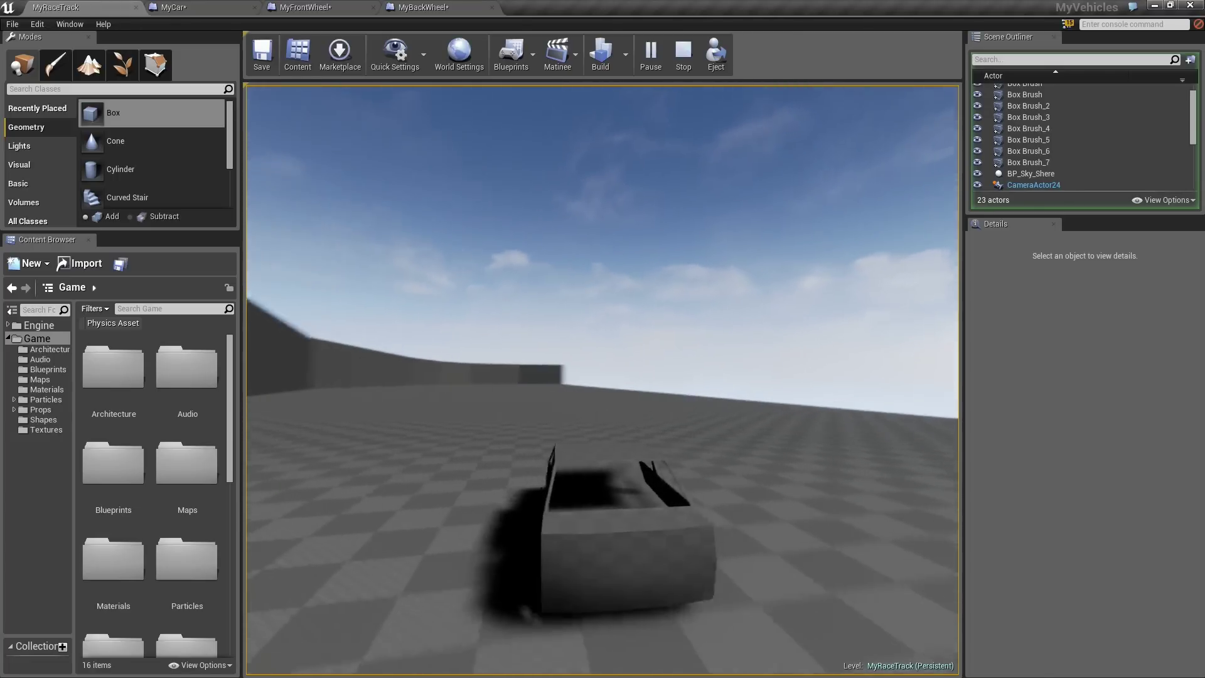
pyautogui.hotkey('shift', 'F1')
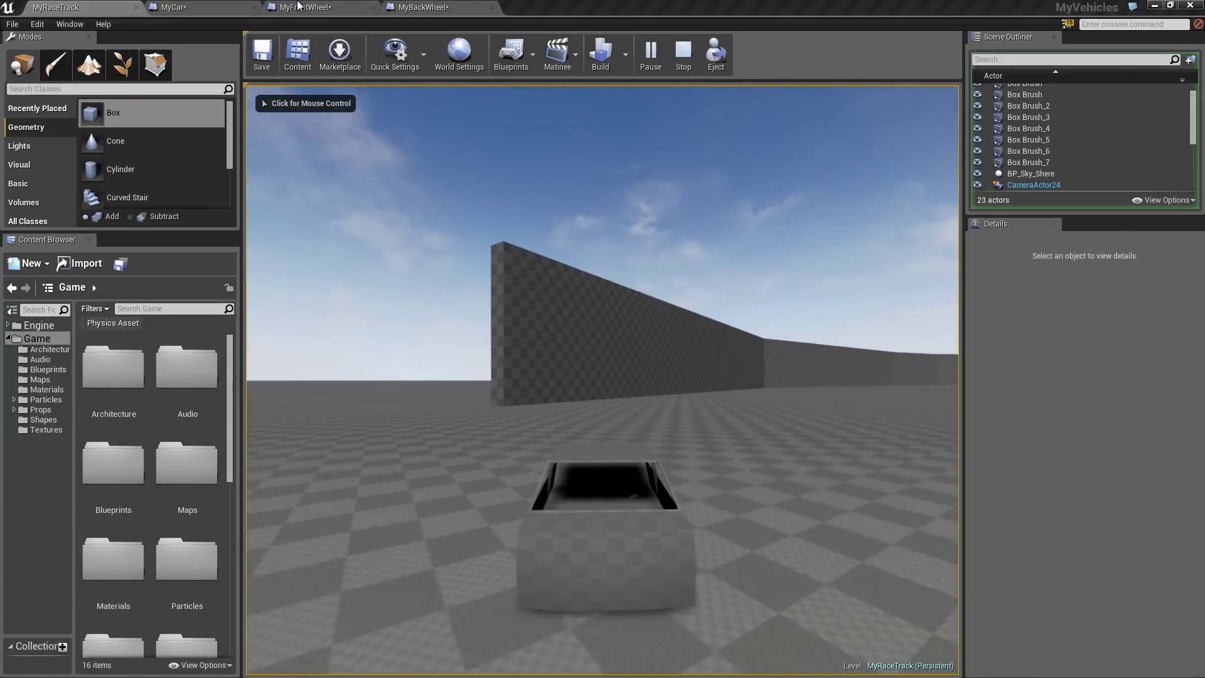
# Filter MyCar's defaults for 'inert' and select the Inertia Tensor Scale Z field (currently 1.0).
pyautogui.click(221, 5)
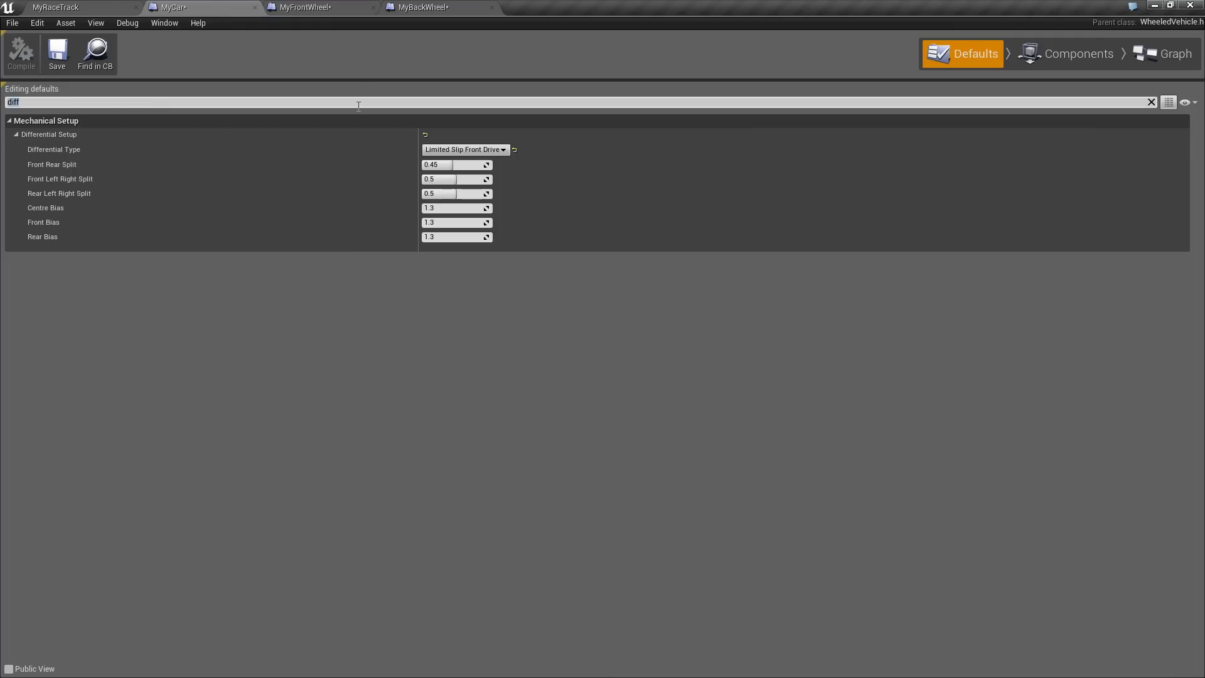
pyautogui.write('inert')
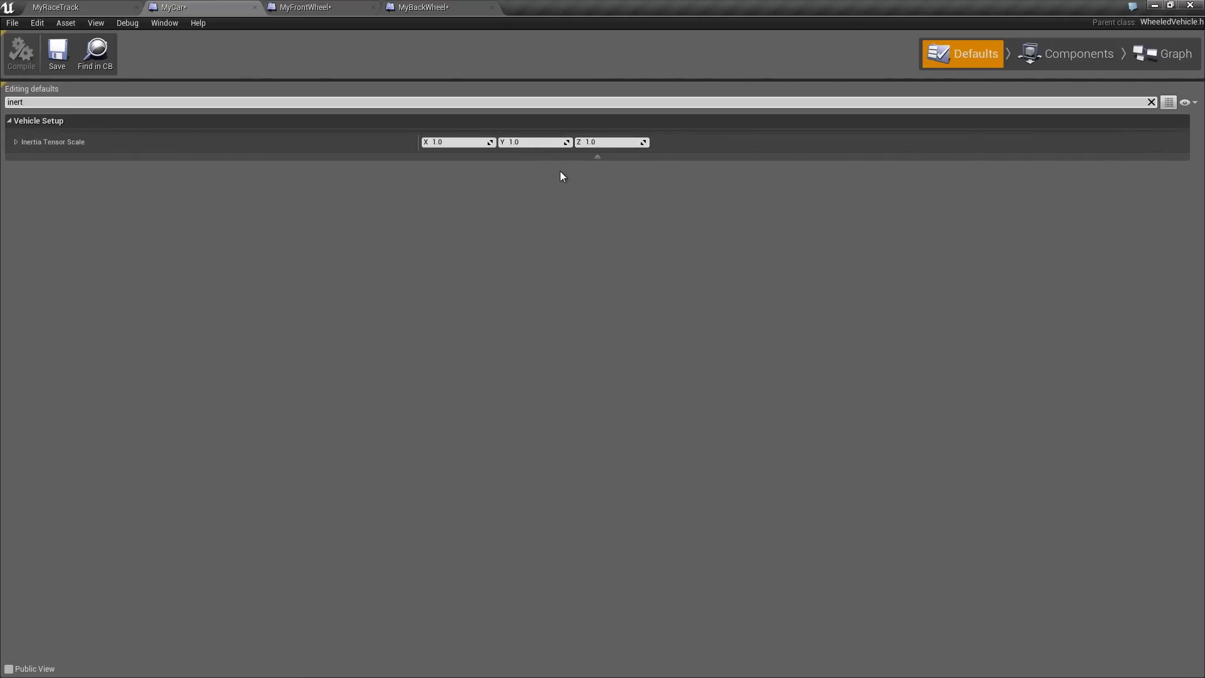
pyautogui.click(606, 144)
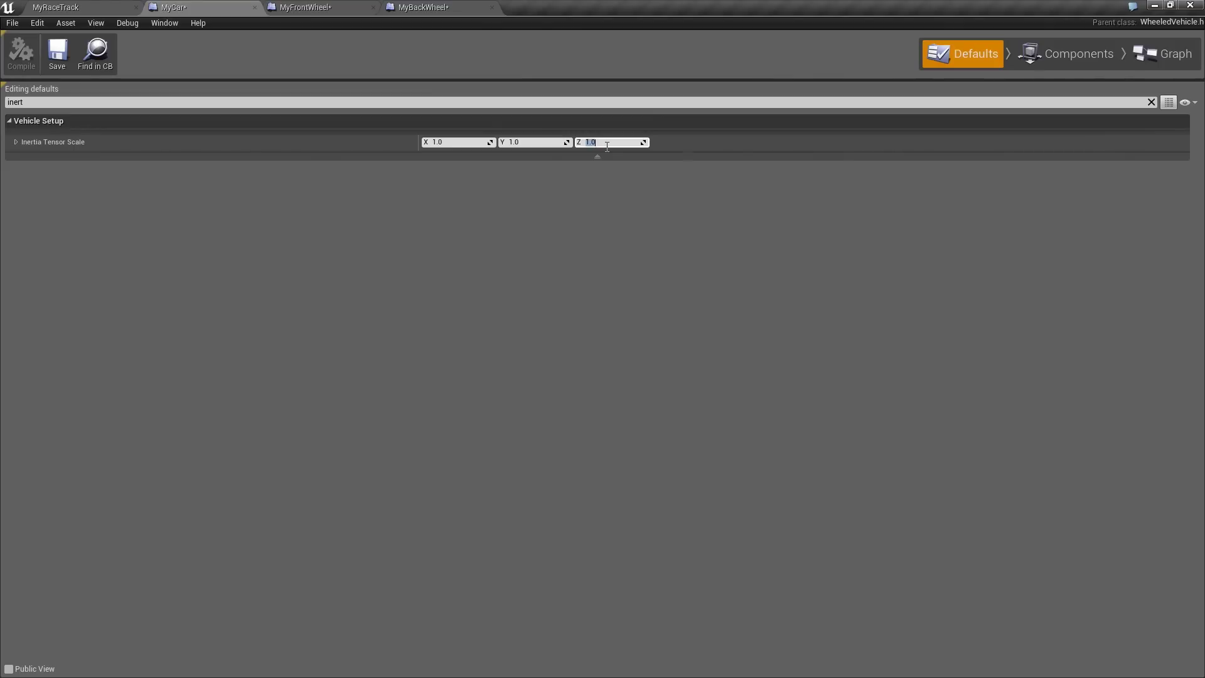
# Drive the car around MyRaceTrack, weaving left and right near the walls.
pyautogui.click(83, 7)
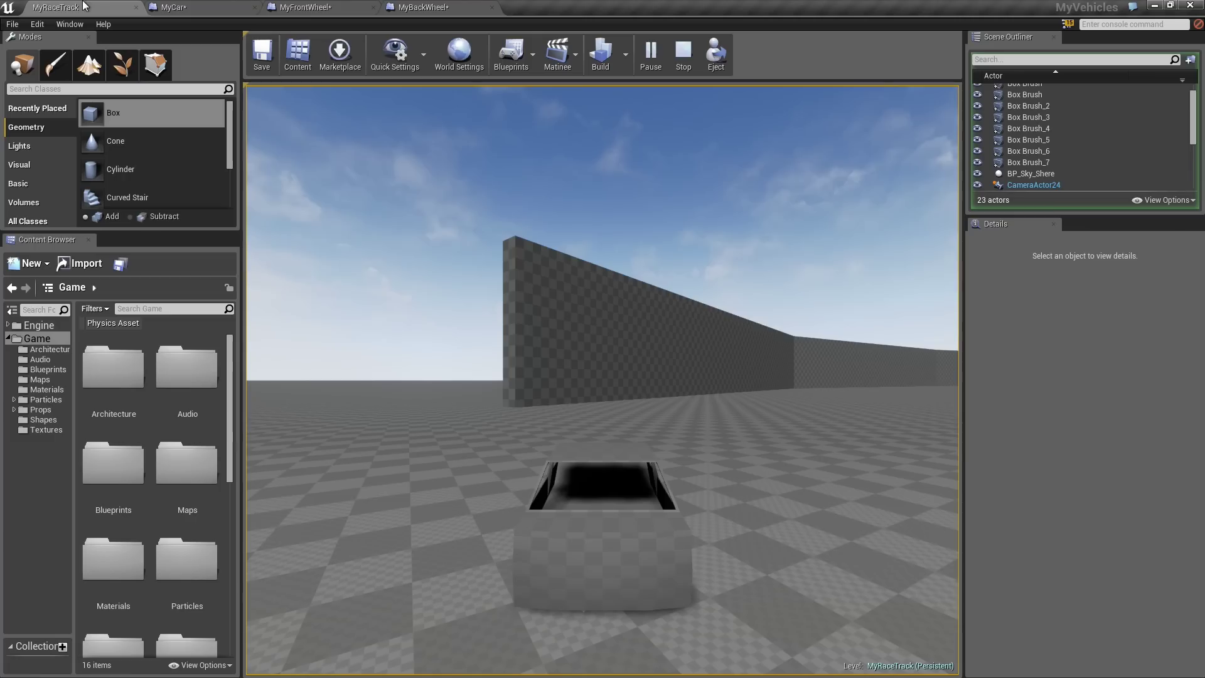
pyautogui.press('w')
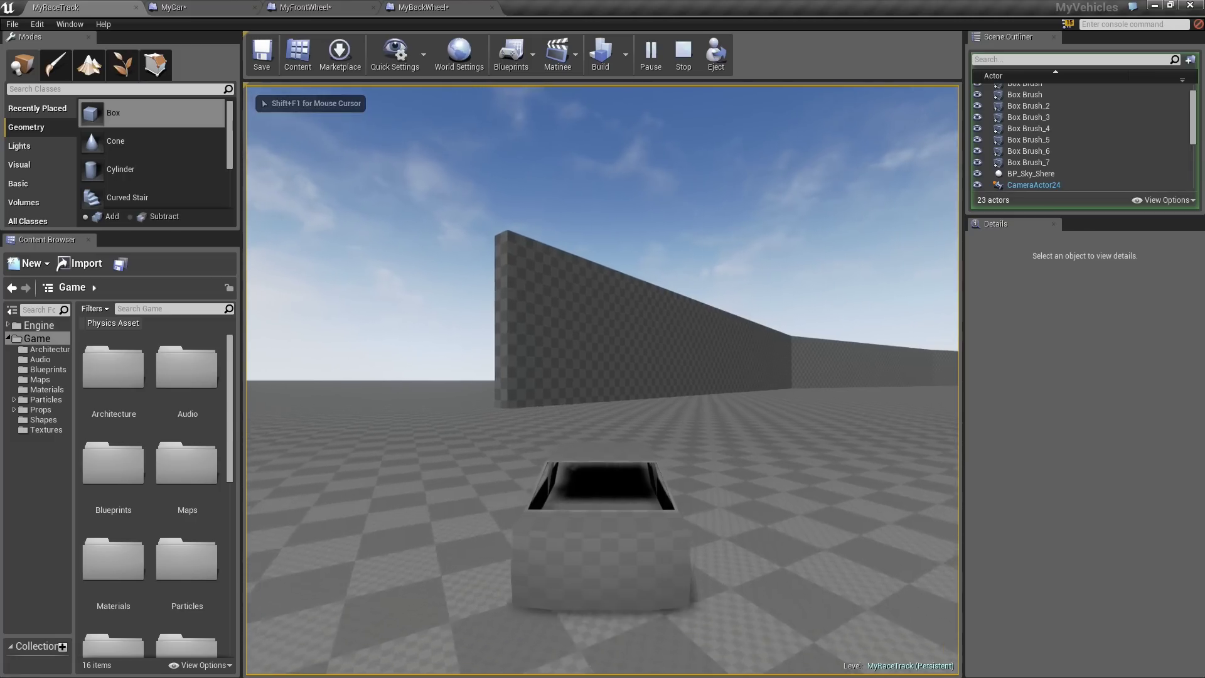
pyautogui.press('d')
pyautogui.press('d')
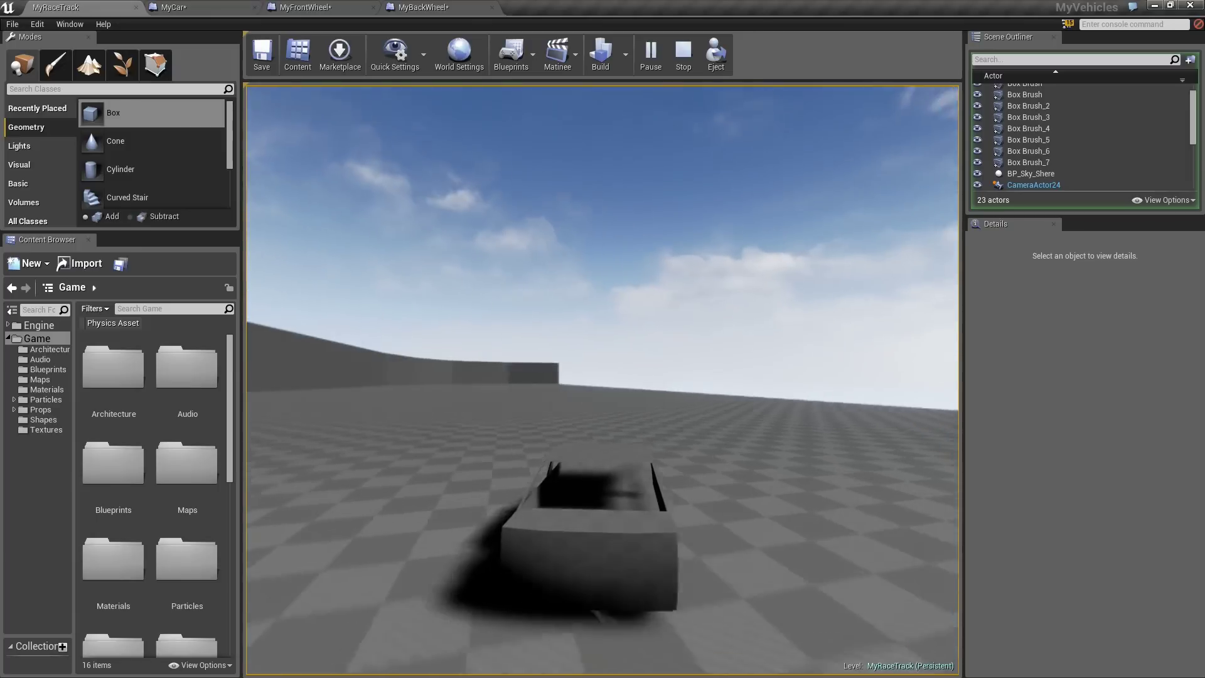
pyautogui.press('a')
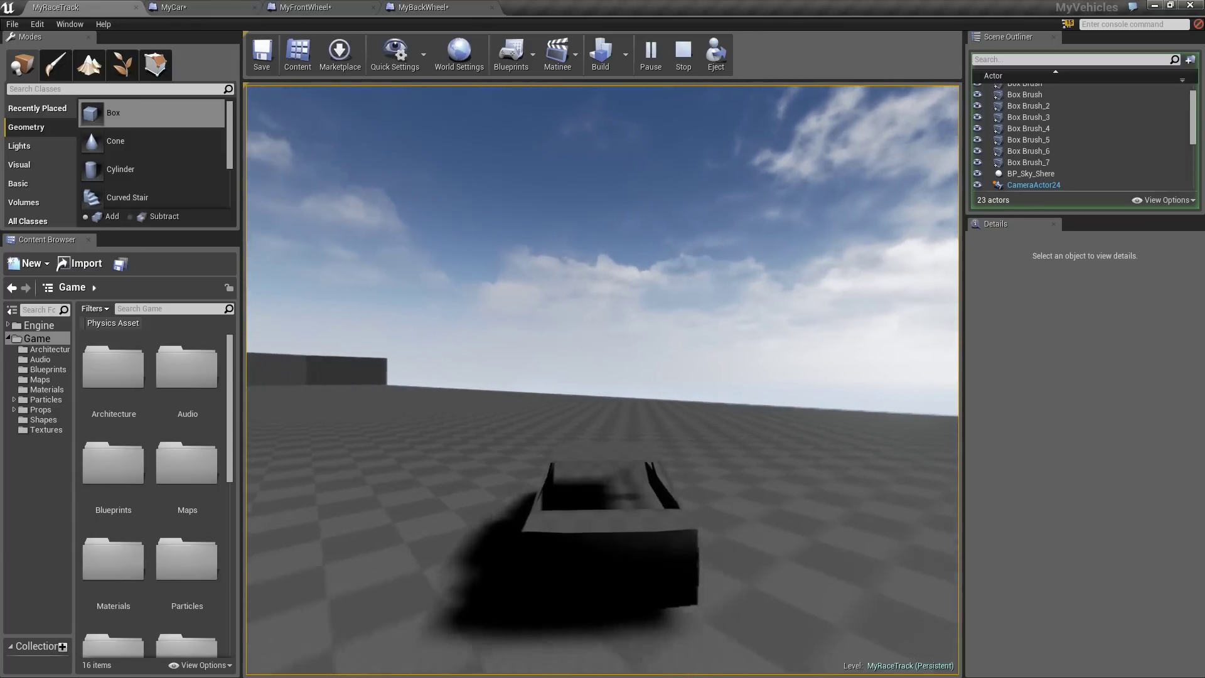
pyautogui.press('a')
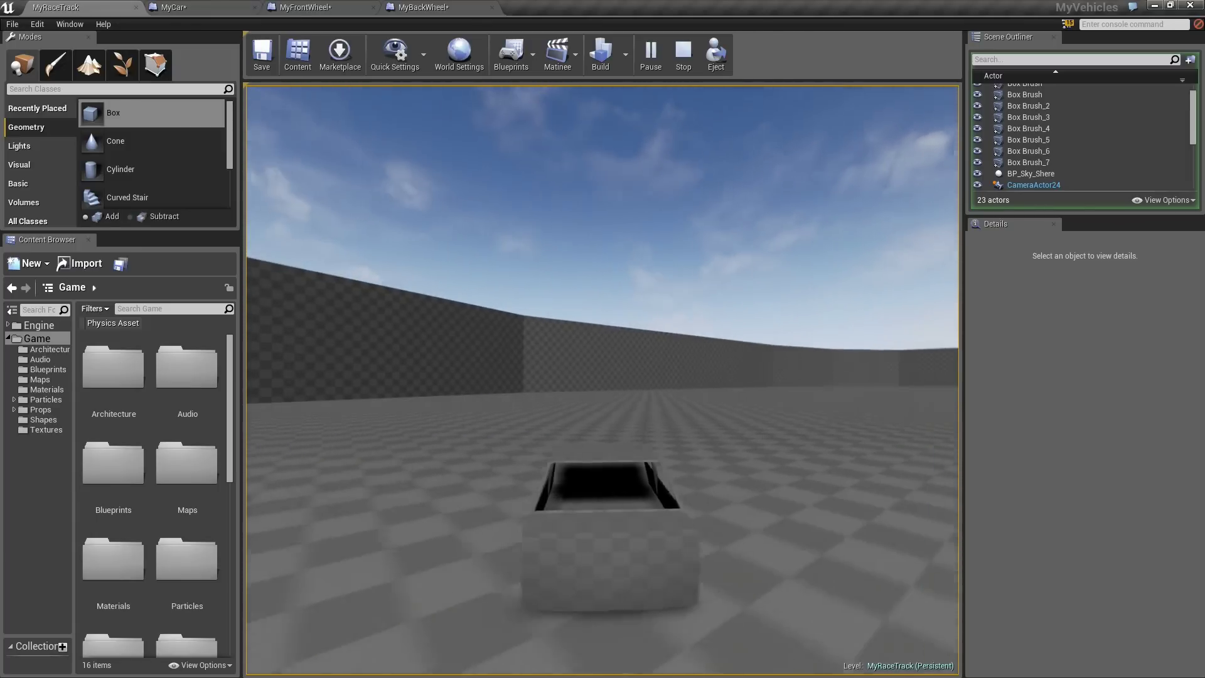
pyautogui.press('a')
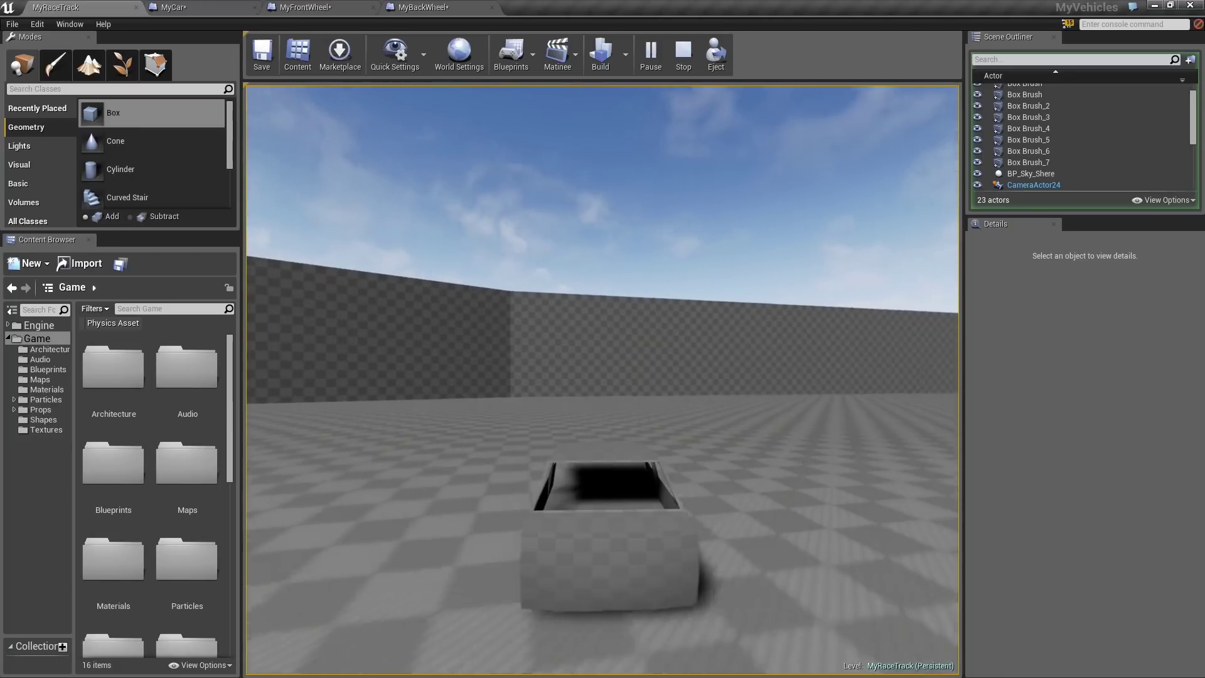
pyautogui.press('a')
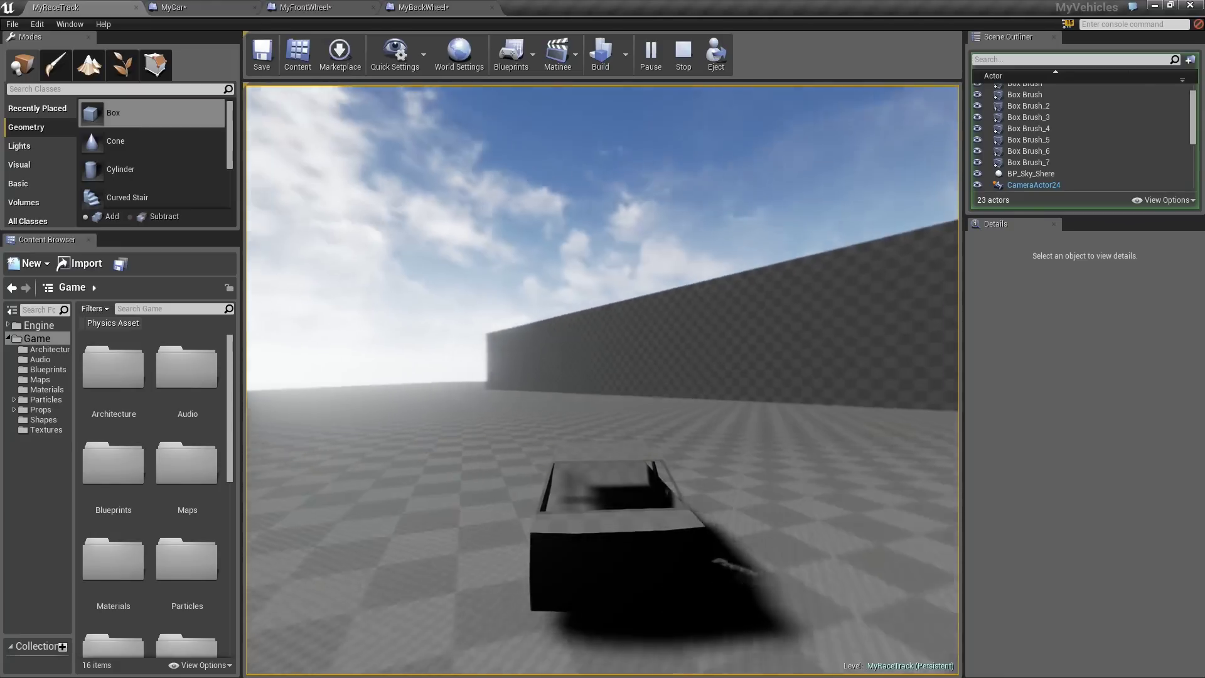
pyautogui.press('d')
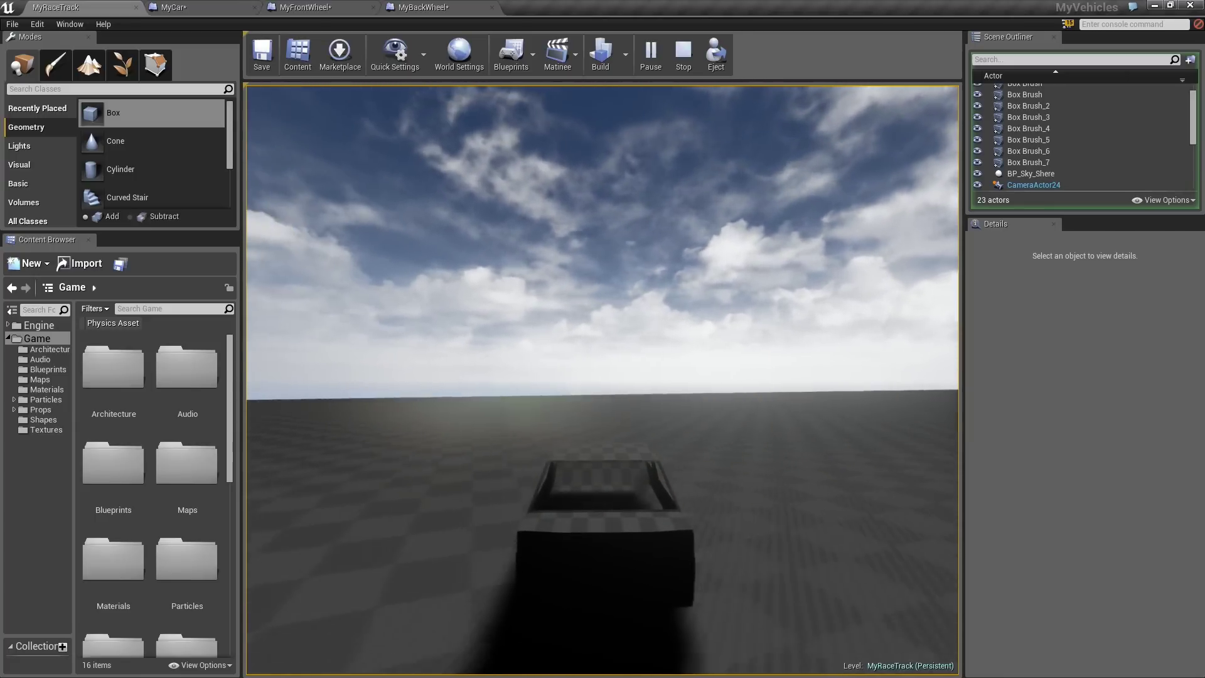
pyautogui.press('d')
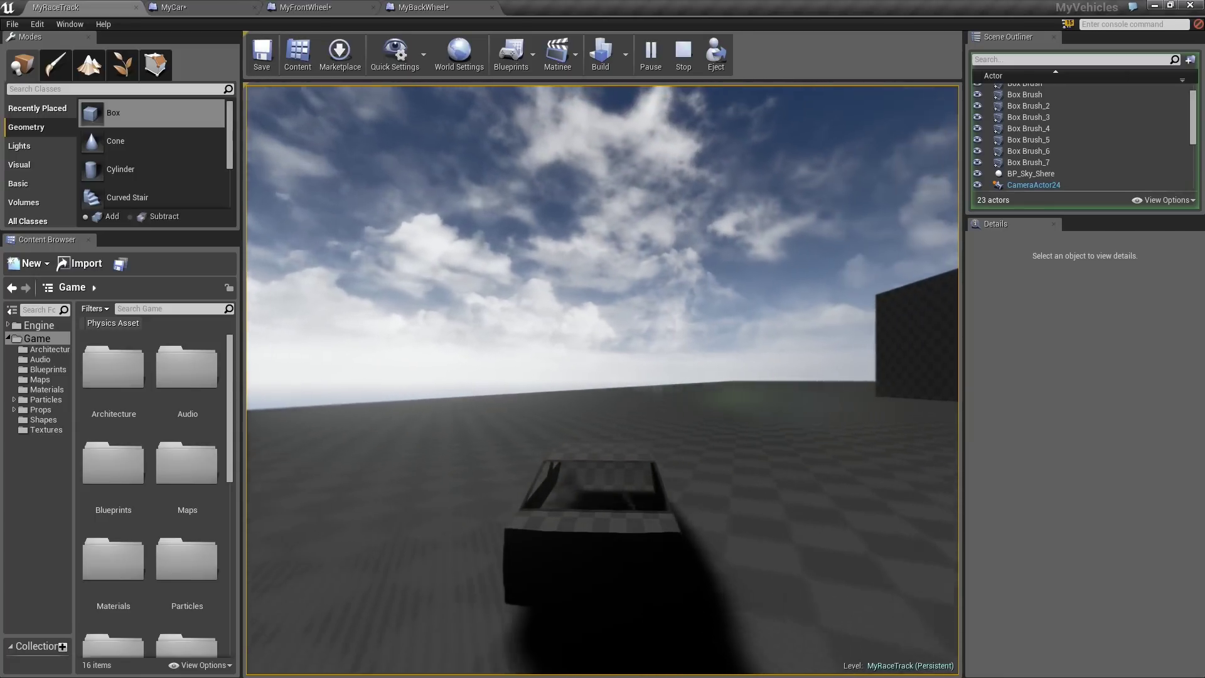
pyautogui.press('d')
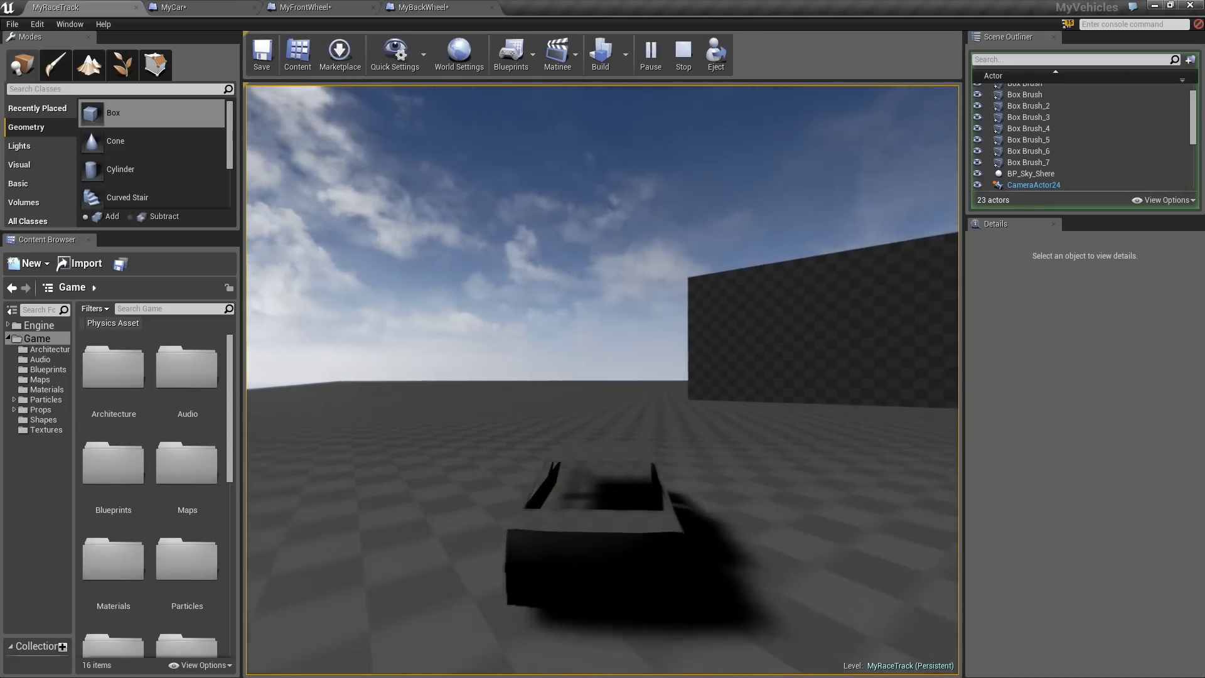
pyautogui.press('d')
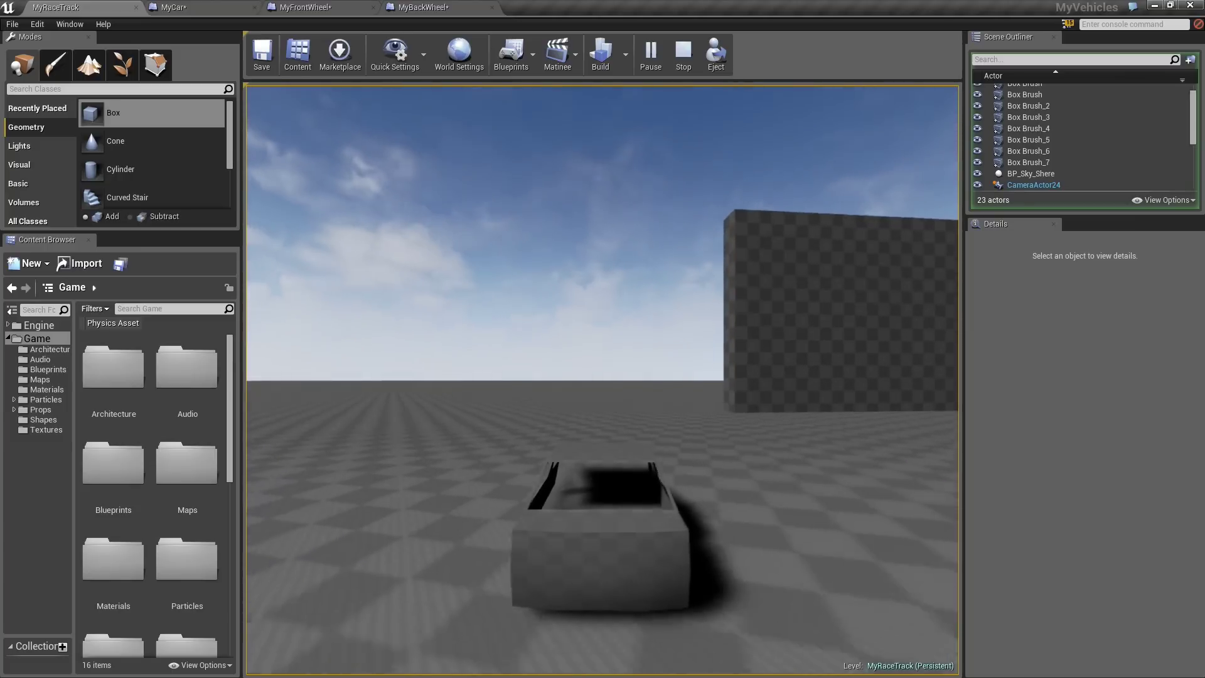
pyautogui.press('a')
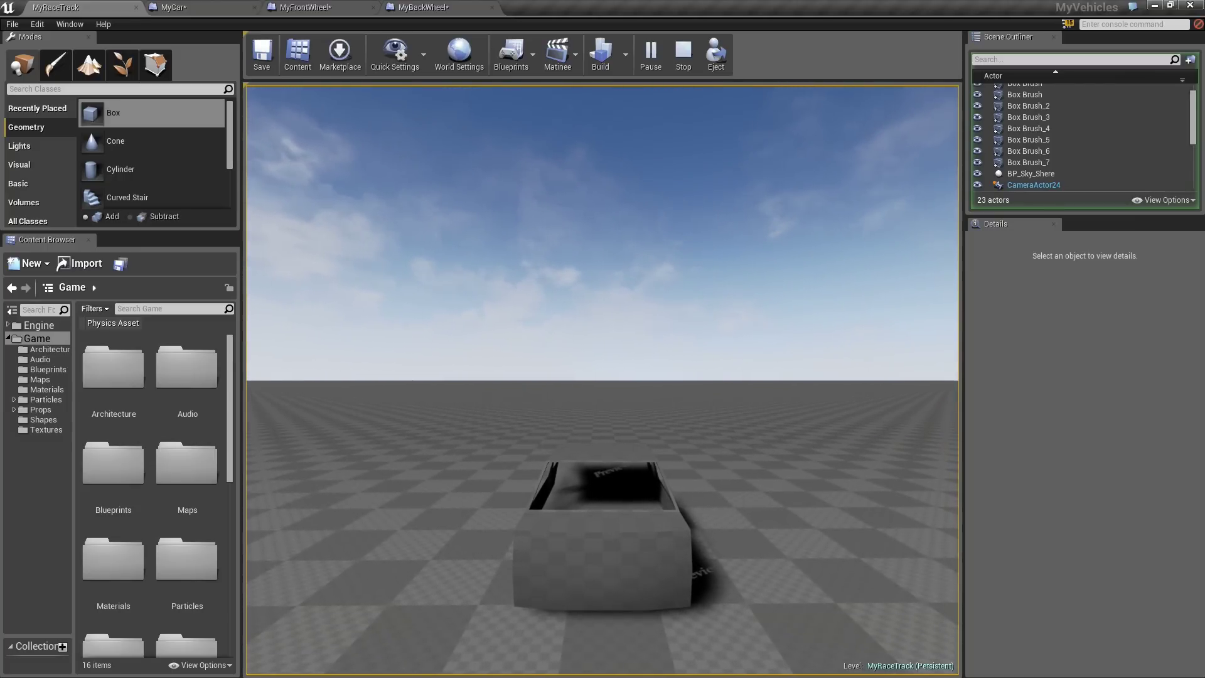
# Stop the test drive and reset the front wheel's Lat Stiff Value to 17.0.
pyautogui.press('Escape')
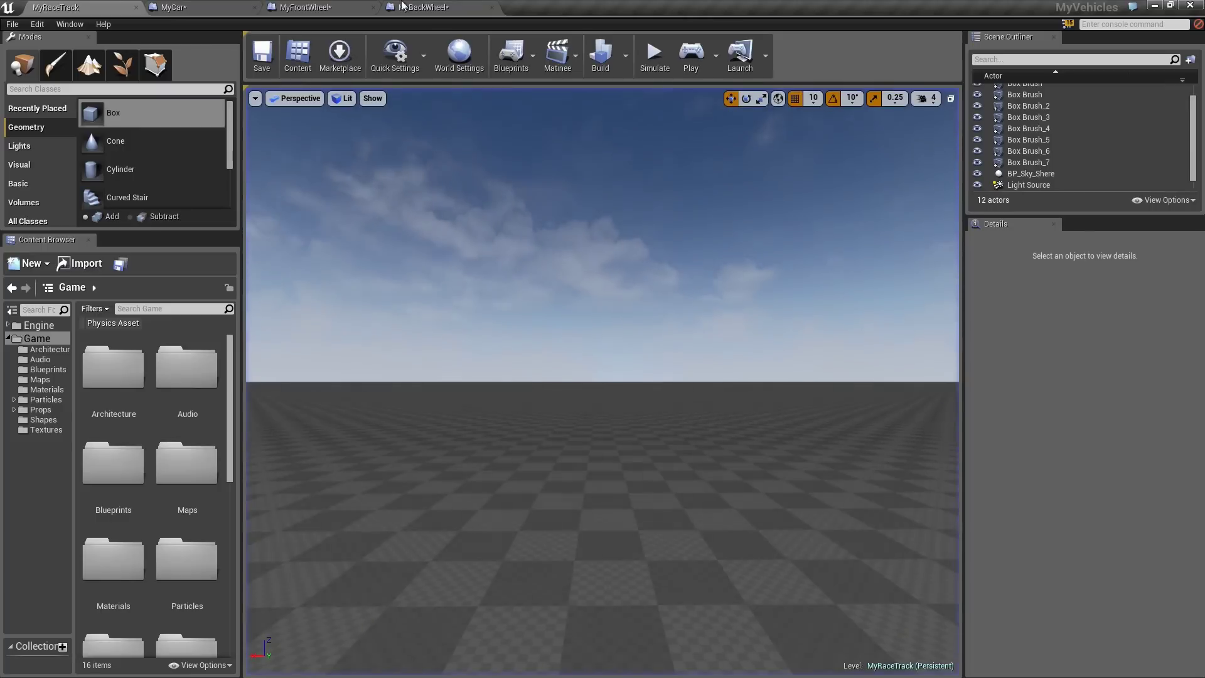
pyautogui.click(305, 7)
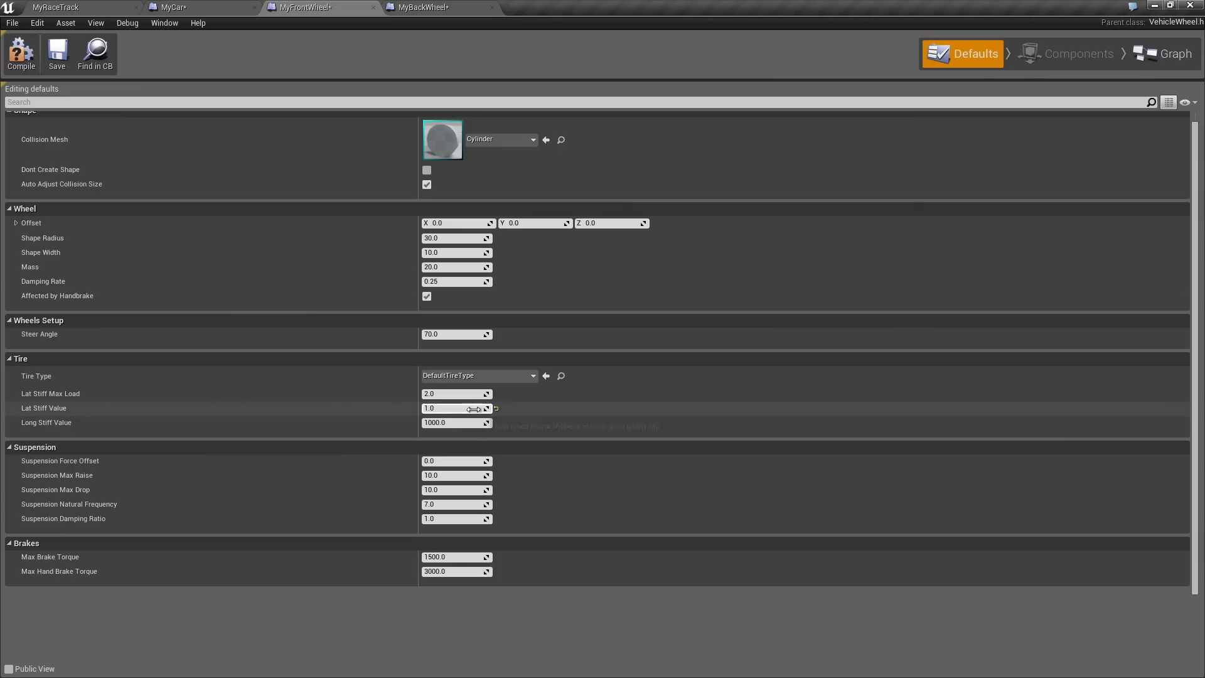
pyautogui.click(496, 408)
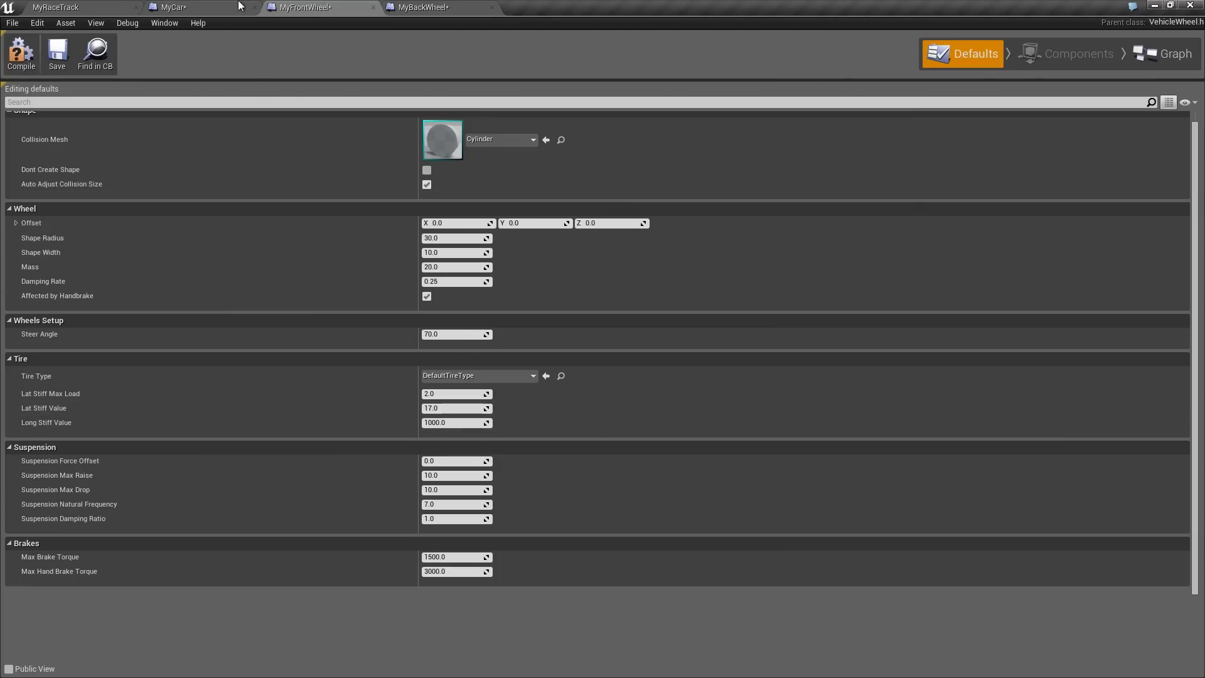
# Check MyBackWheel, revisit MyCar's Inertia Tensor Z value of 5.0, then filter properties for 'steer'.
pyautogui.click(419, 7)
pyautogui.click(497, 419)
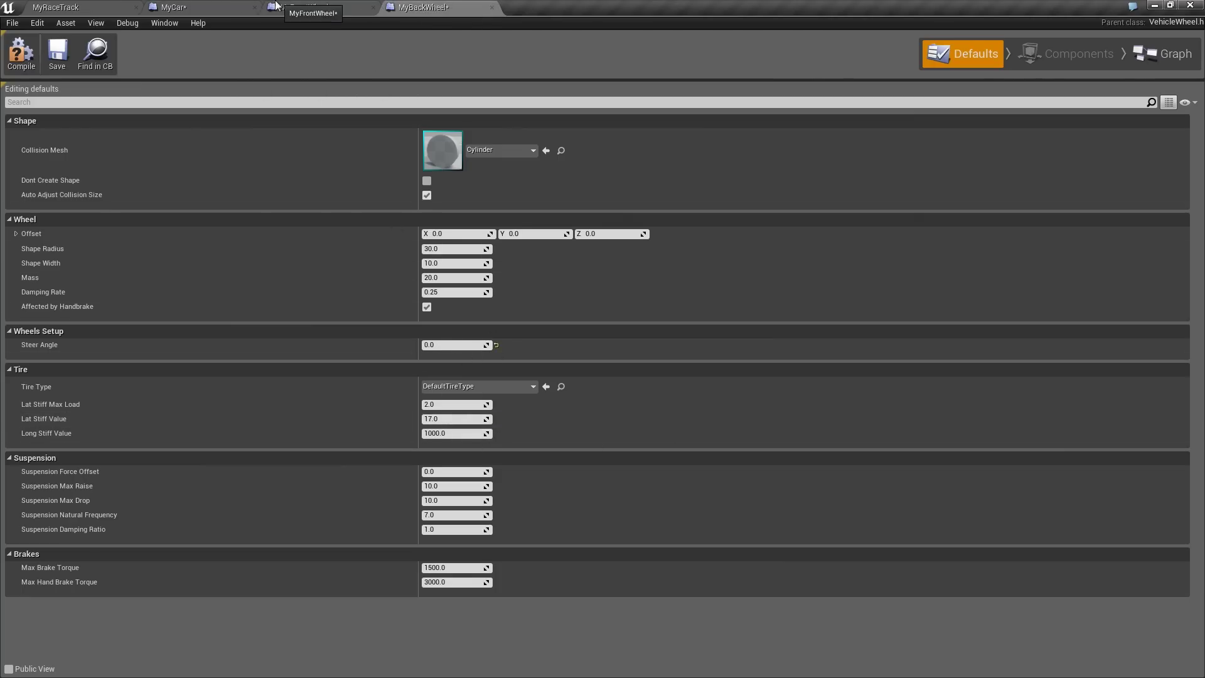
pyautogui.click(226, 5)
pyautogui.click(596, 143)
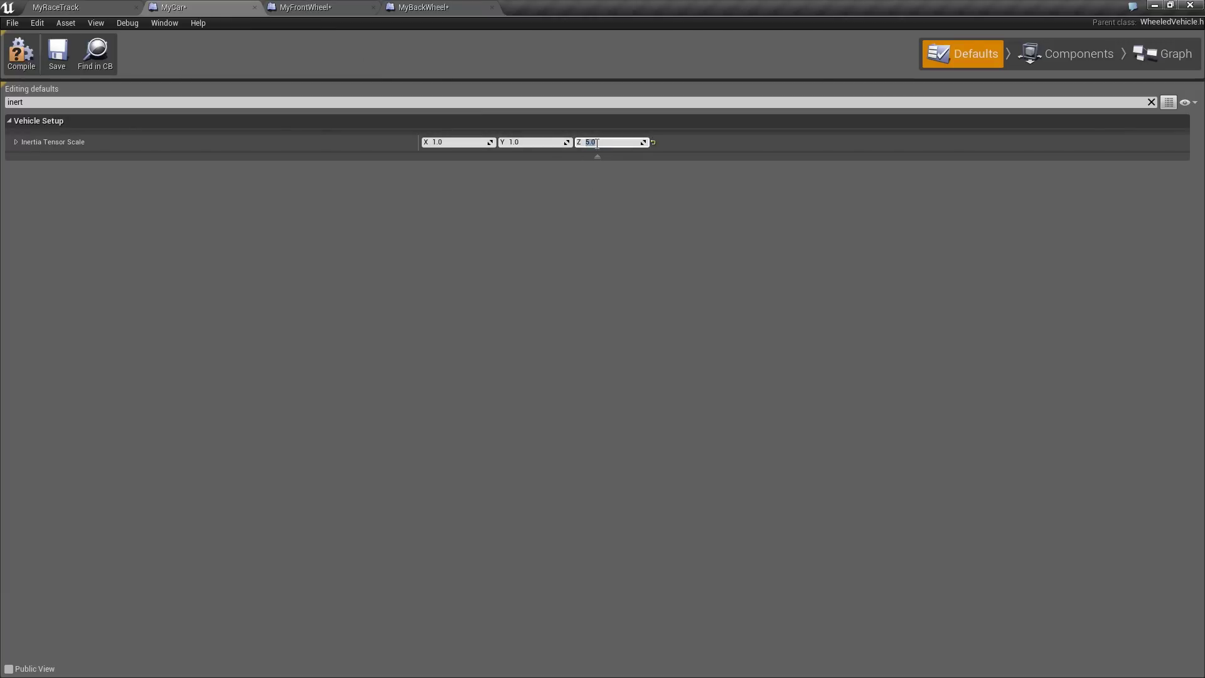
pyautogui.click(589, 102)
pyautogui.write('steer')
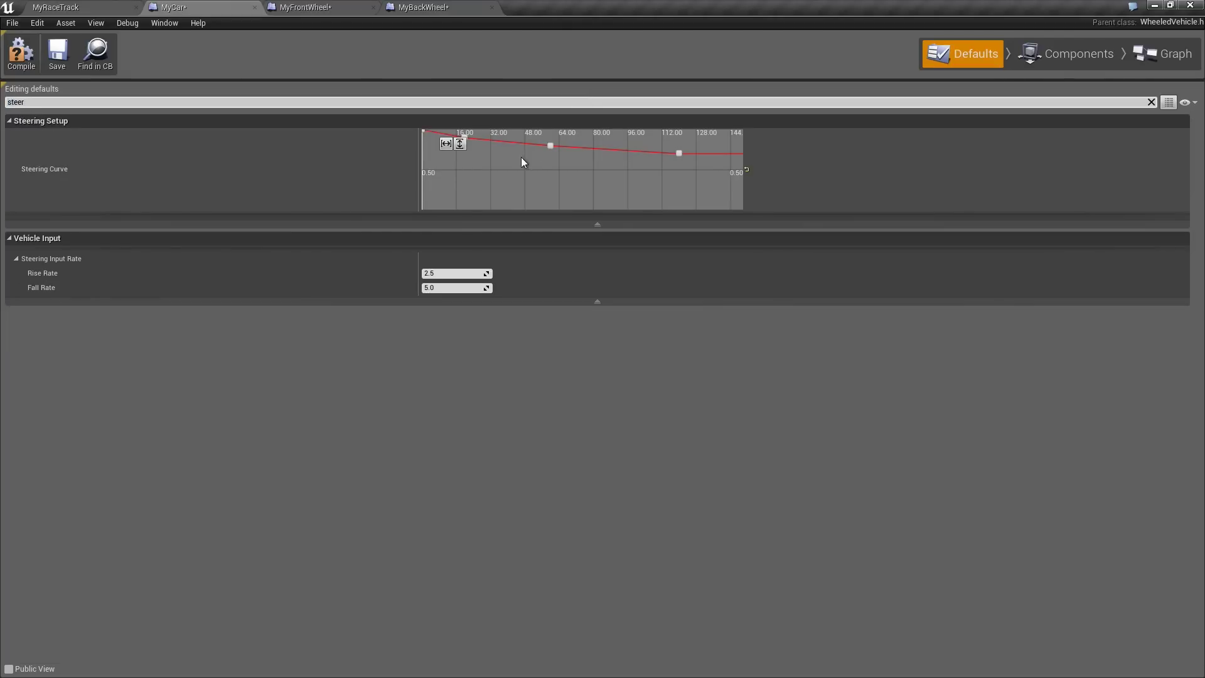
# Inspect the Steering Curve keys at times 0, 20 and 120, deleting the unwanted key.
pyautogui.scroll(-3, 541, 170)
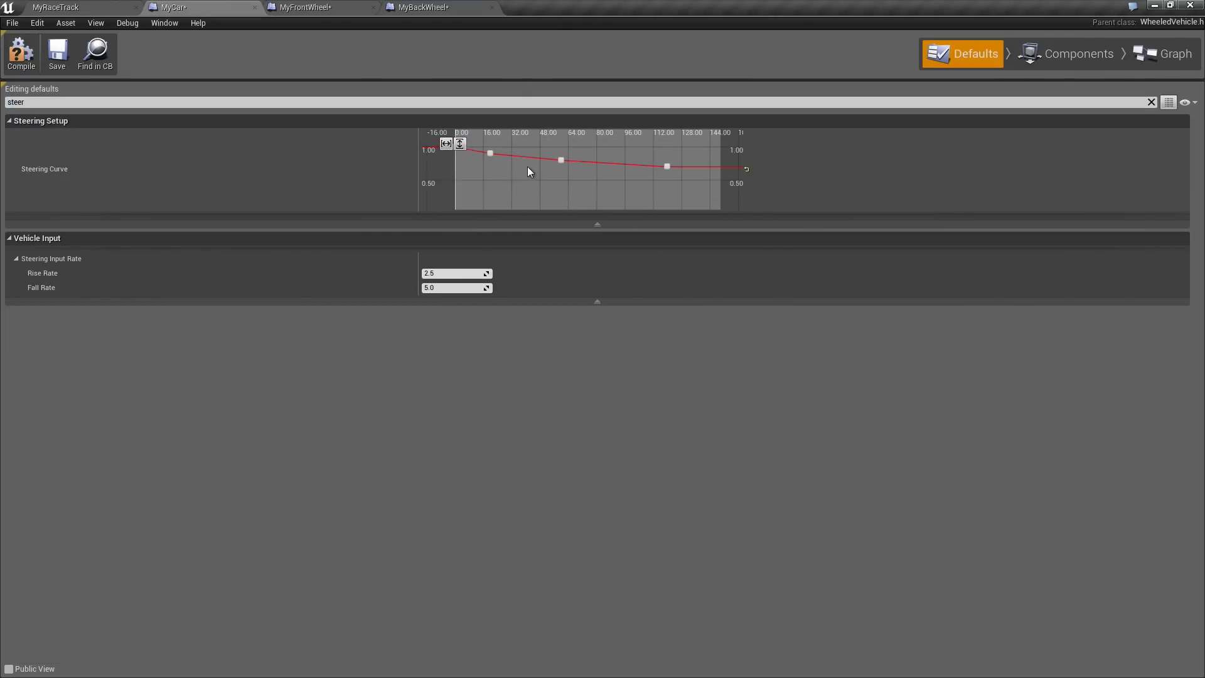
pyautogui.scroll(-2, 528, 167)
pyautogui.click(306, 7)
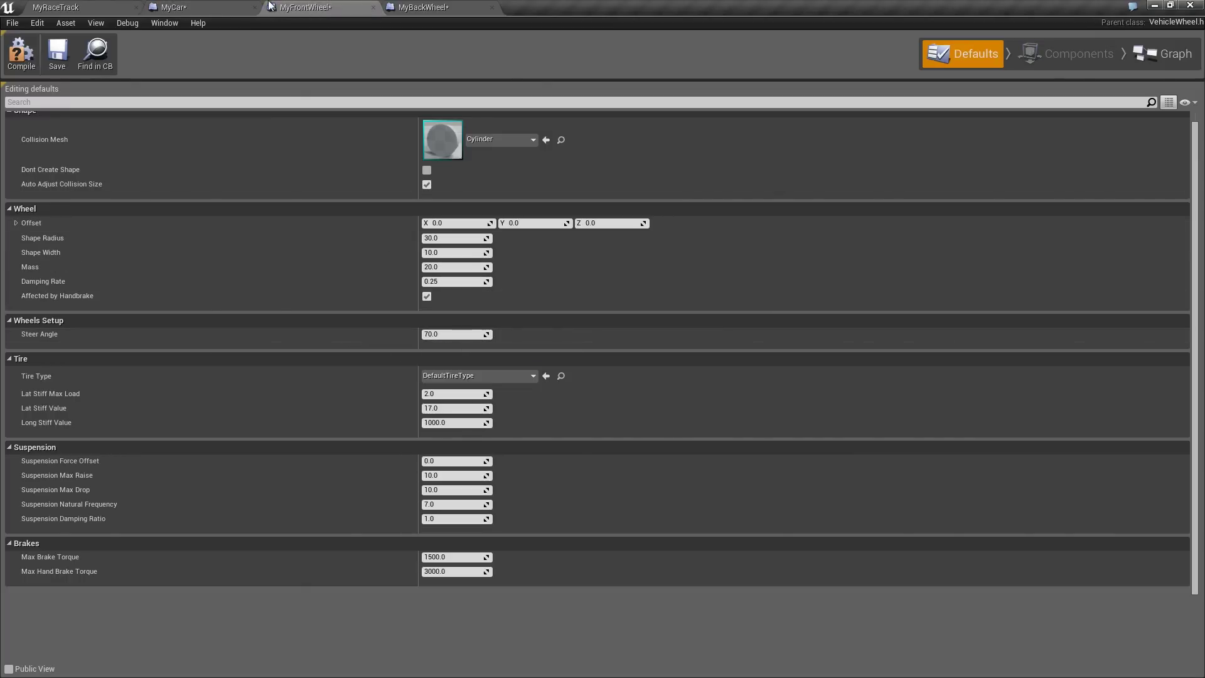
pyautogui.click(182, 7)
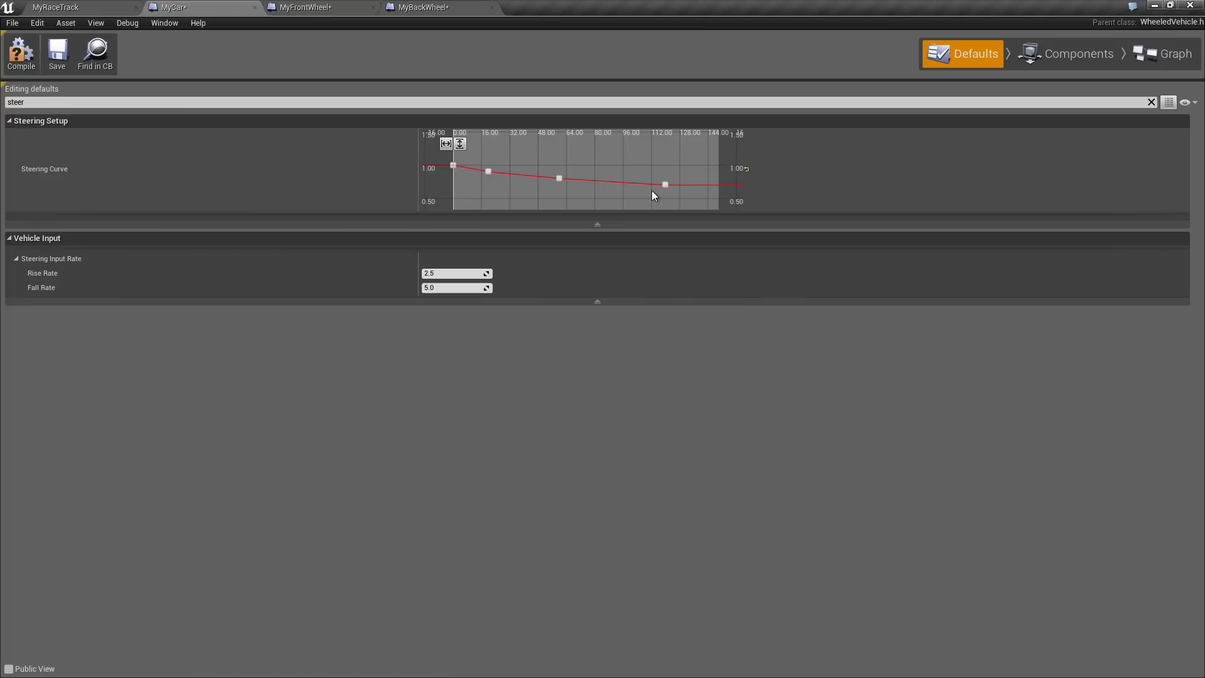
pyautogui.click(453, 165)
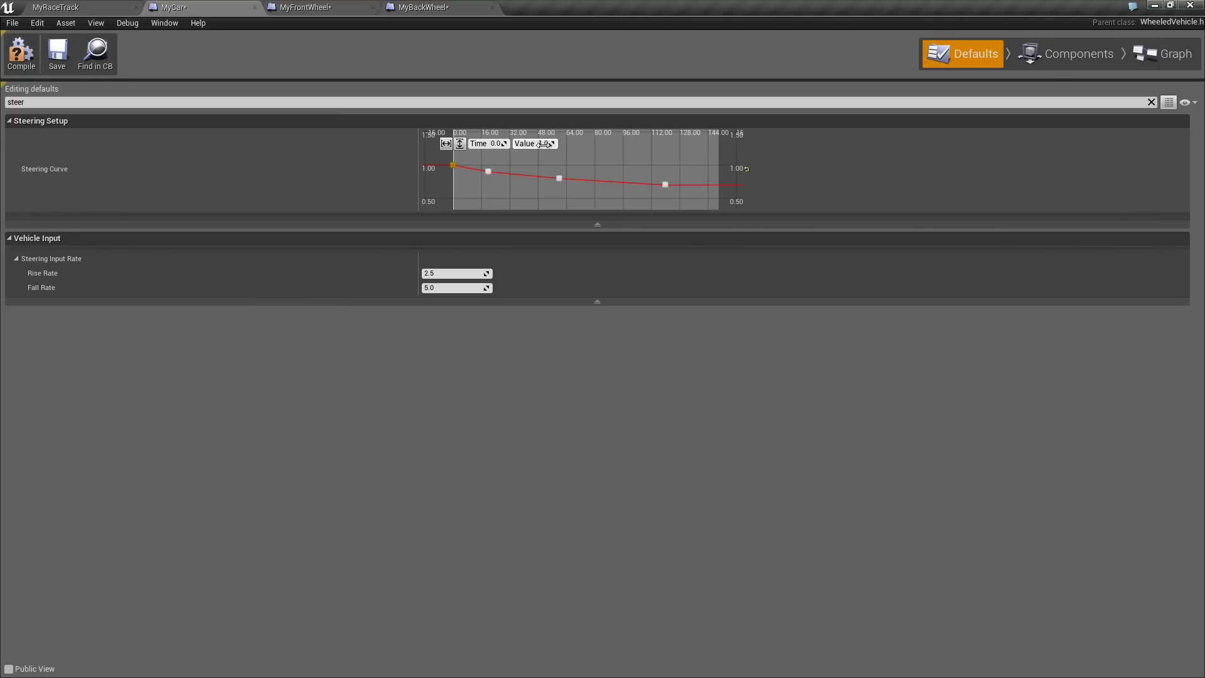
pyautogui.click(488, 171)
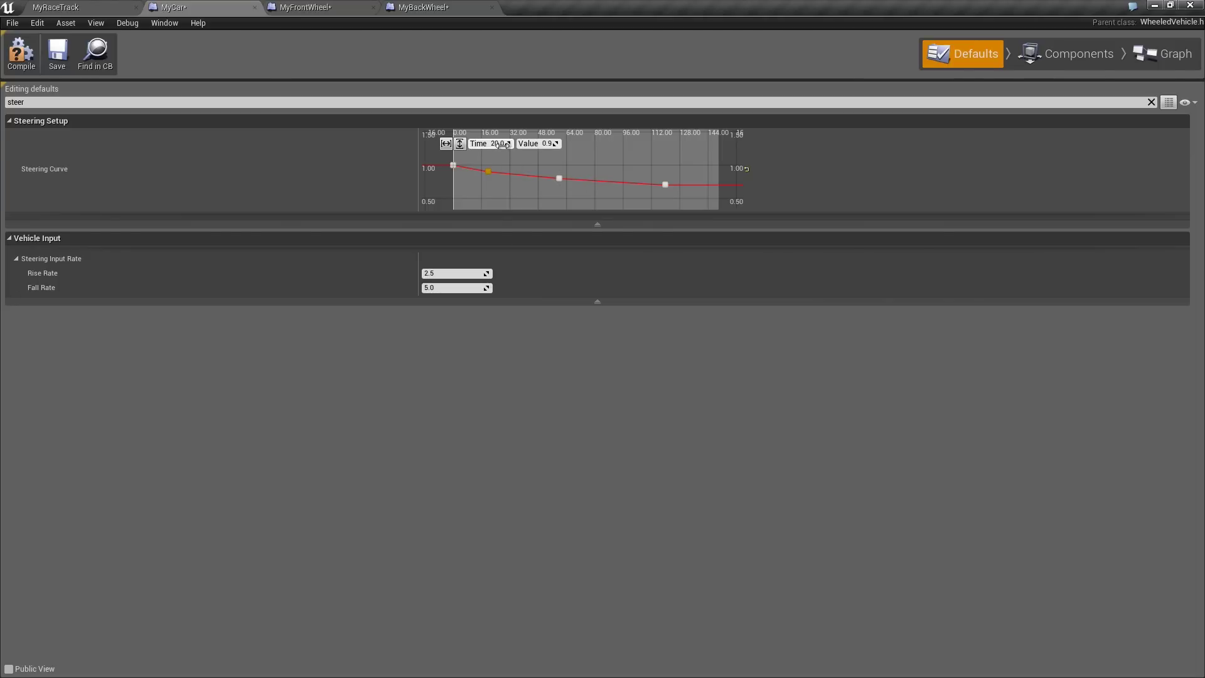
pyautogui.click(664, 185)
pyautogui.press('Delete')
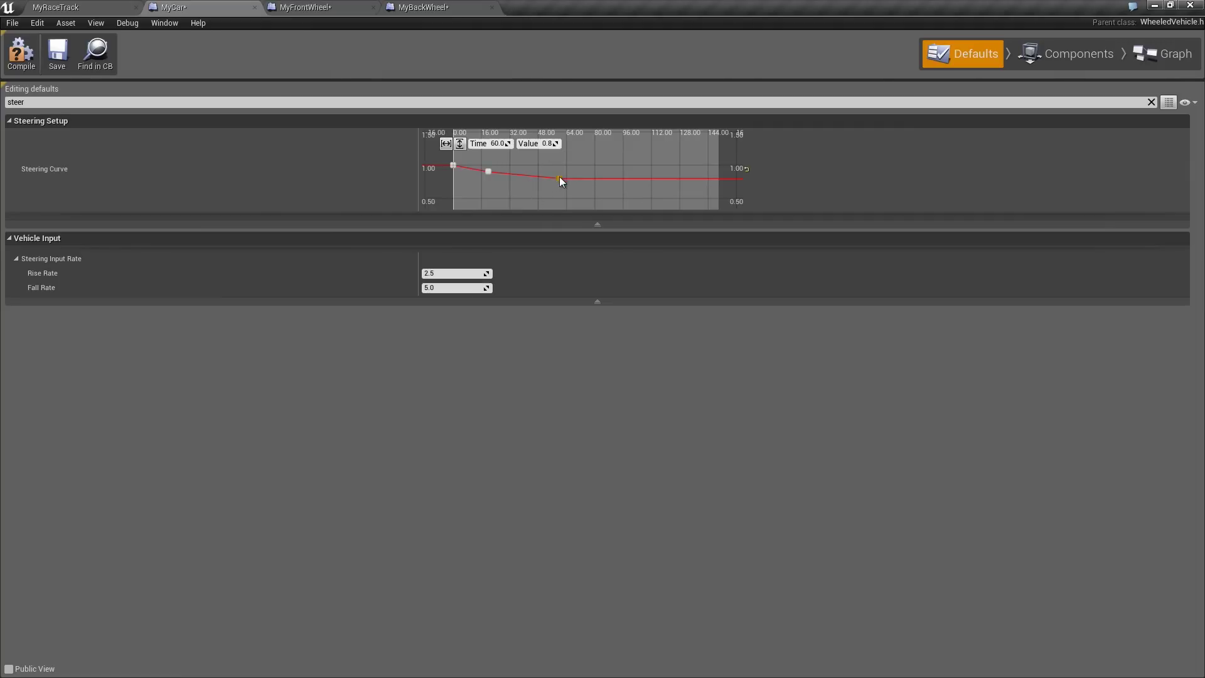
# Pull the remaining curve key down to 0.0 at time 10, fit the view, and return to MyRaceTrack.
pyautogui.moveTo(490, 174); pyautogui.dragTo(538, 182)
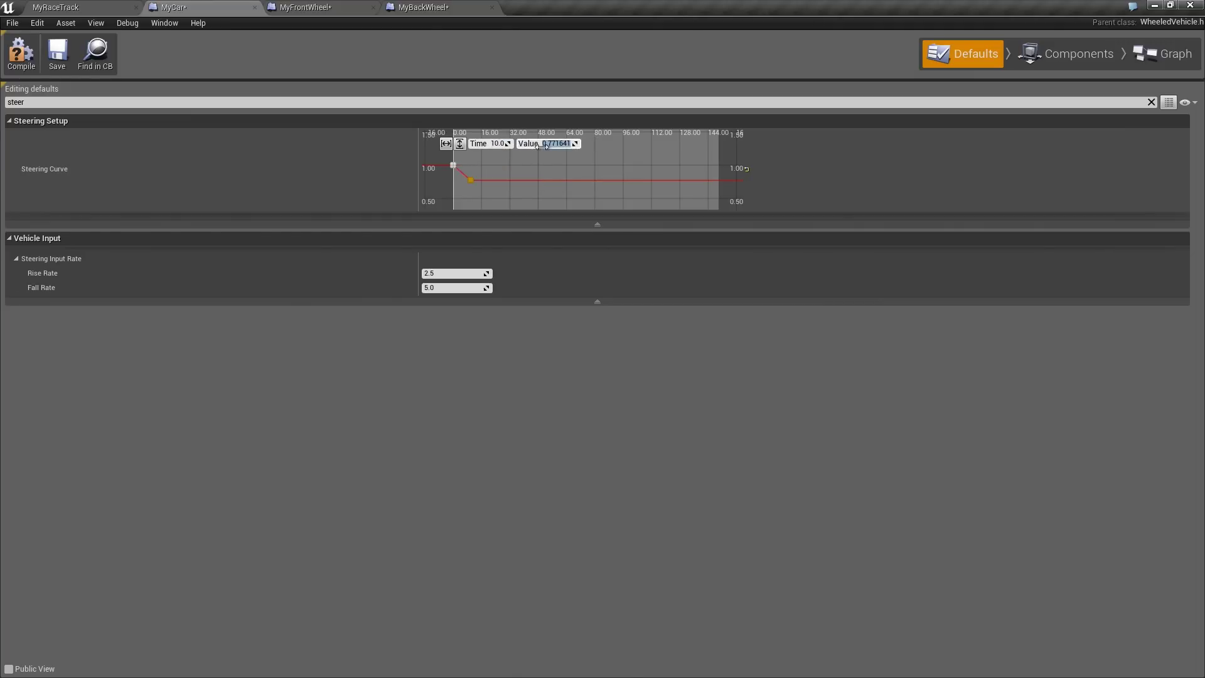
pyautogui.scroll(-2, 571, 185)
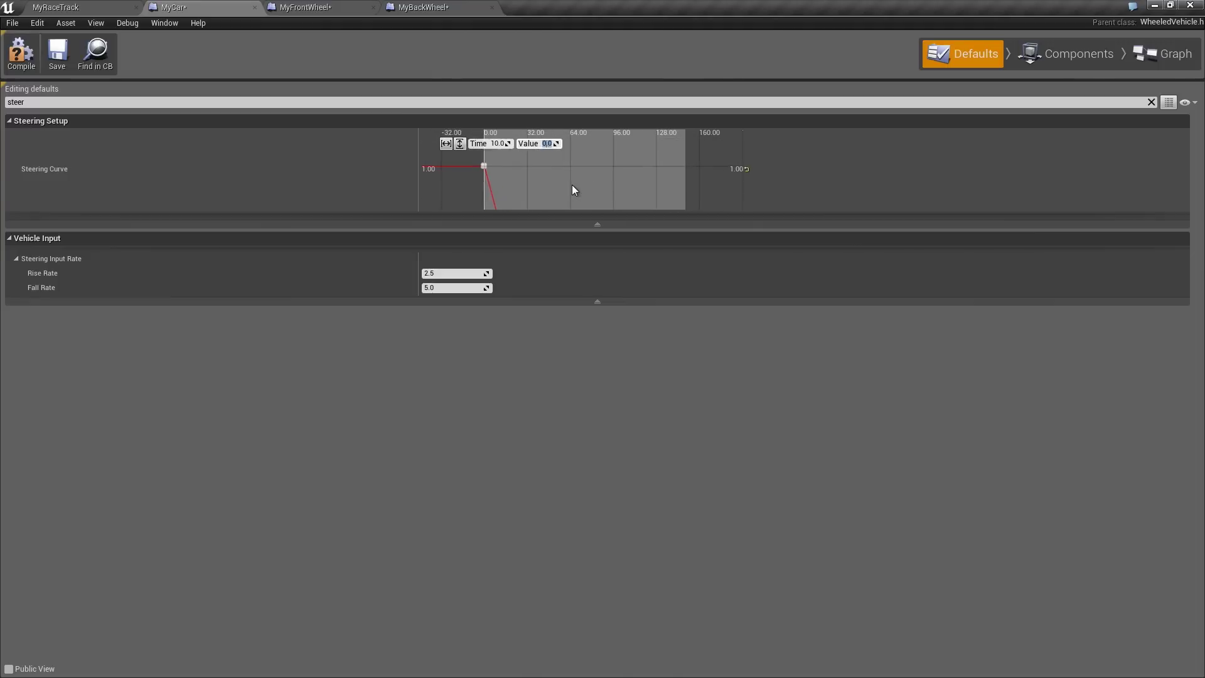
pyautogui.click(460, 144)
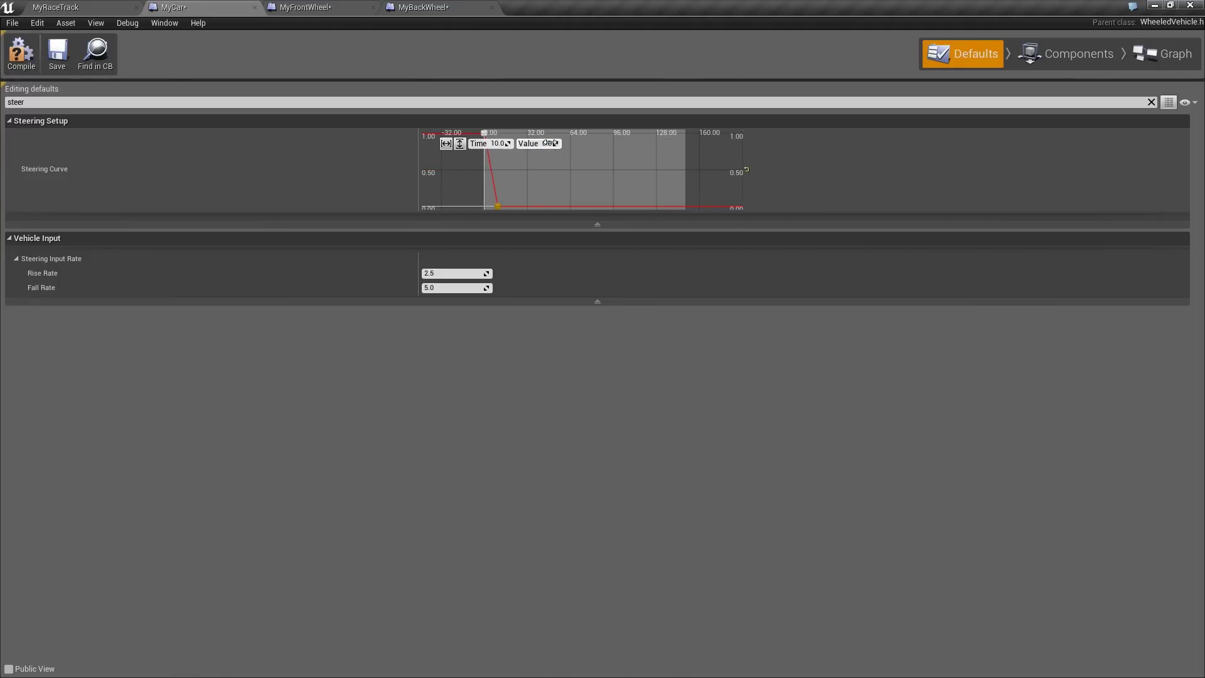
pyautogui.click(70, 5)
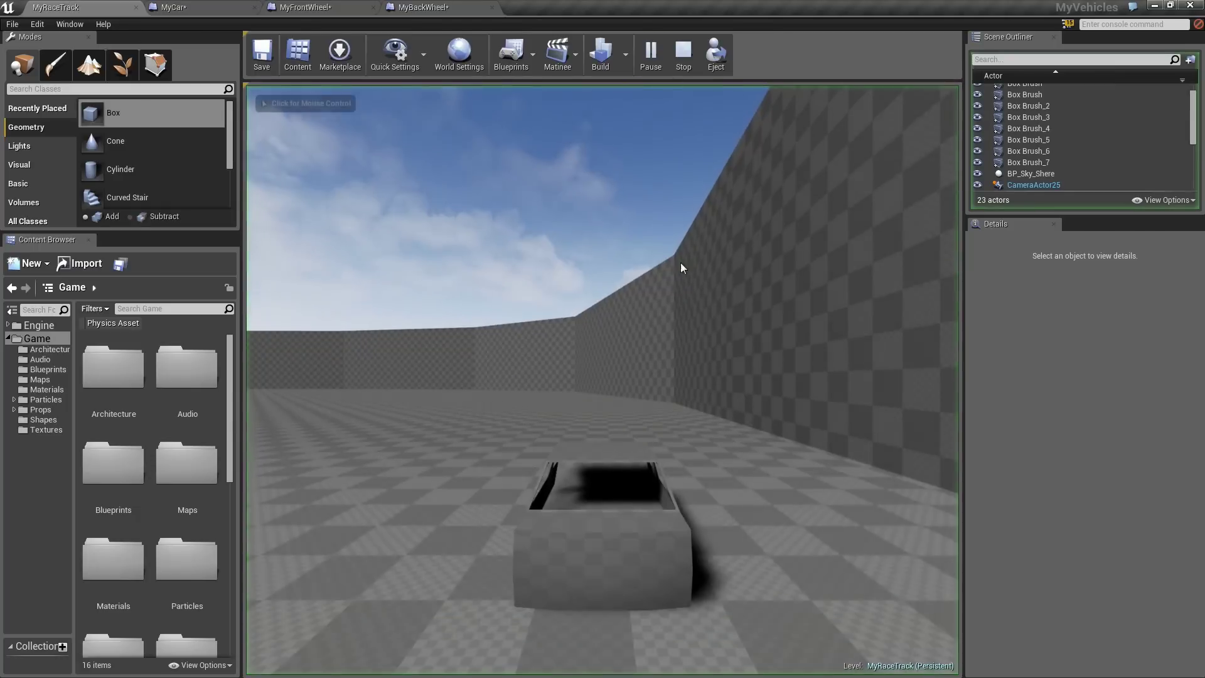
# Play MyRaceTrack, drive briefly forward and left, then stop the session.
pyautogui.click(680, 266)
pyautogui.press('w')
pyautogui.press('a')
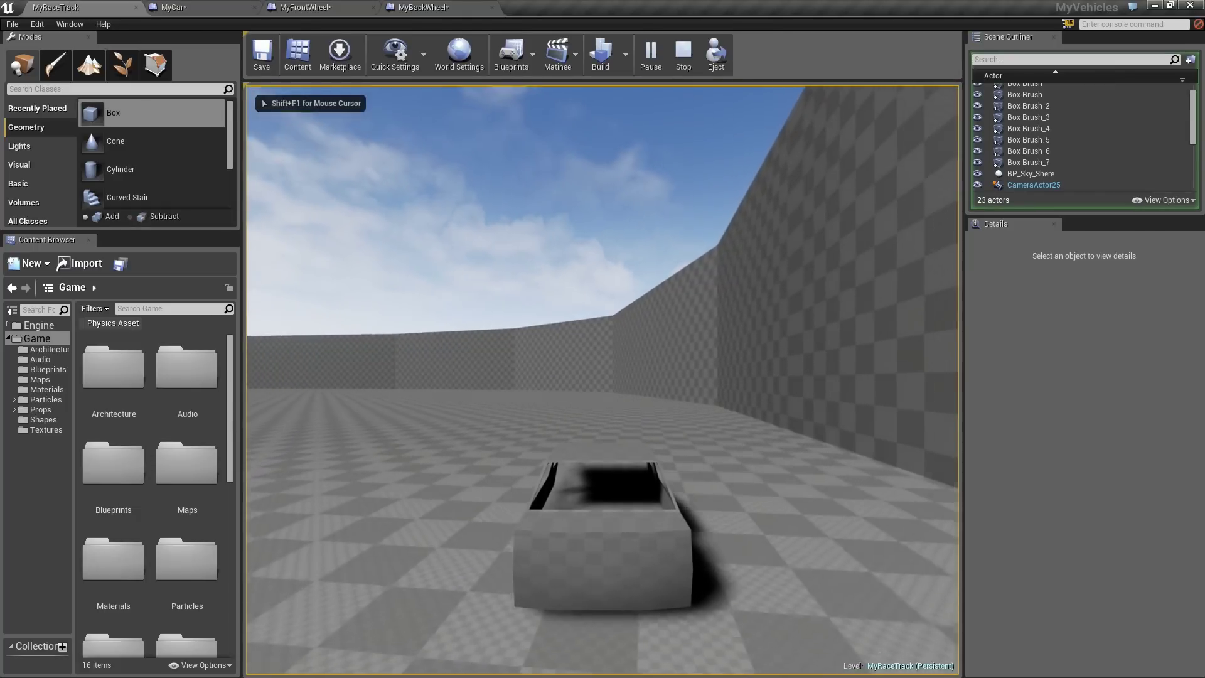
pyautogui.hotkey('shift', 'F1')
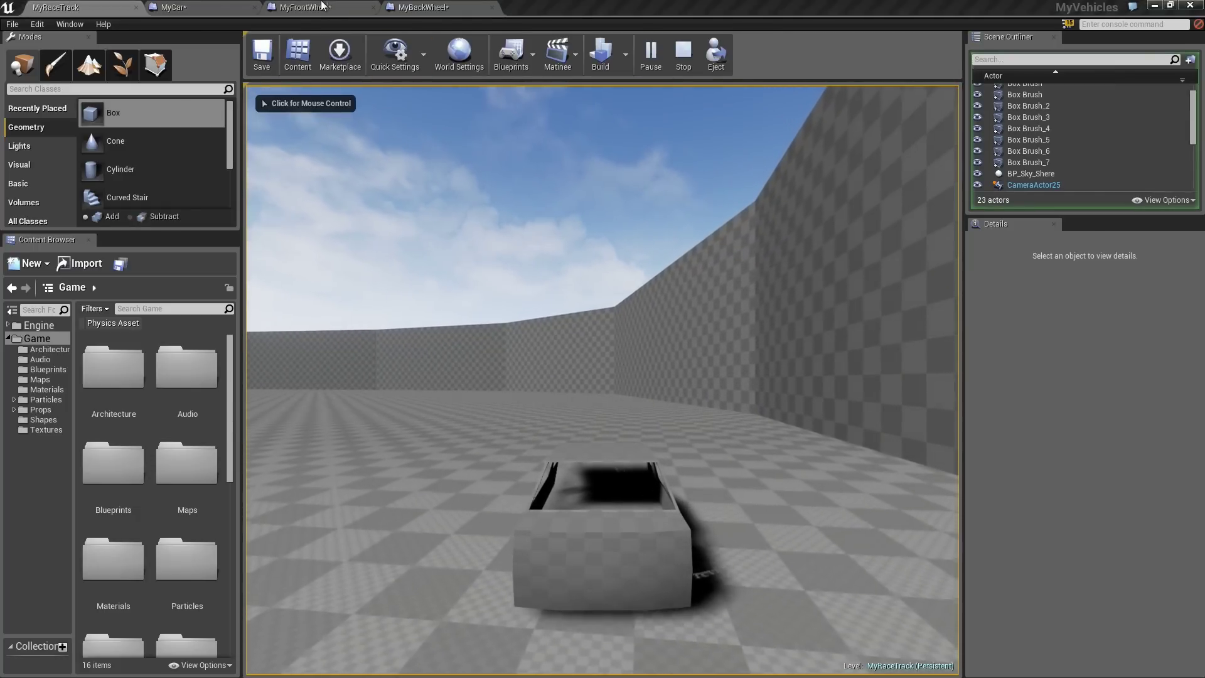
pyautogui.click(213, 9)
pyautogui.click(64, 6)
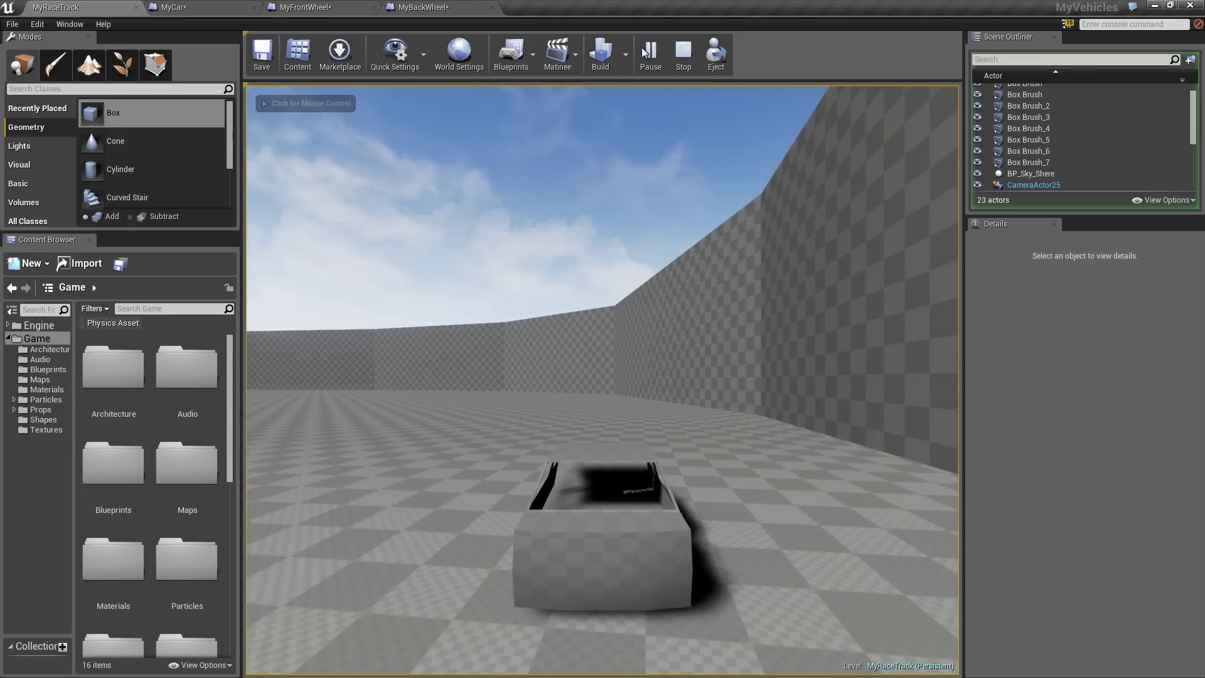
pyautogui.click(674, 63)
# Move the Steering Curve's bottom key to Time 30 and go back to MyRaceTrack.
pyautogui.click(174, 7)
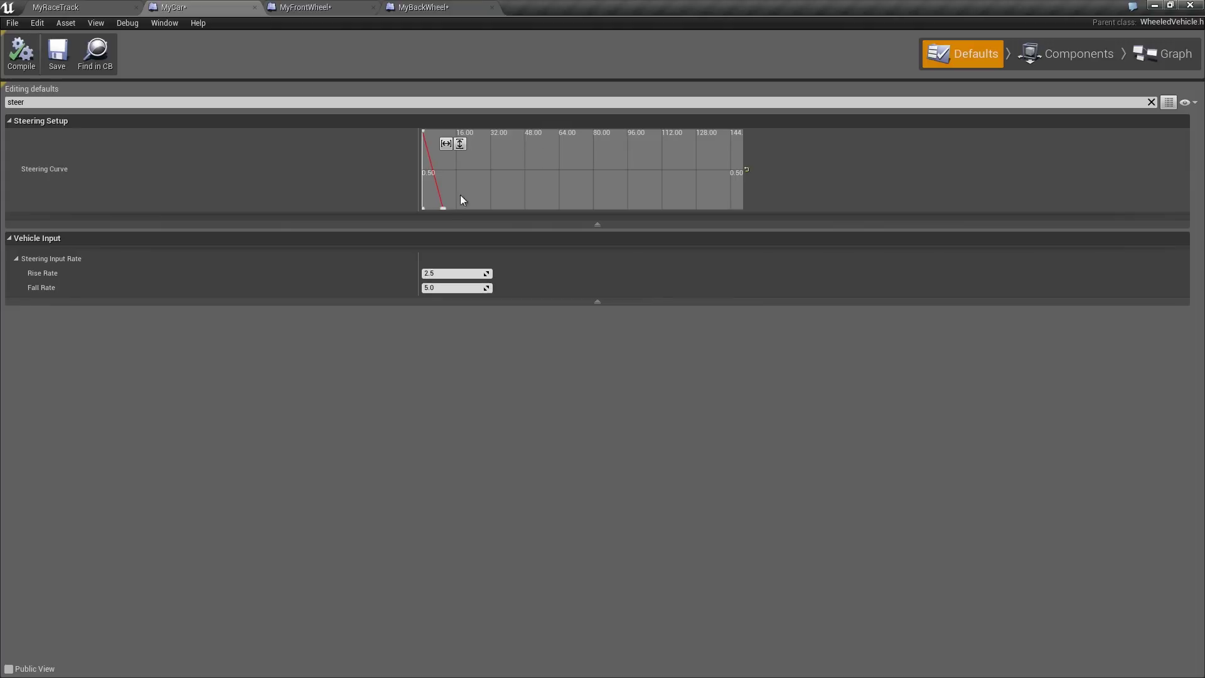
pyautogui.click(443, 207)
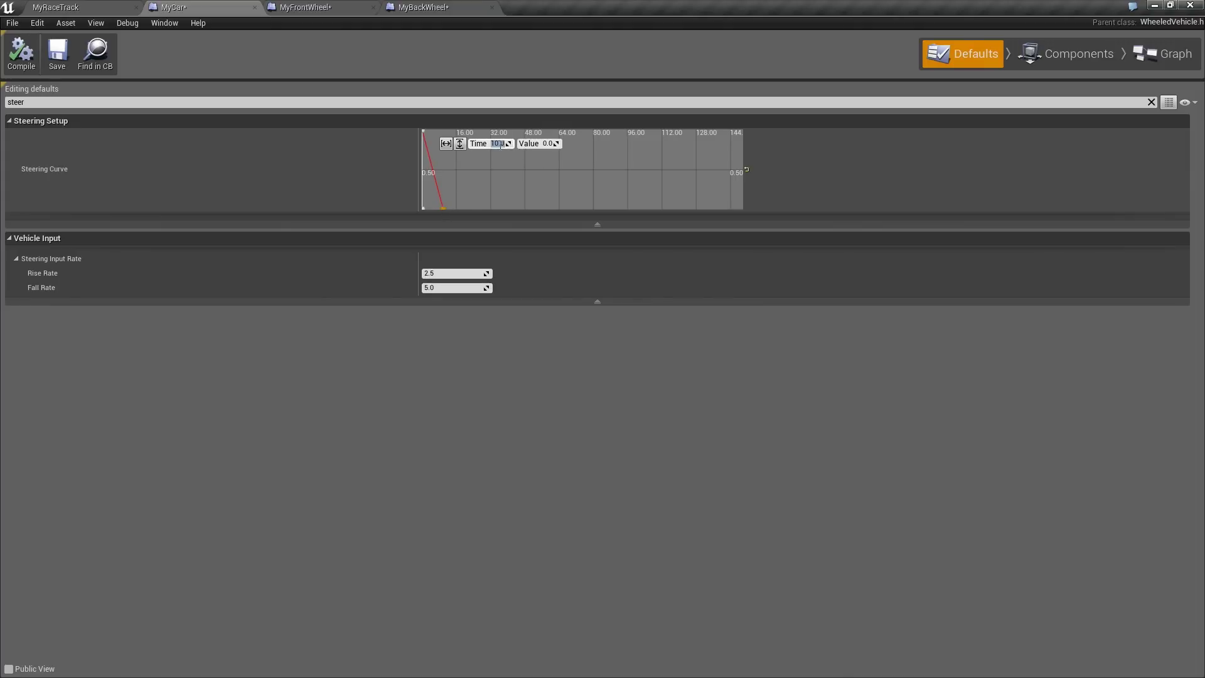
pyautogui.click(88, 8)
# Test-drive the car again, driving forward and left, then stop the play session.
pyautogui.click(691, 51)
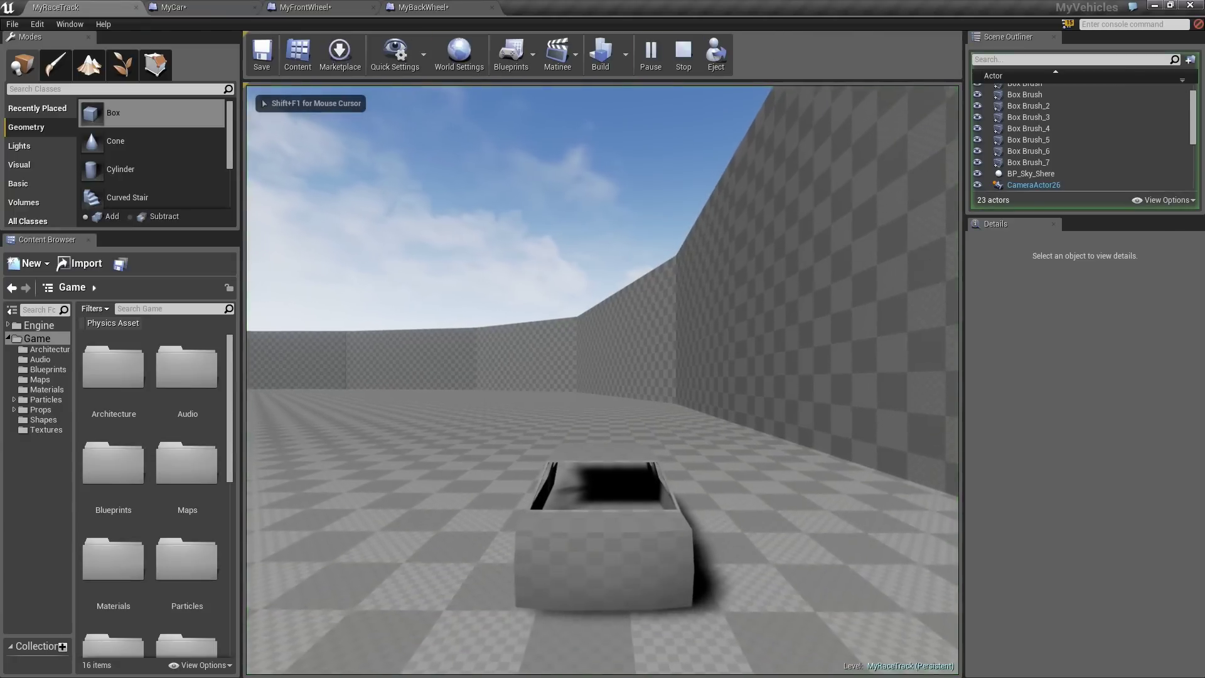
pyautogui.press('w')
pyautogui.press('a')
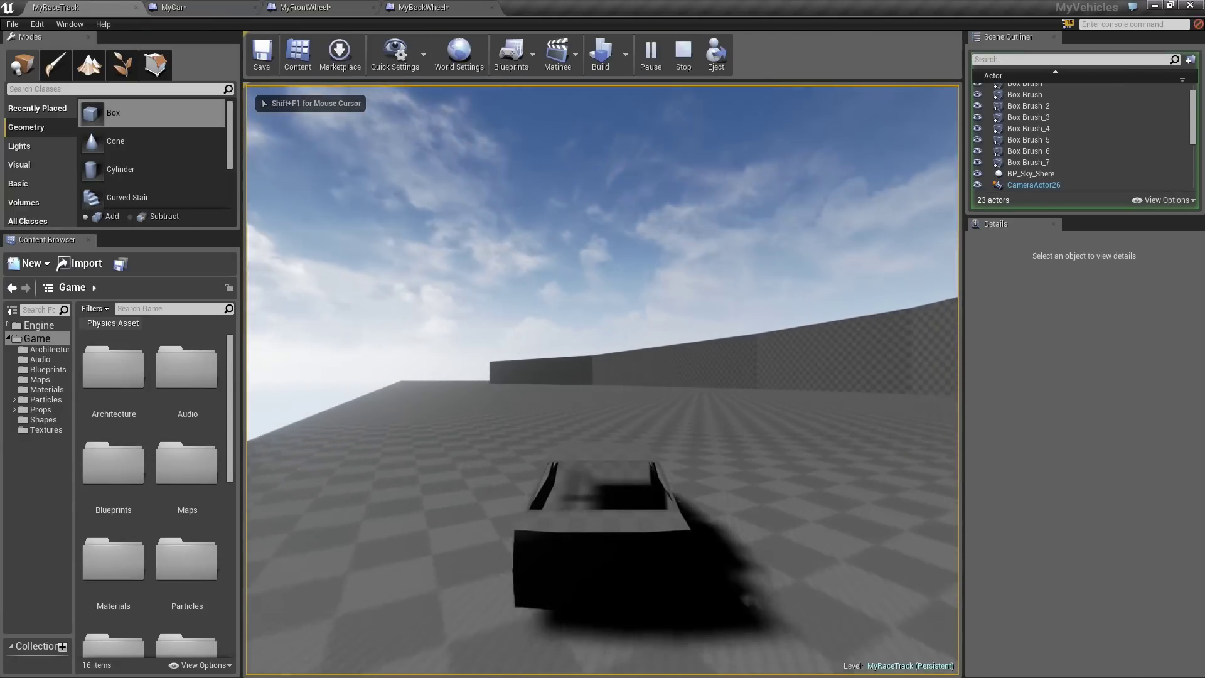
pyautogui.press('w')
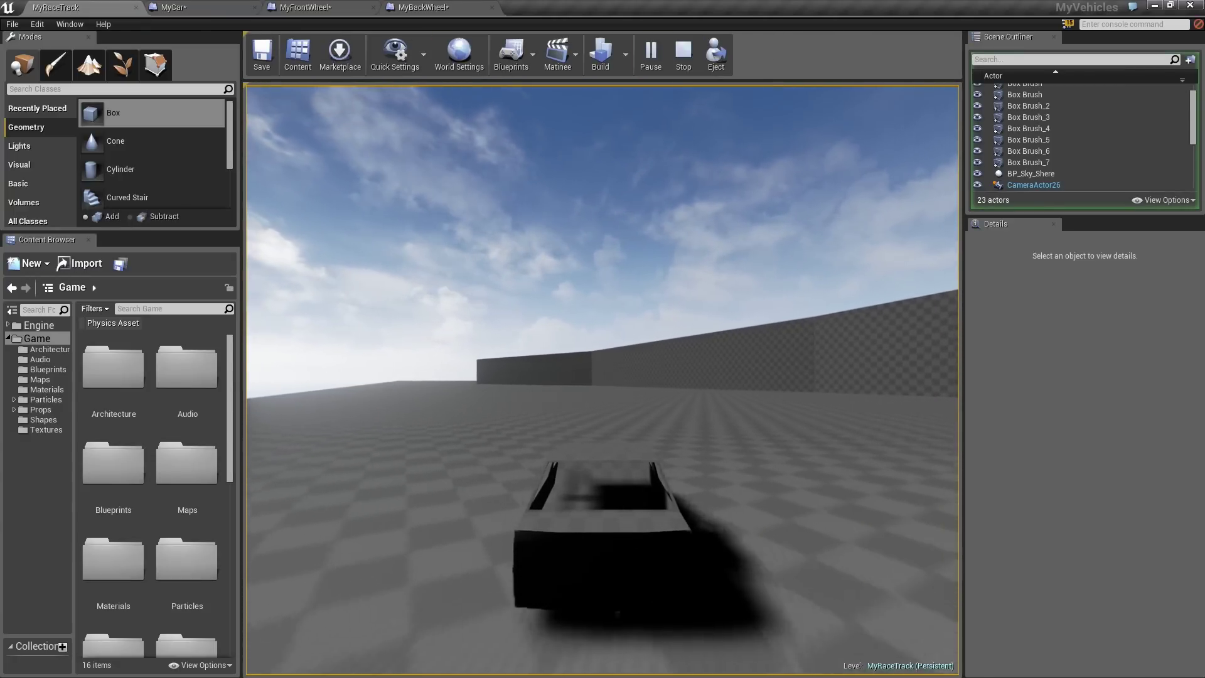
pyautogui.press('w')
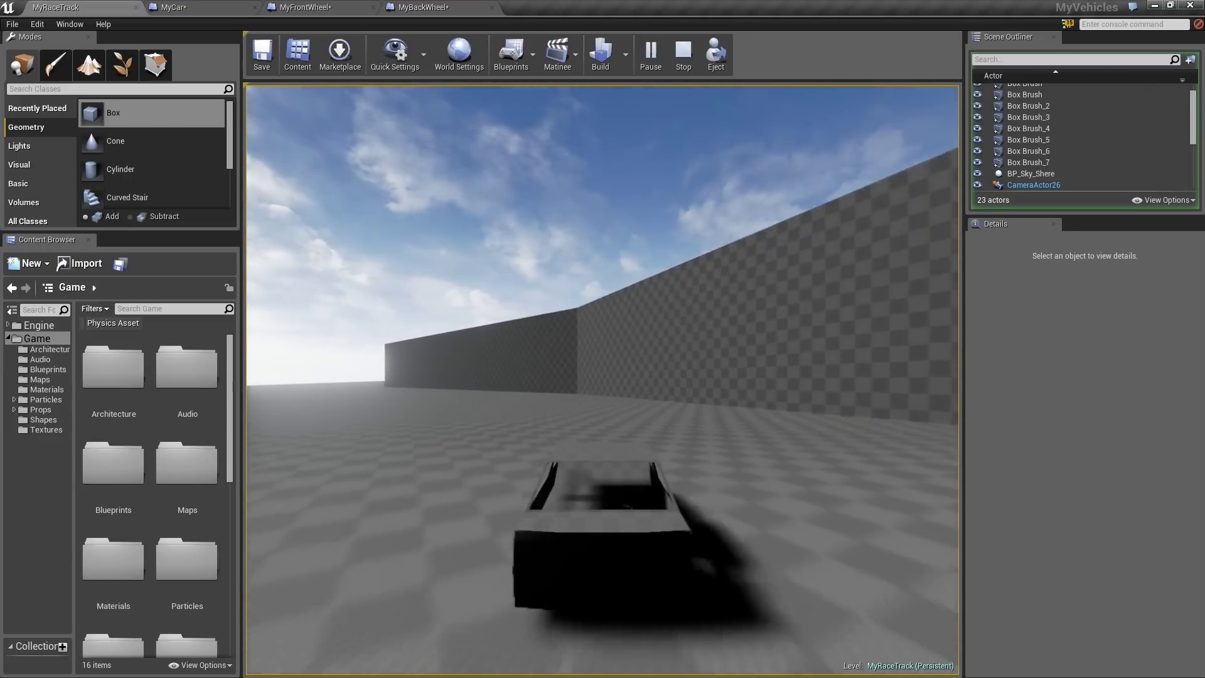
pyautogui.hotkey('alt', 'Tab')
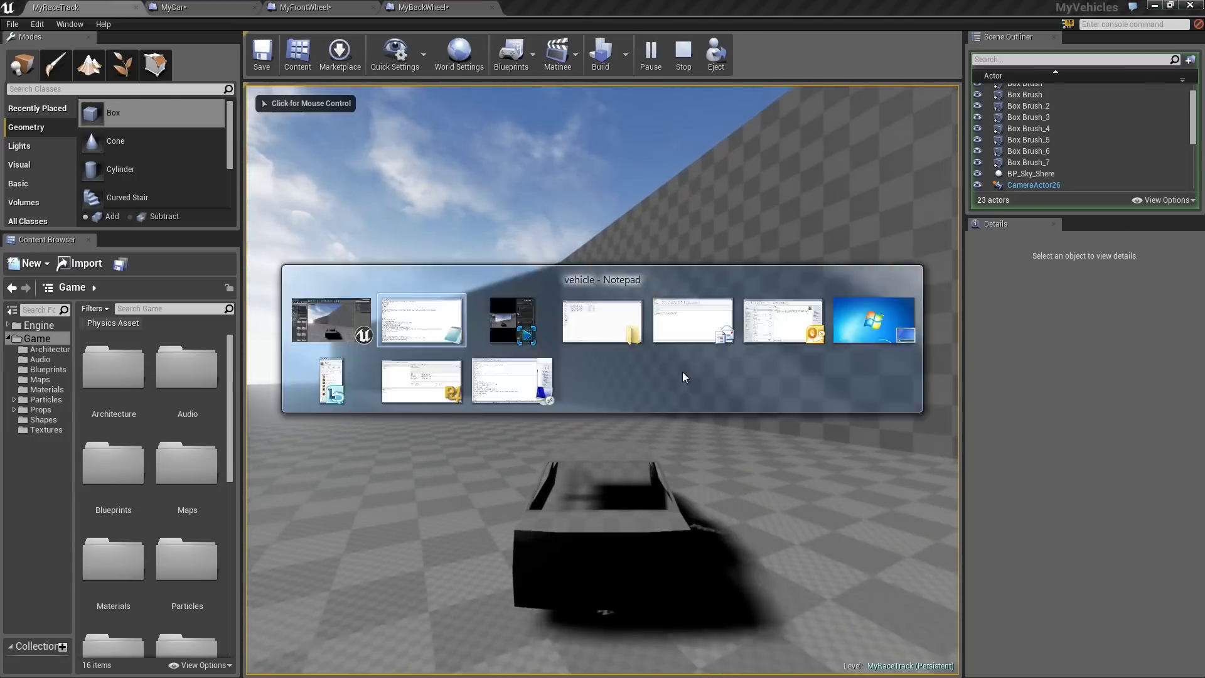
pyautogui.click(304, 7)
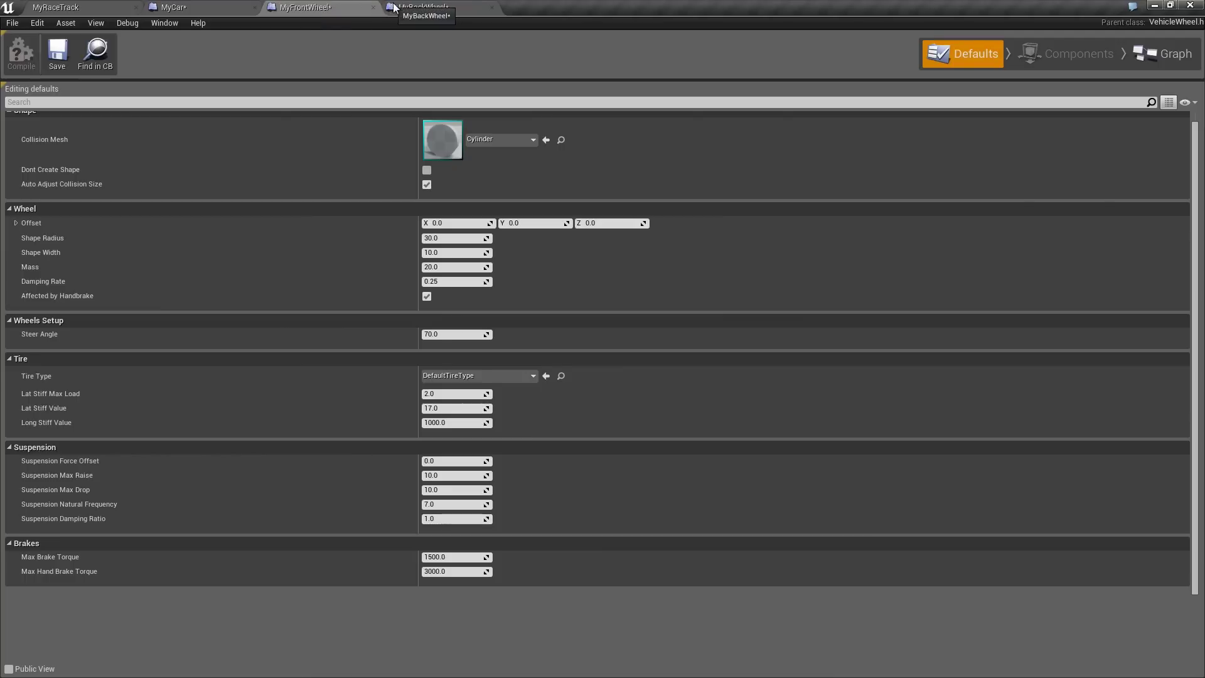
pyautogui.click(188, 7)
pyautogui.click(76, 7)
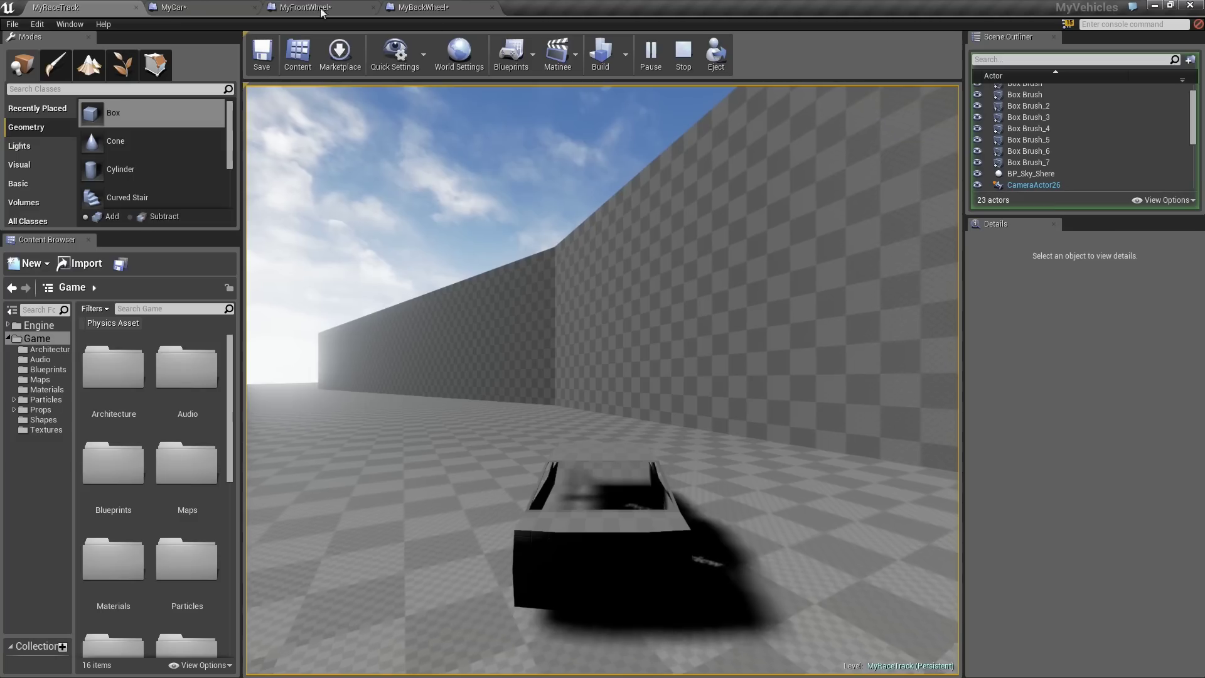
pyautogui.click(685, 50)
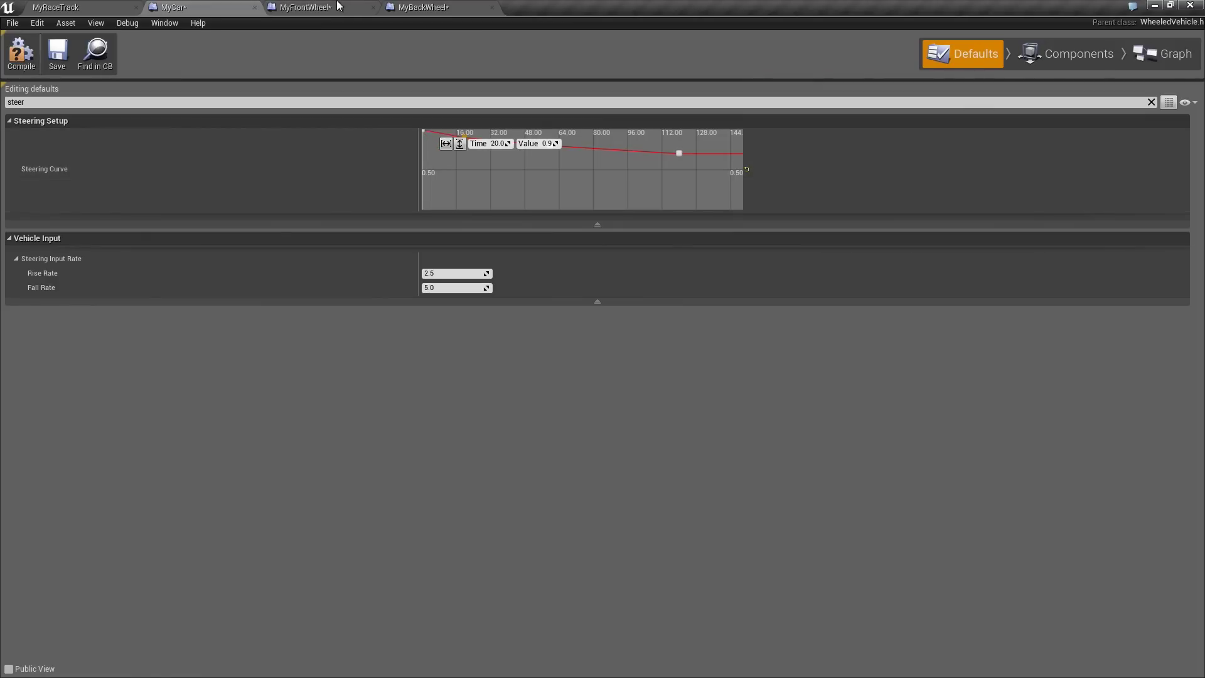
# Open MyFrontWheel's defaults and select the Lat Stiff Max Load field (2.0).
pyautogui.click(307, 7)
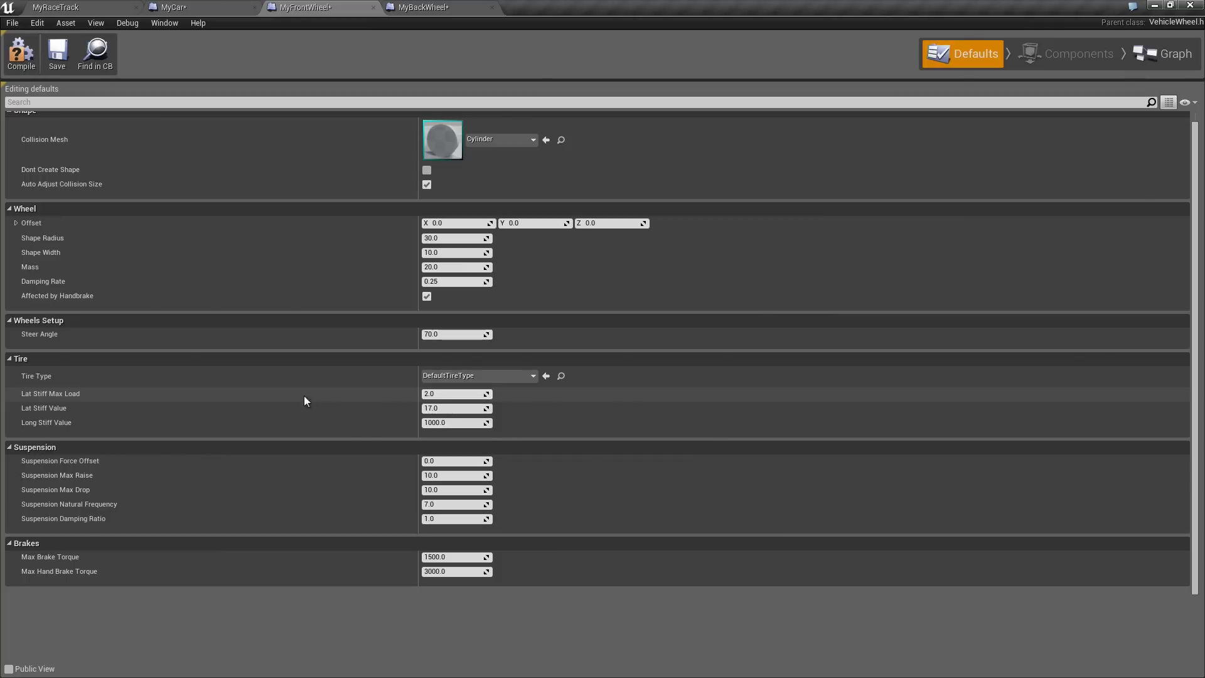
pyautogui.click(452, 395)
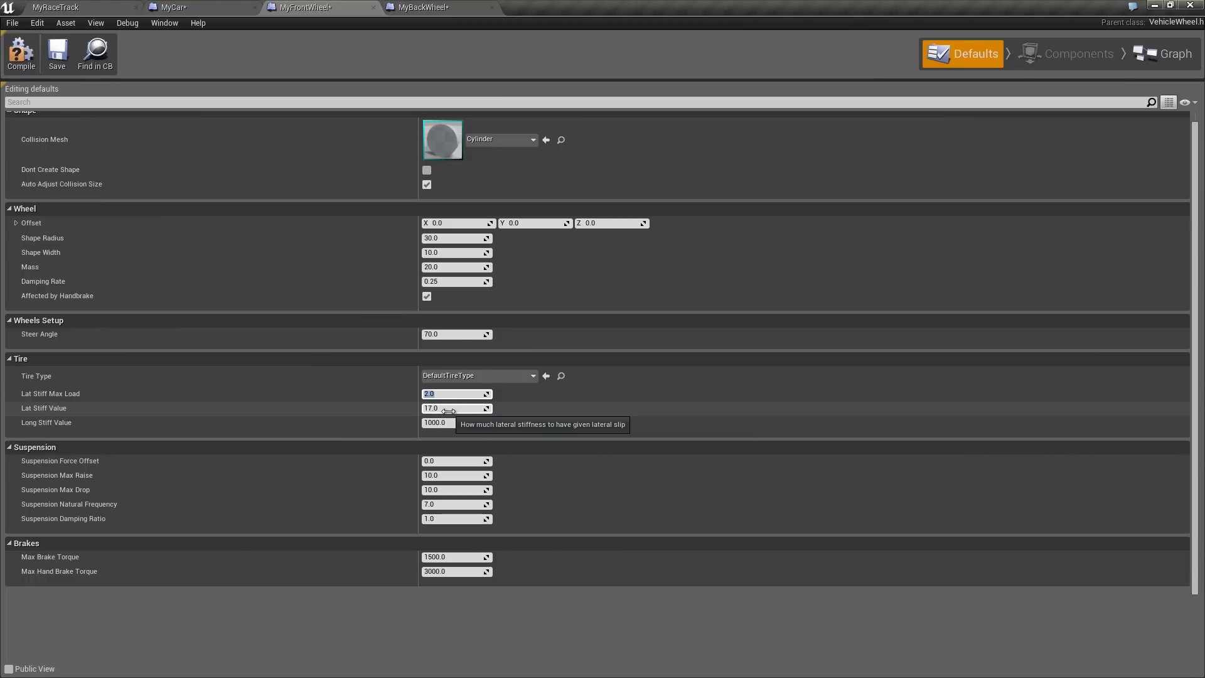
# Edit Lat Stiff Max Load in both the MyFrontWheel and MyBackWheel defaults.
pyautogui.click(199, 6)
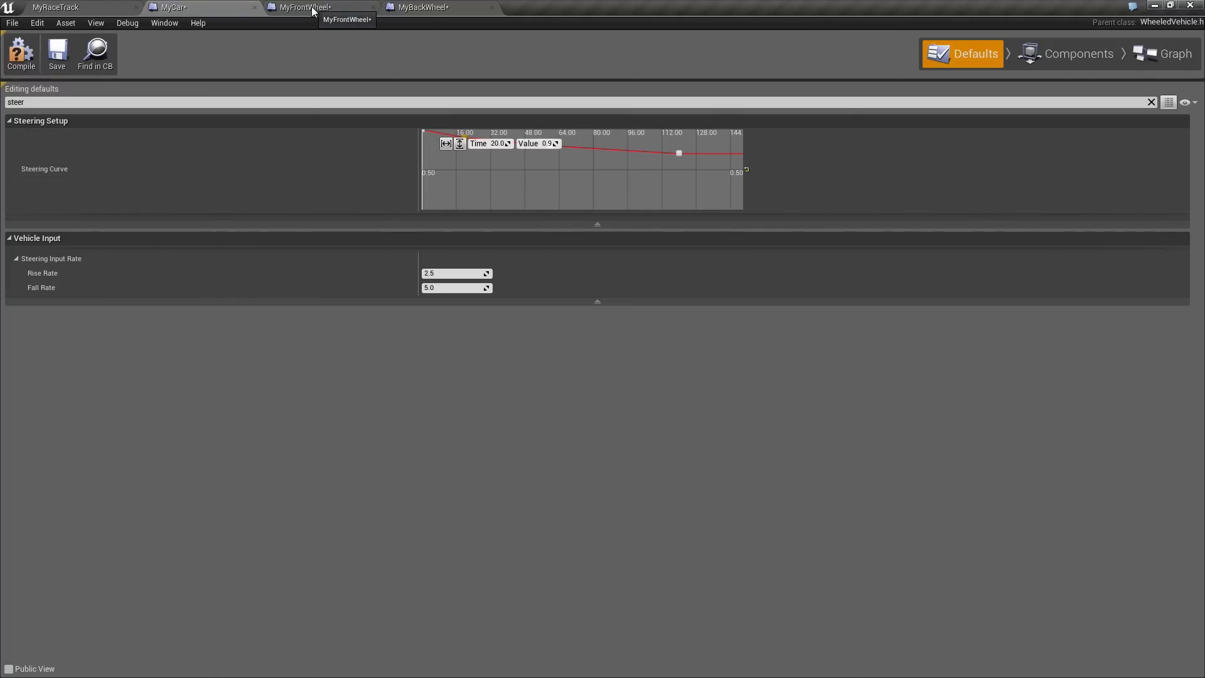
pyautogui.click(312, 9)
pyautogui.click(217, 7)
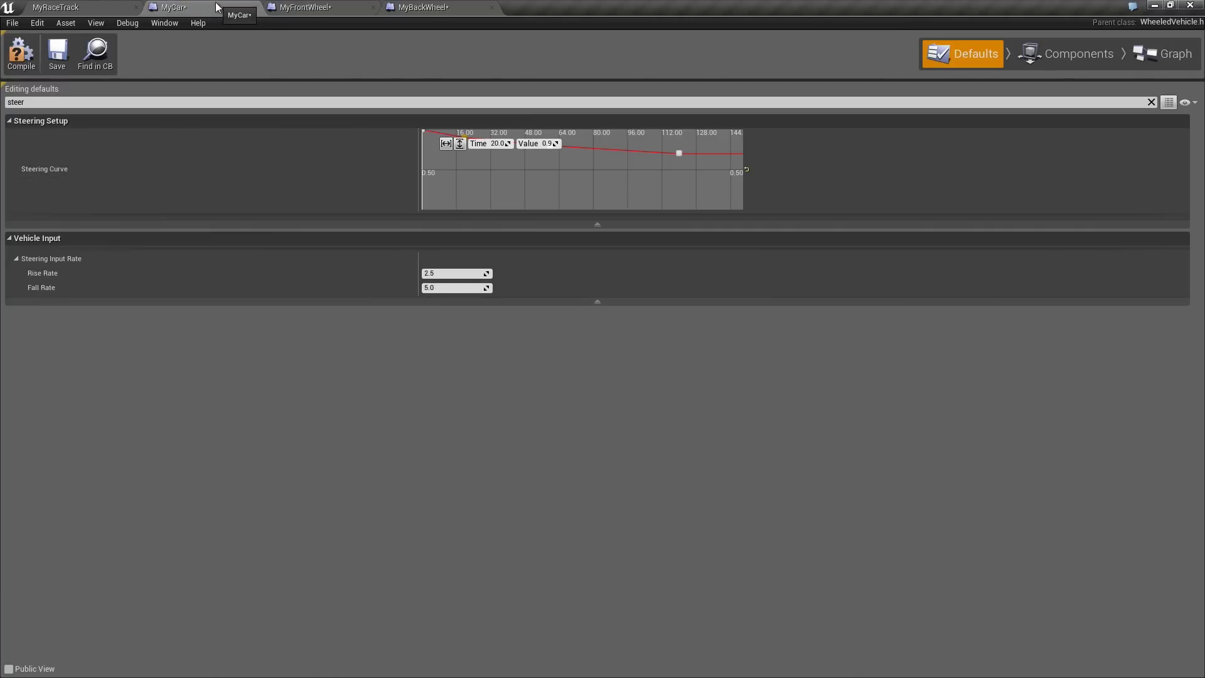
pyautogui.click(293, 6)
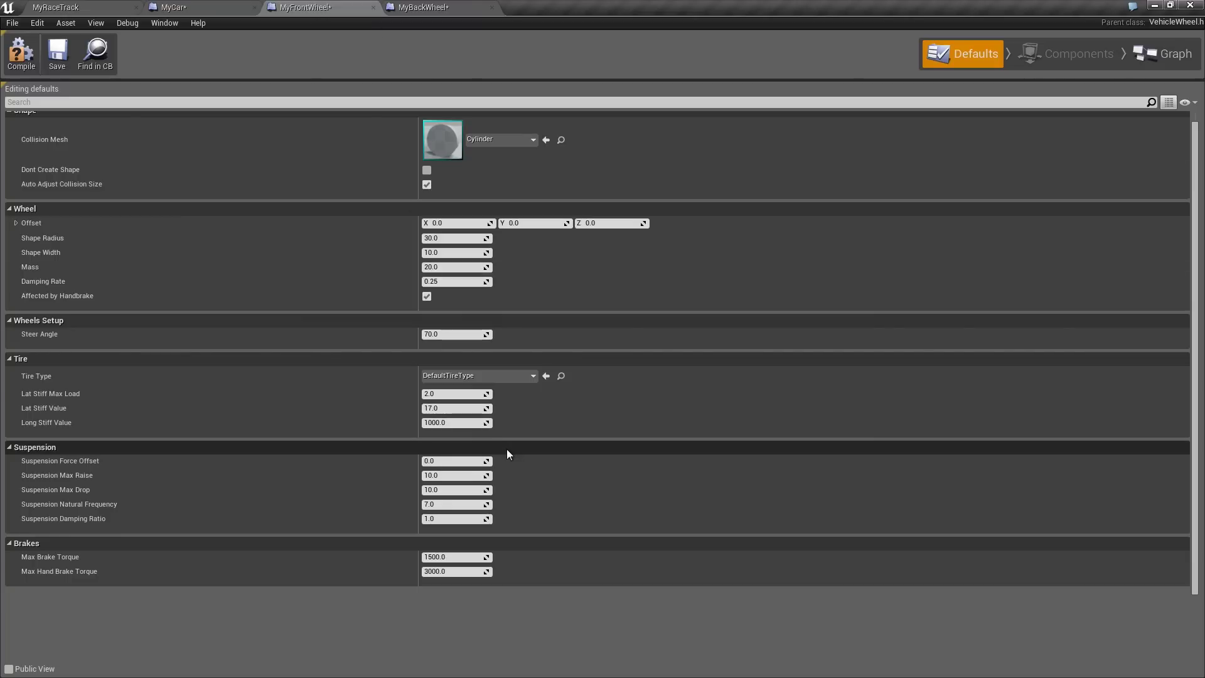
pyautogui.click(445, 393)
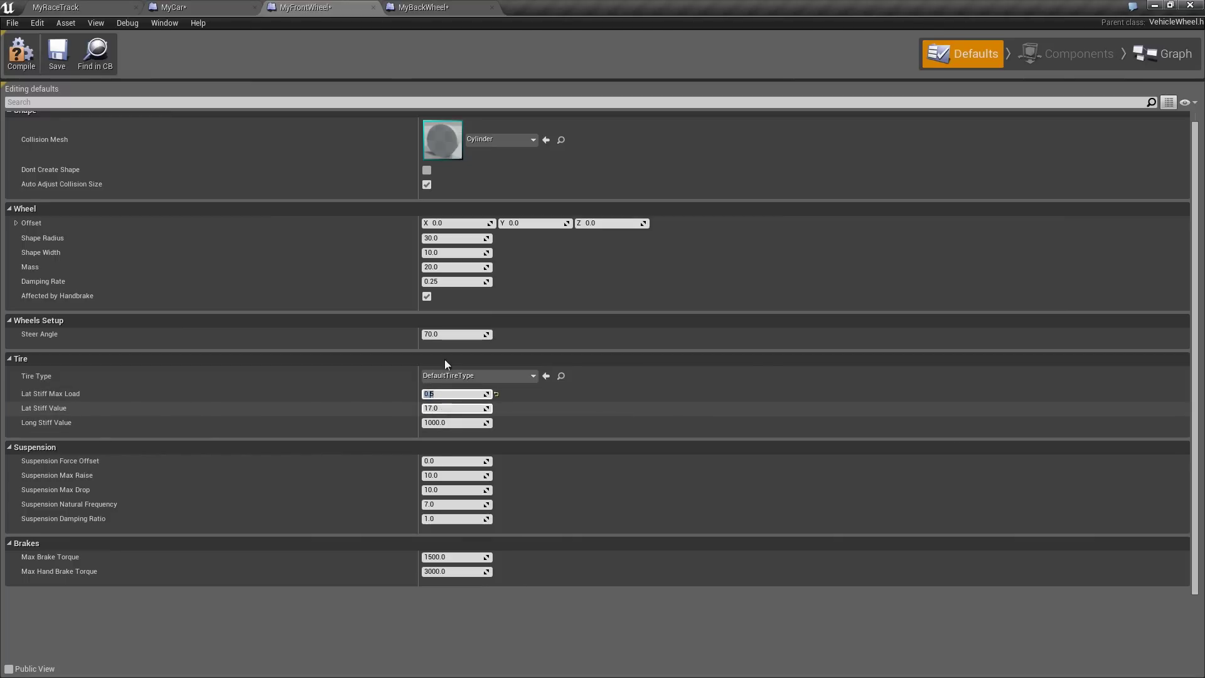
pyautogui.click(422, 7)
pyautogui.click(442, 404)
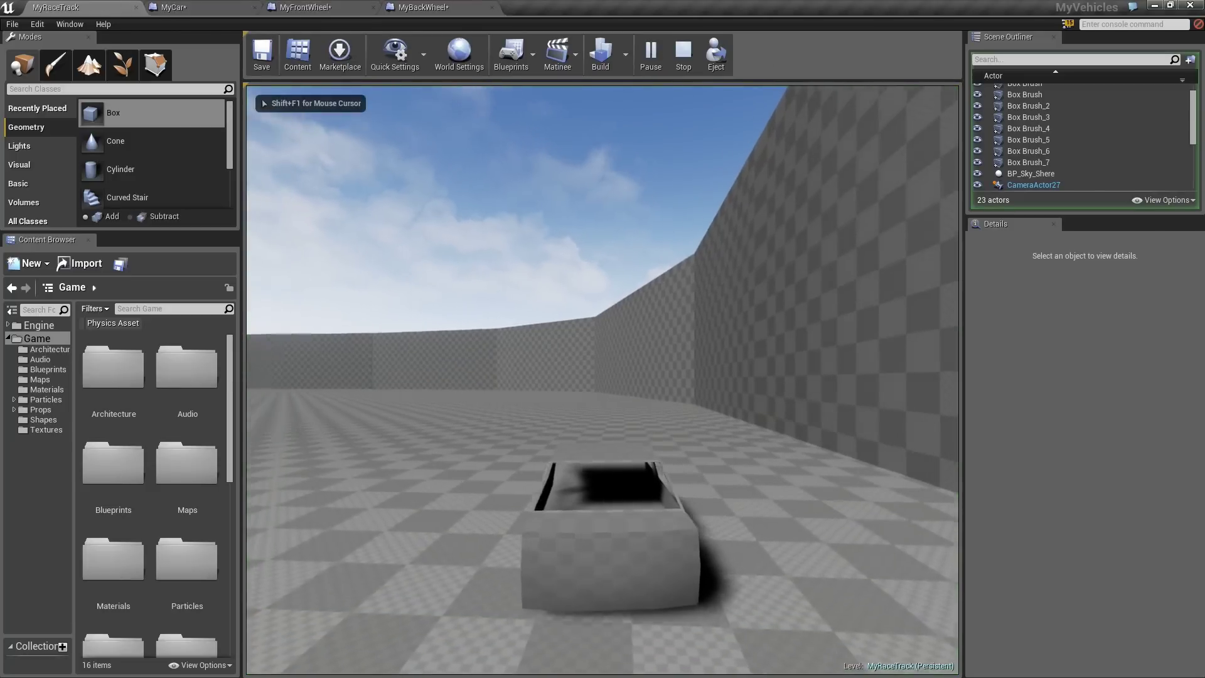
# Drive the car forward across the floor, alternating left and right steering.
pyautogui.press('w')
pyautogui.press('a')
pyautogui.press('d')
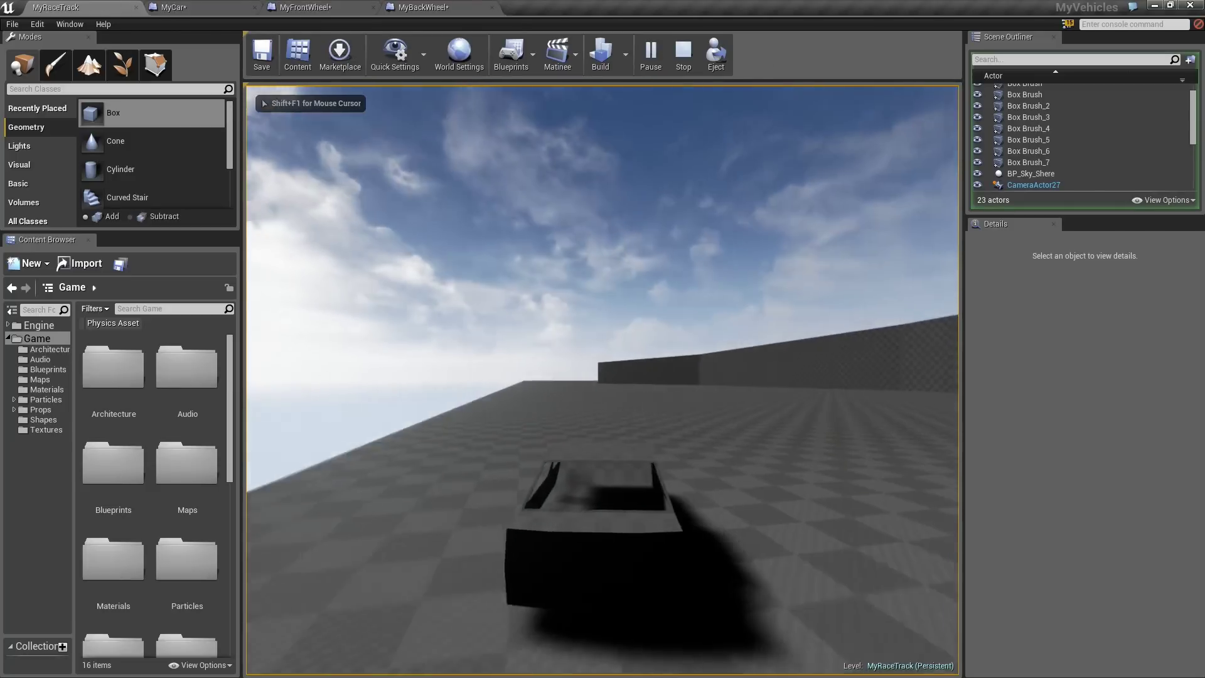
pyautogui.press('a')
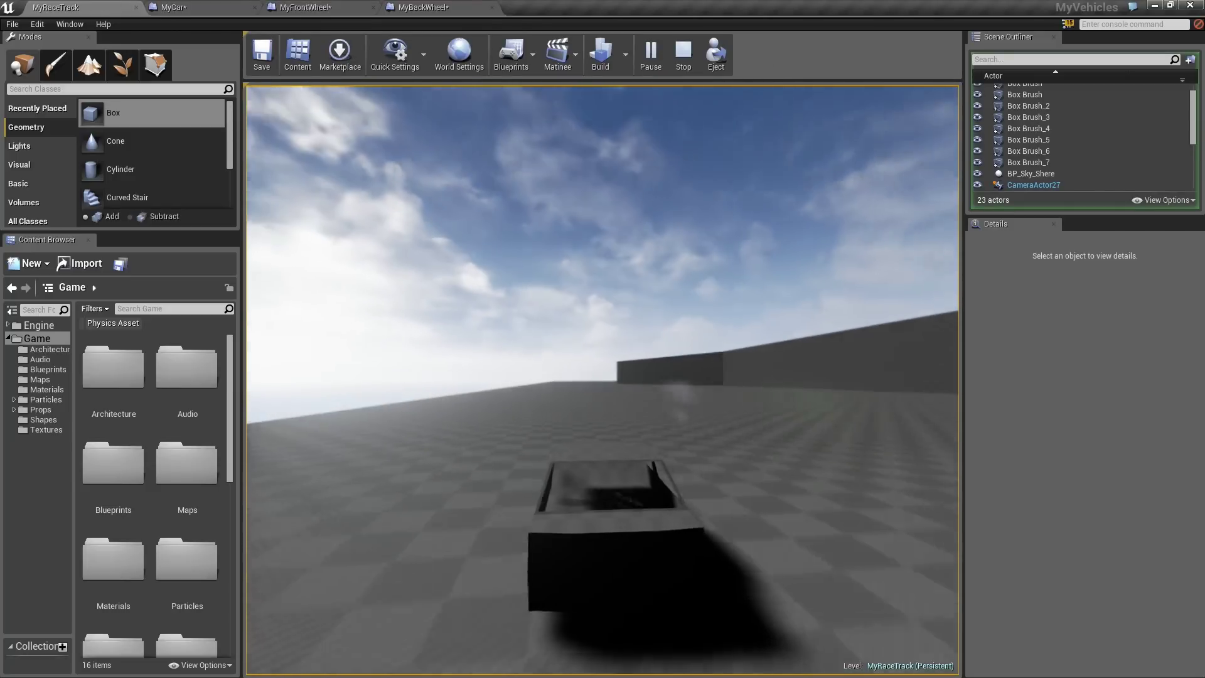
pyautogui.press('d')
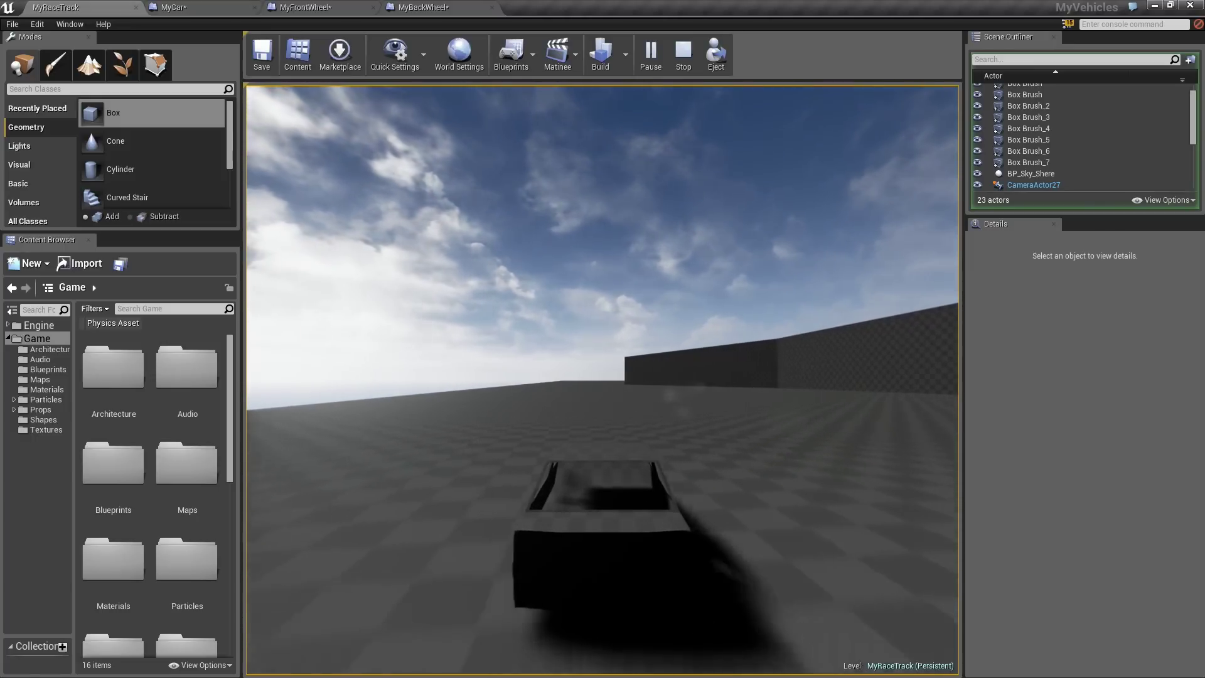